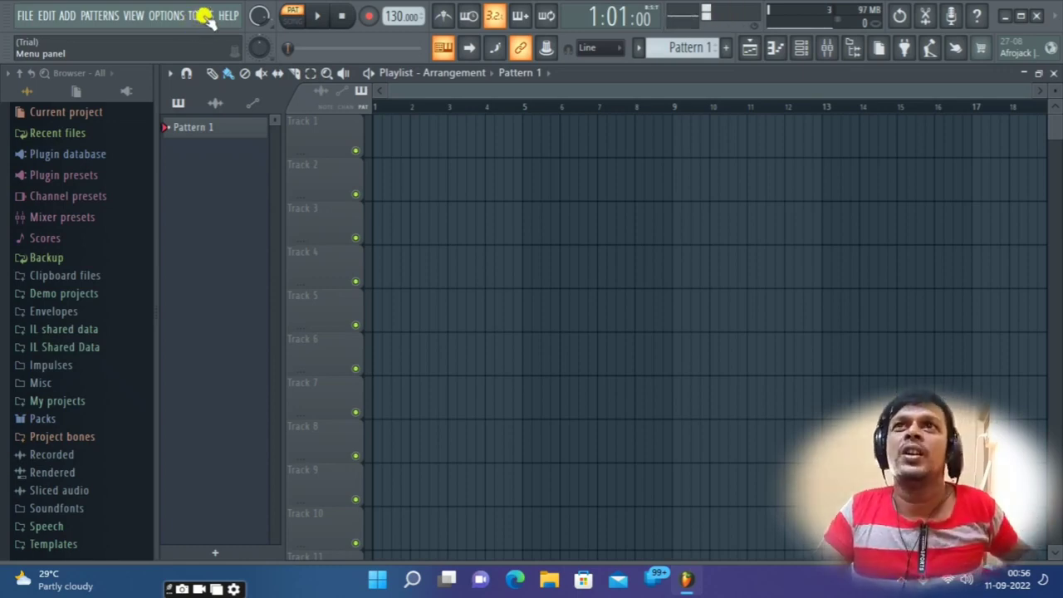
Step: Open the audio settings and review the available input/output devices
{"action": "left_click", "coordinate": [202, 16]}
{"action": "mouse_move", "coordinate": [178, 15]}
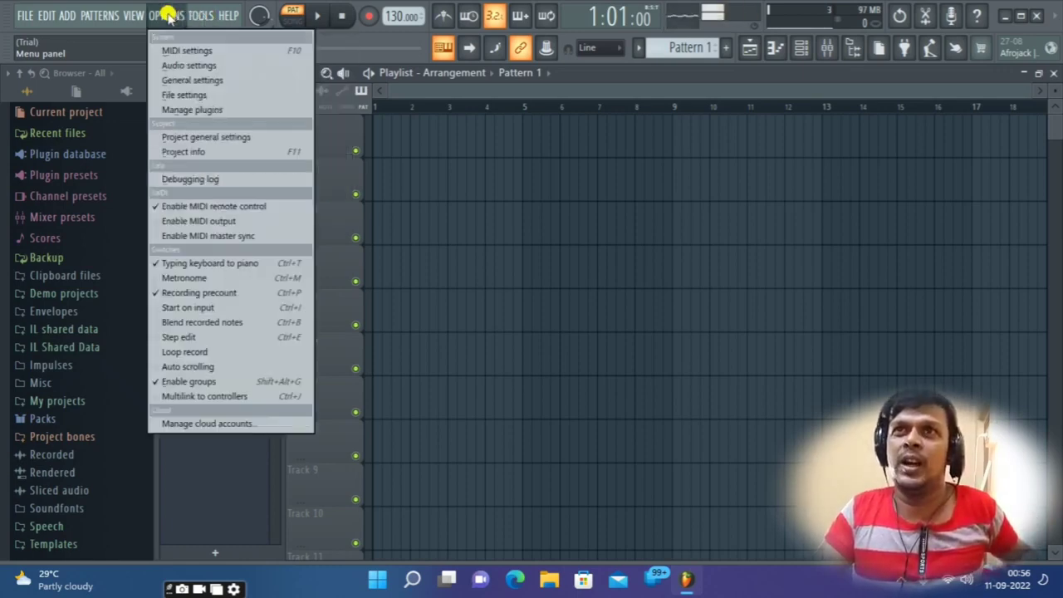
{"action": "left_click", "coordinate": [204, 66]}
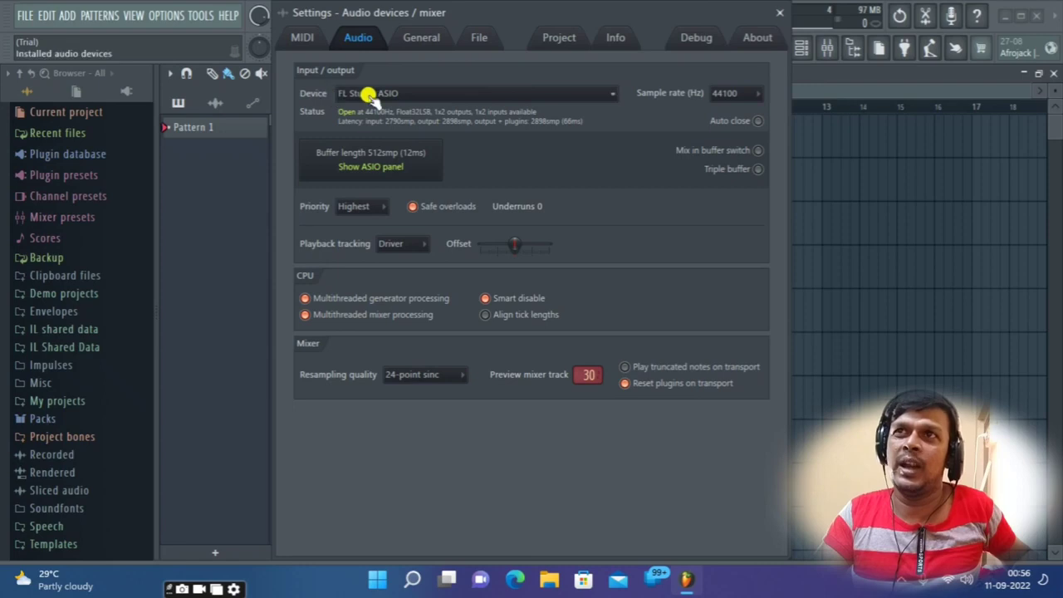
{"action": "left_click", "coordinate": [611, 95]}
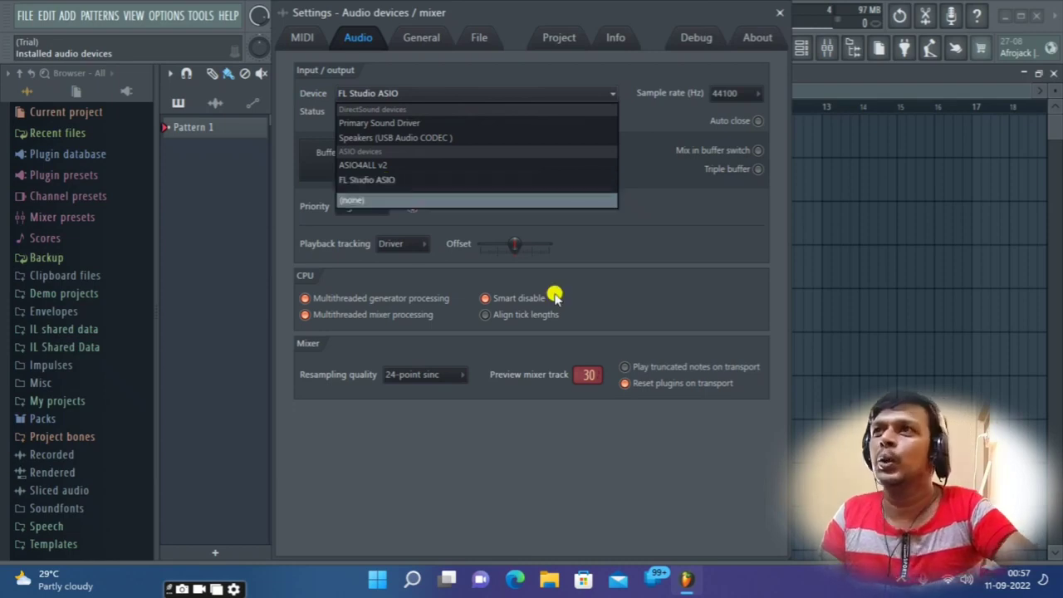
{"action": "left_click", "coordinate": [686, 205]}
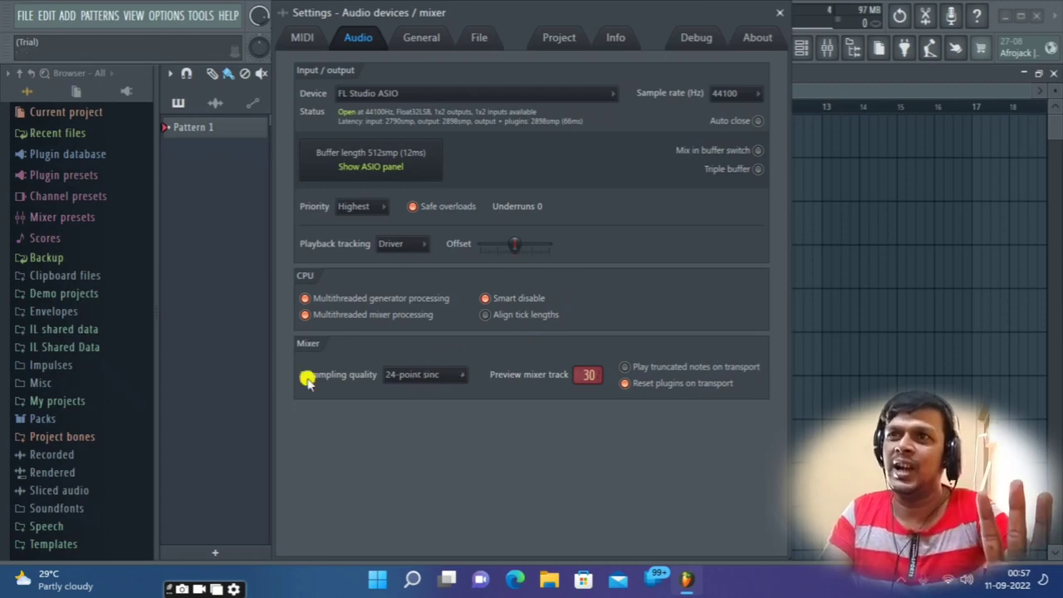
Step: Try the 512-point sinc resampling quality for the mixer and dismiss the warning
{"action": "left_click", "coordinate": [419, 379]}
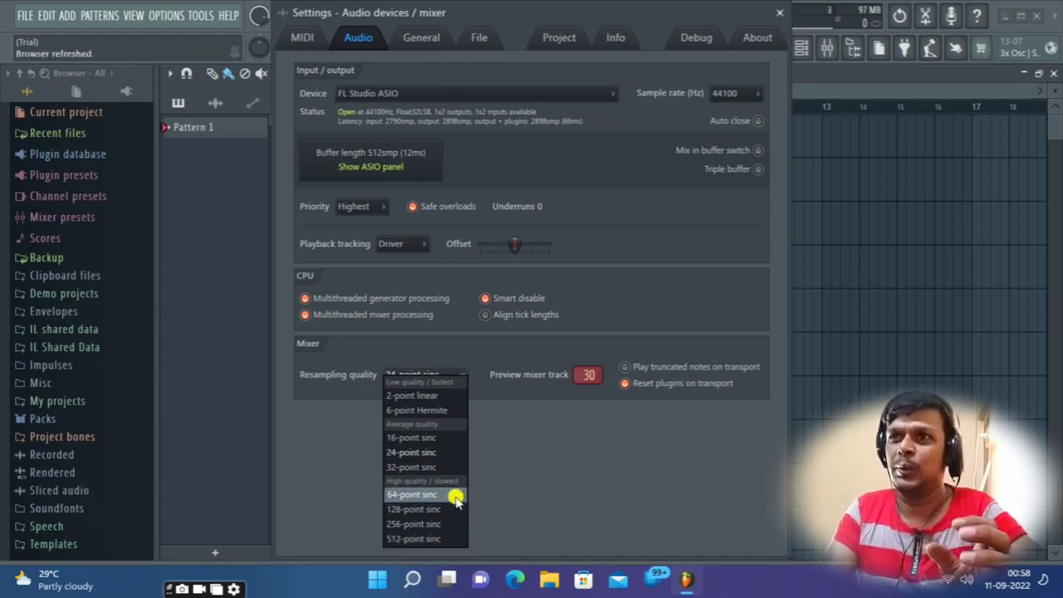
{"action": "left_click", "coordinate": [413, 540]}
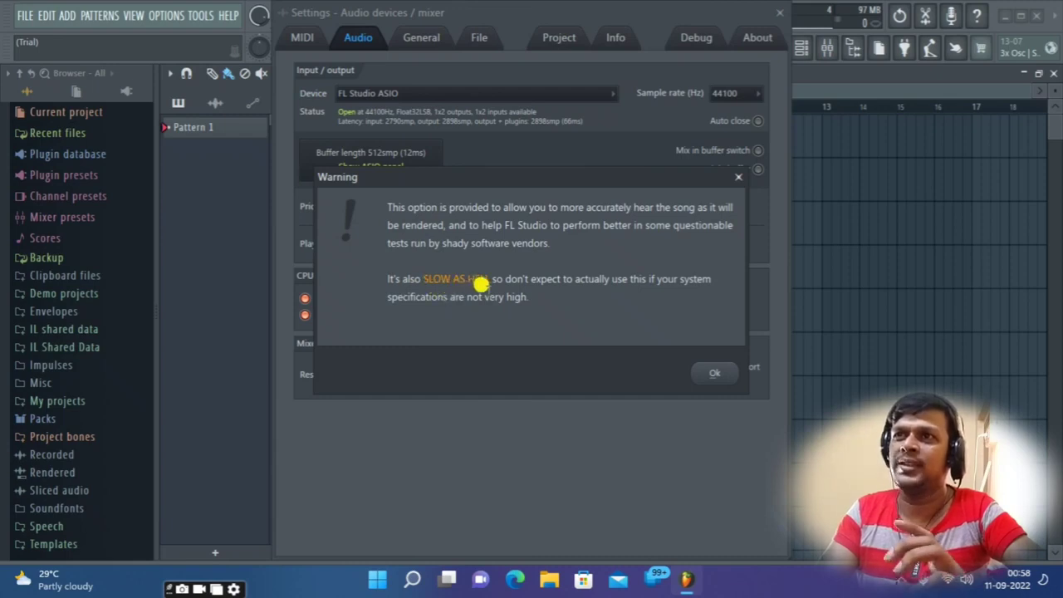
{"action": "left_click", "coordinate": [719, 374]}
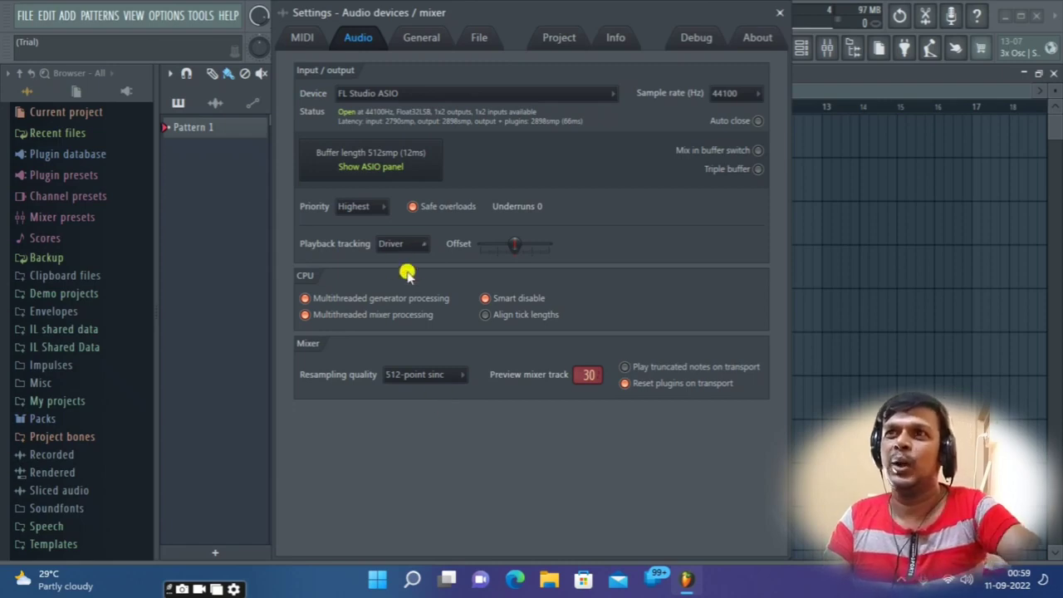
Step: Set the mixer resampling quality to 32-point sinc and close the settings
{"action": "left_click", "coordinate": [423, 377]}
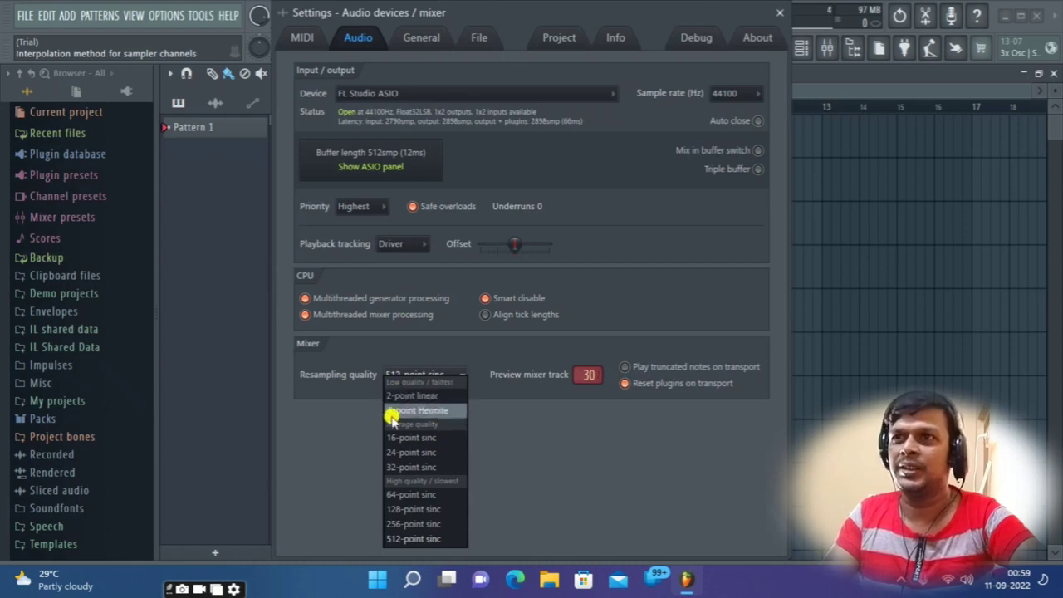
{"action": "left_click", "coordinate": [417, 467]}
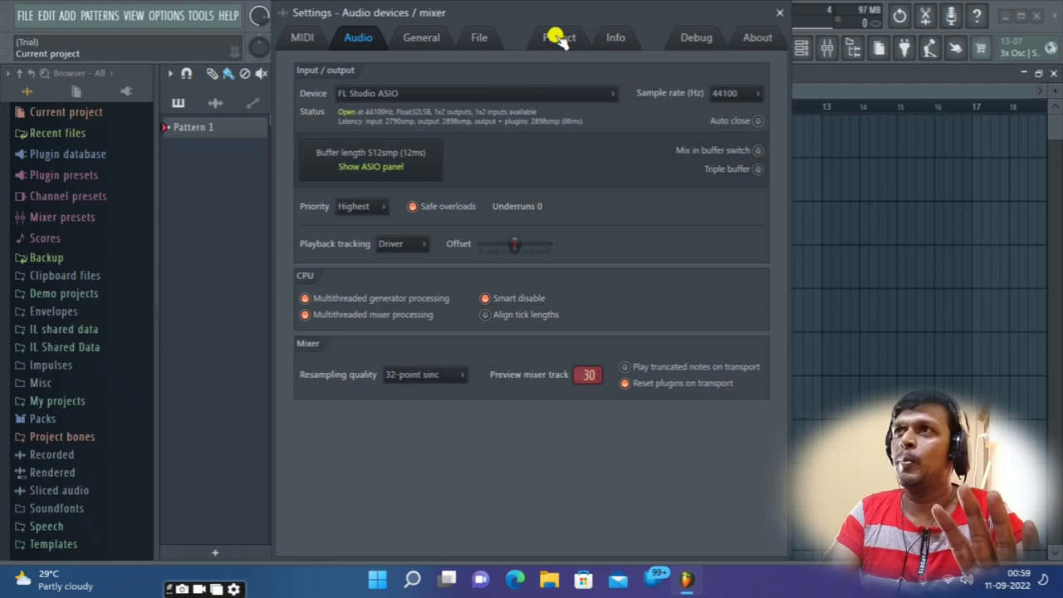
{"action": "left_click", "coordinate": [781, 15]}
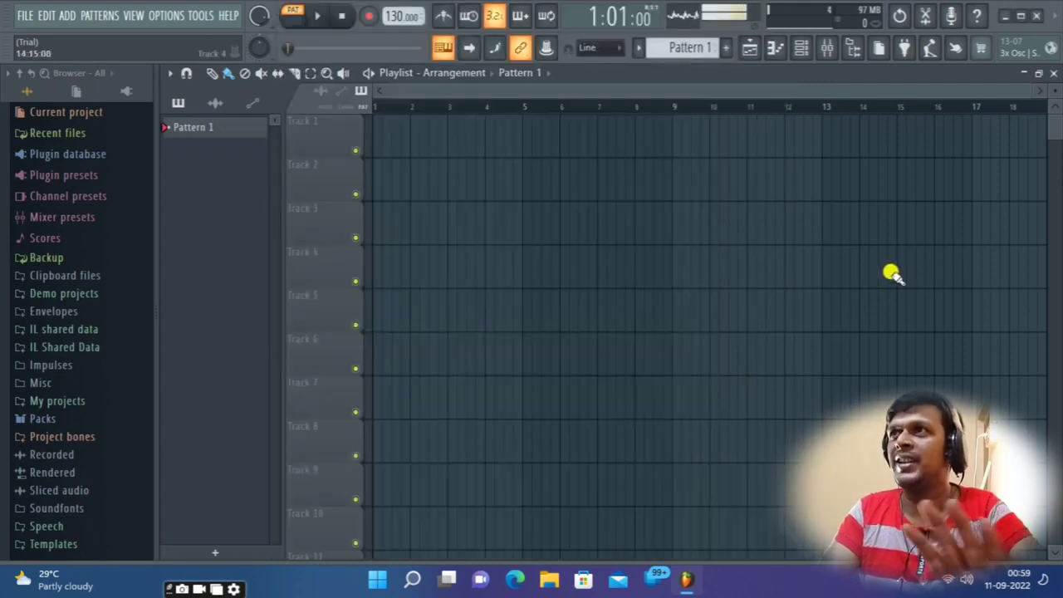
Step: Show the mixer and maximize its window
{"action": "left_click", "coordinate": [950, 16]}
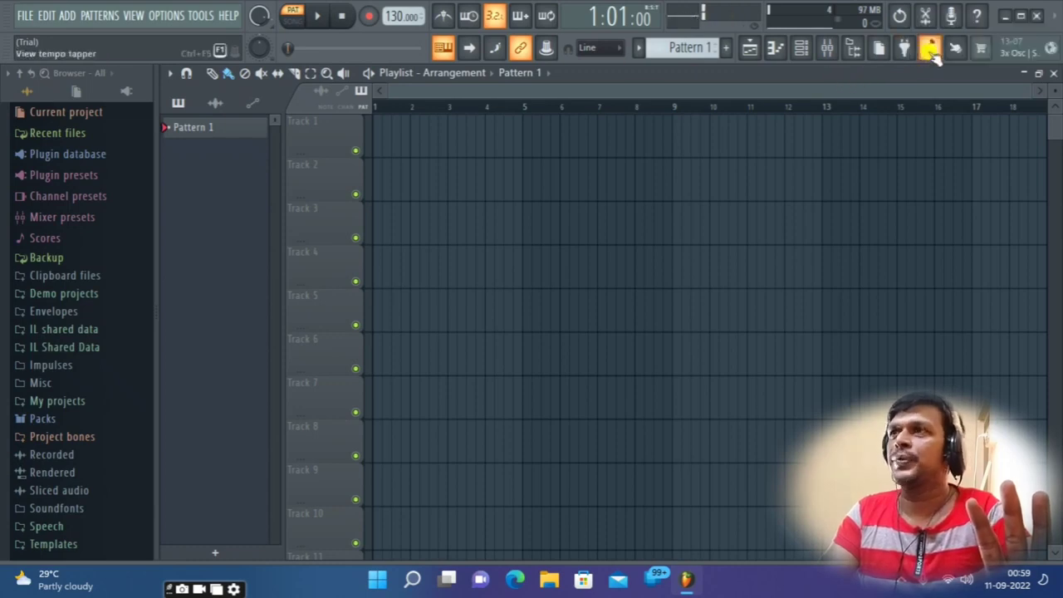
{"action": "left_click", "coordinate": [825, 51]}
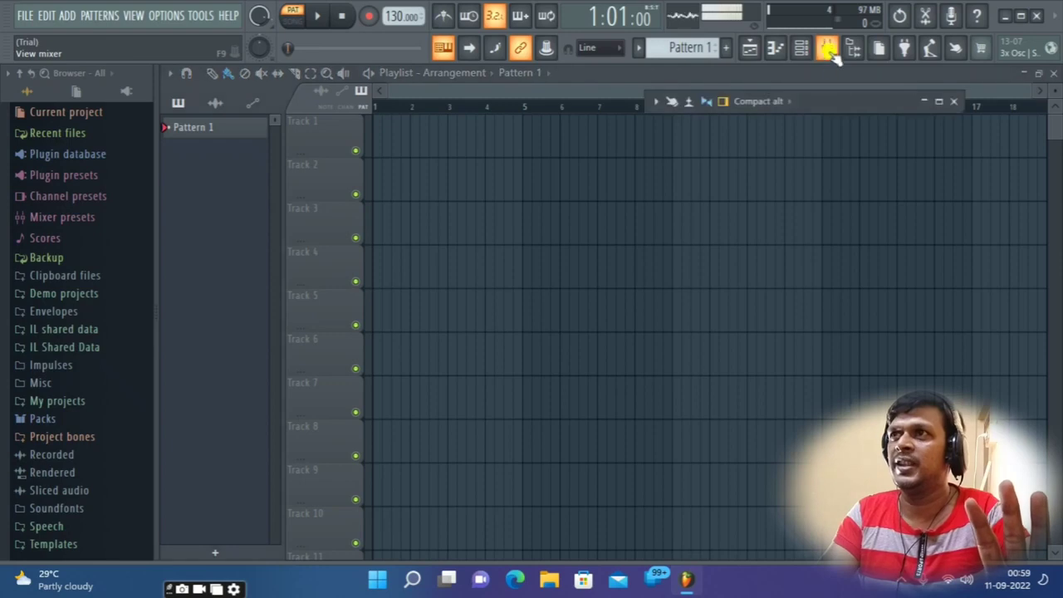
{"action": "left_click", "coordinate": [940, 103]}
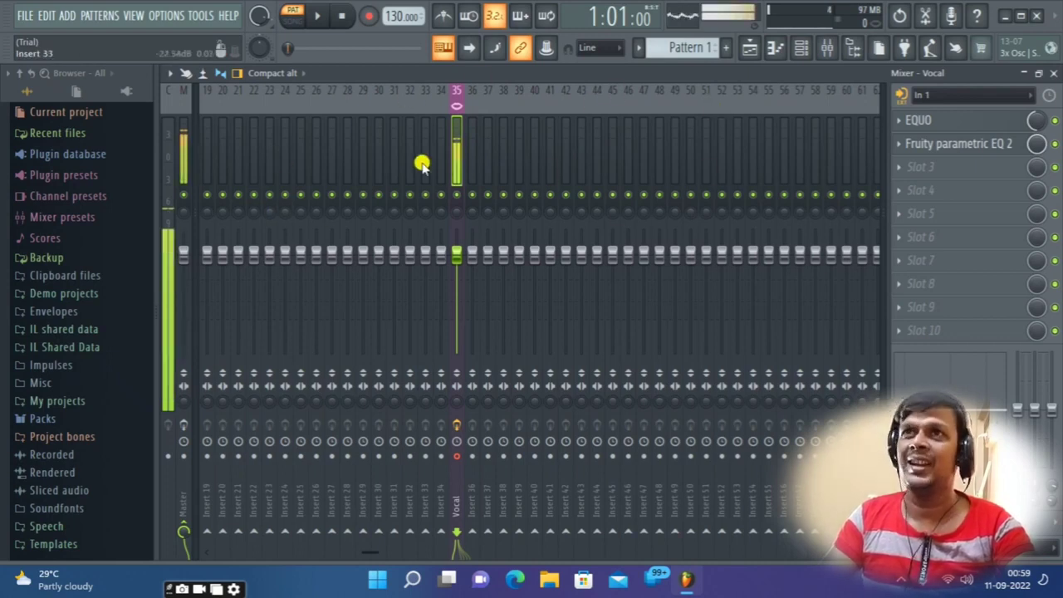
Step: Check the external audio input options of mixer insert 22, and reselect the Vocal track
{"action": "left_click", "coordinate": [260, 141]}
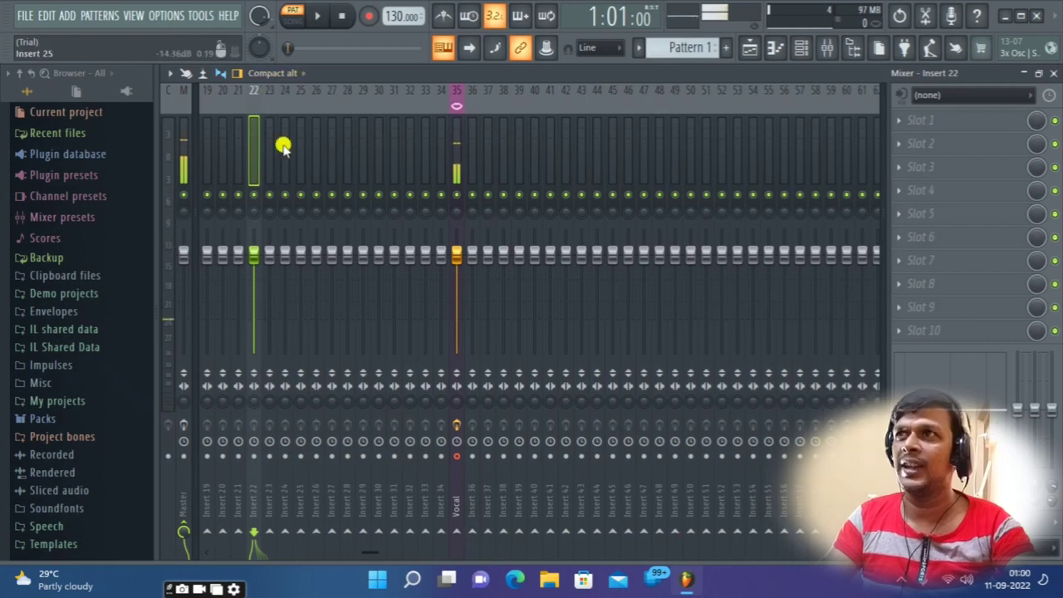
{"action": "left_click", "coordinate": [996, 94]}
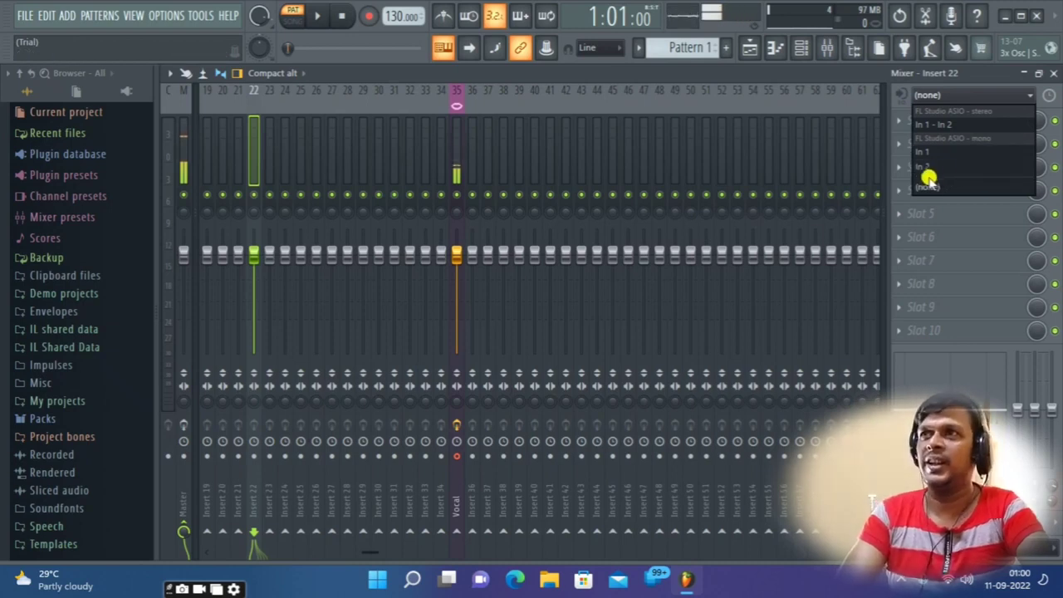
{"action": "left_click", "coordinate": [451, 102]}
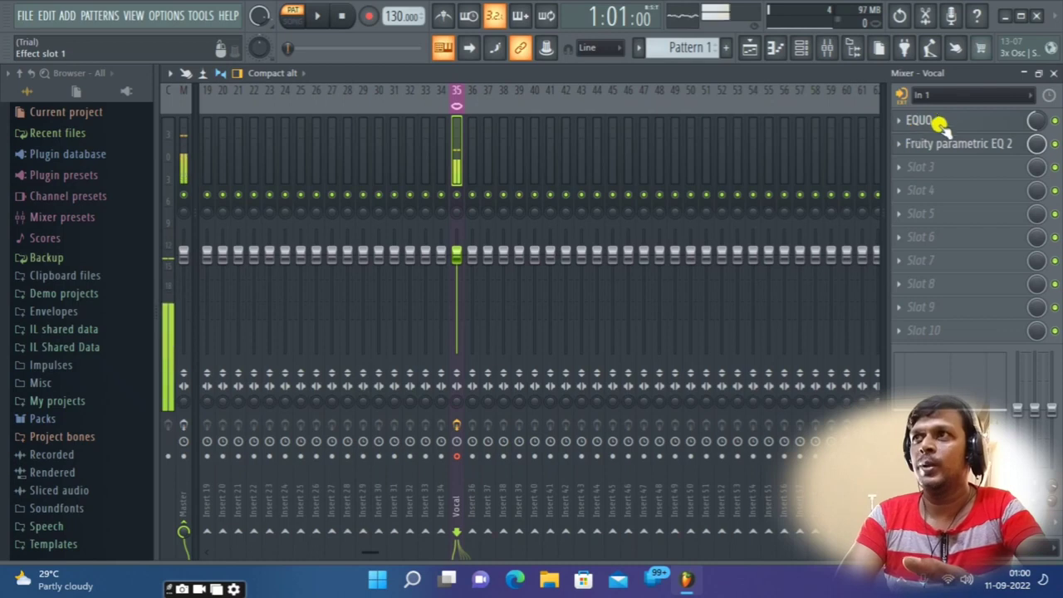
Step: Inspect the EQUO effect on the Vocal track, including its preset list, and close it
{"action": "left_click", "coordinate": [1005, 121]}
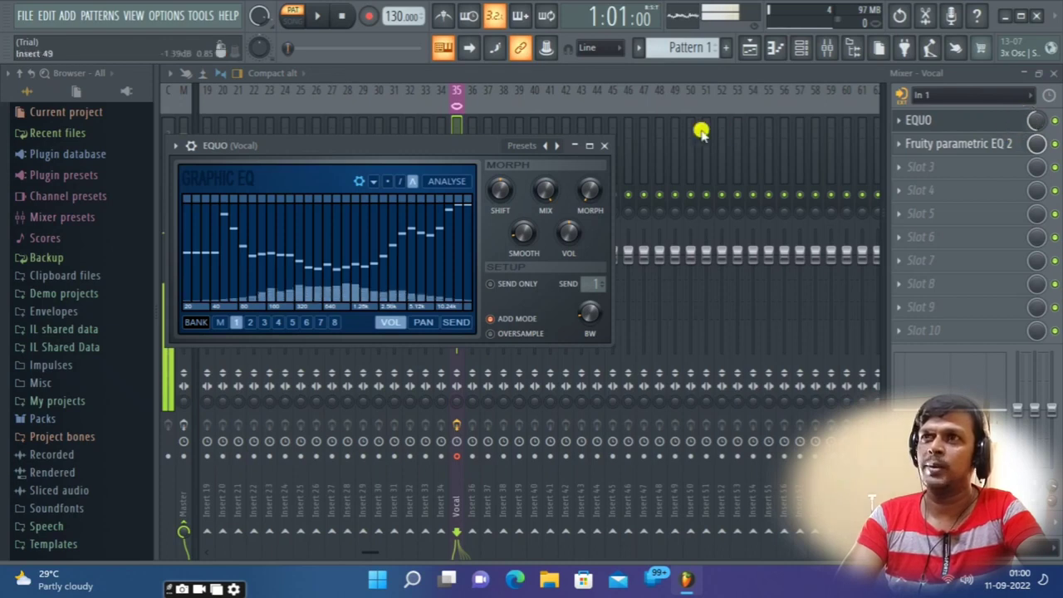
{"action": "left_click_drag", "start_coordinate": [441, 143], "coordinate": [620, 151]}
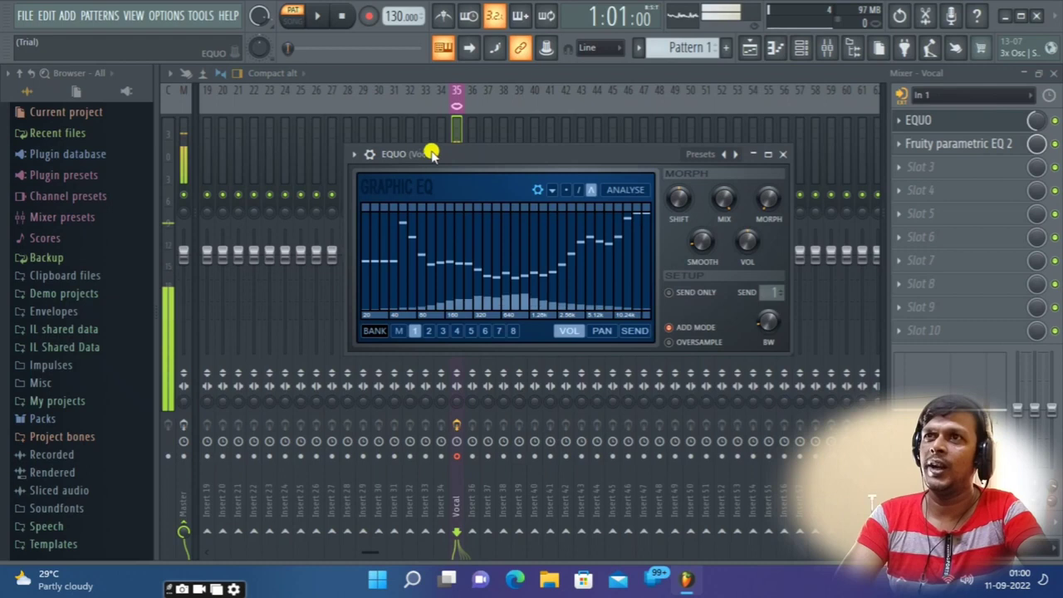
{"action": "left_click", "coordinate": [700, 154]}
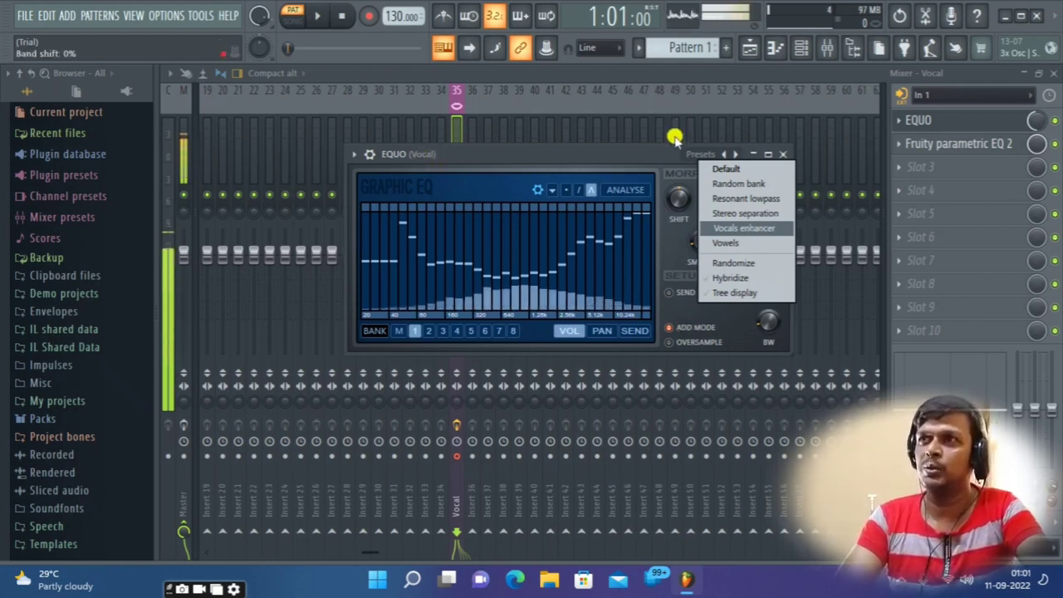
{"action": "left_click", "coordinate": [654, 152]}
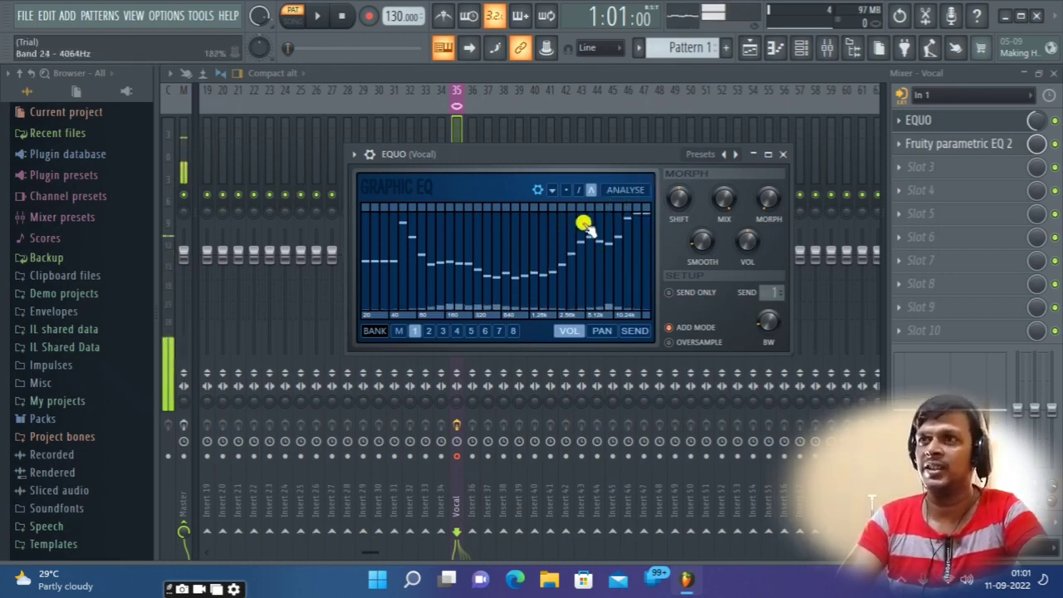
{"action": "left_click", "coordinate": [786, 154]}
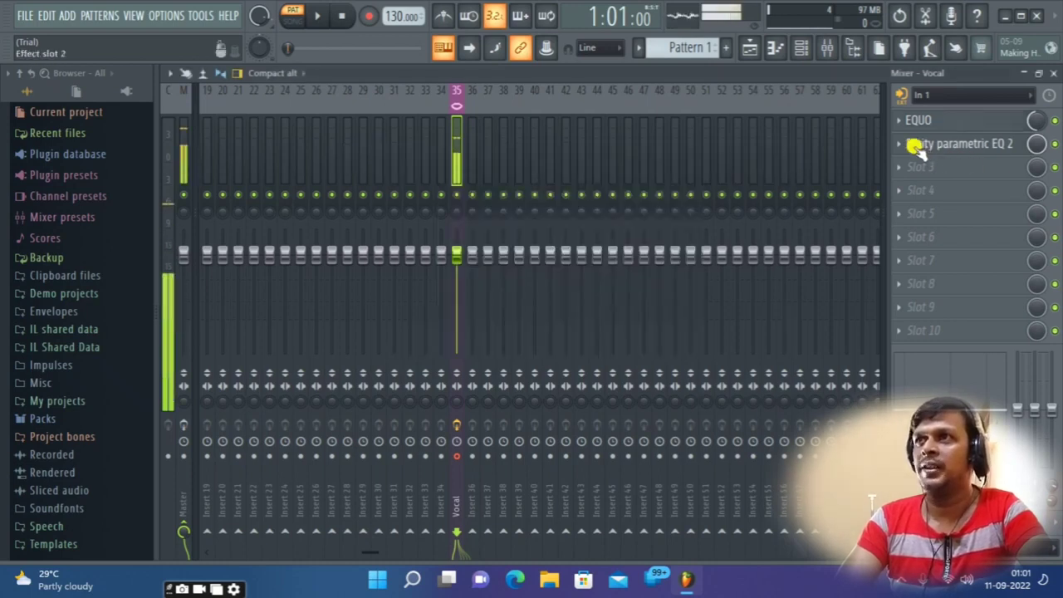
Step: Inspect the Fruity parametric EQ 2 on the Vocal track, including its preset list, and close it
{"action": "left_click", "coordinate": [959, 142]}
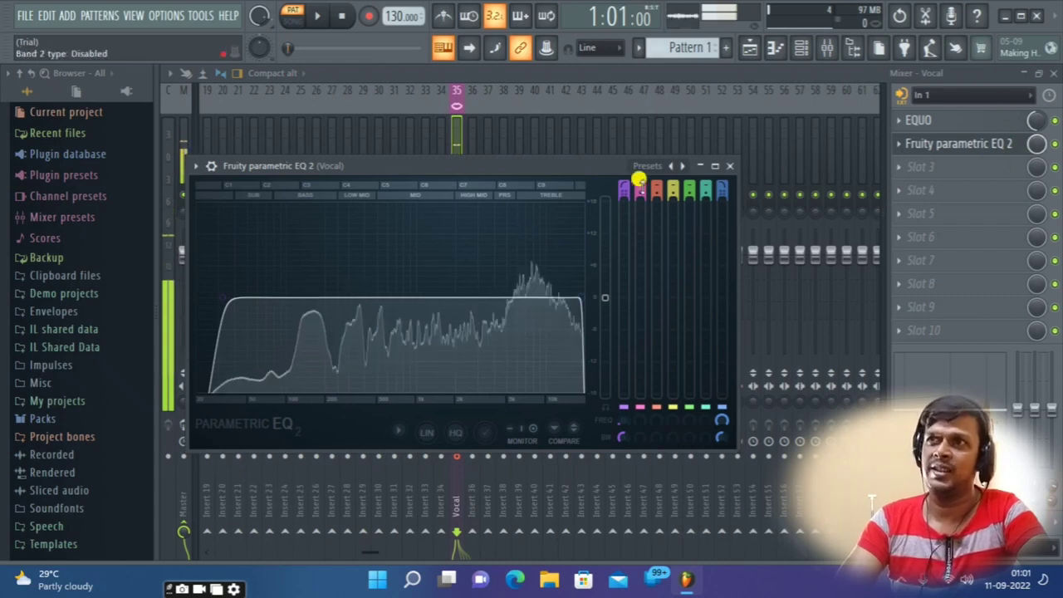
{"action": "left_click", "coordinate": [648, 166]}
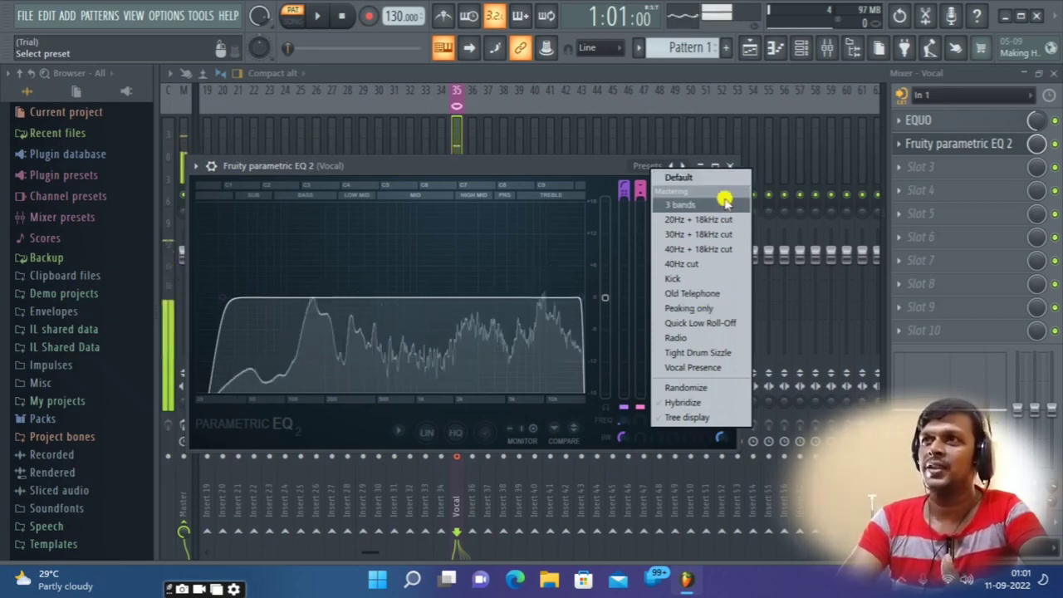
{"action": "left_click", "coordinate": [621, 171]}
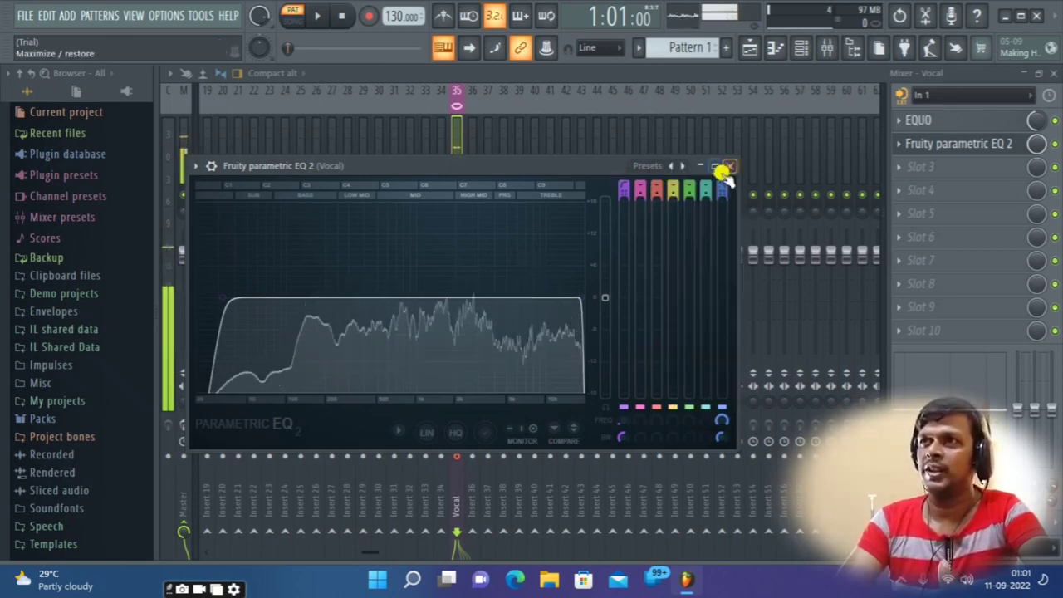
{"action": "left_click", "coordinate": [729, 166]}
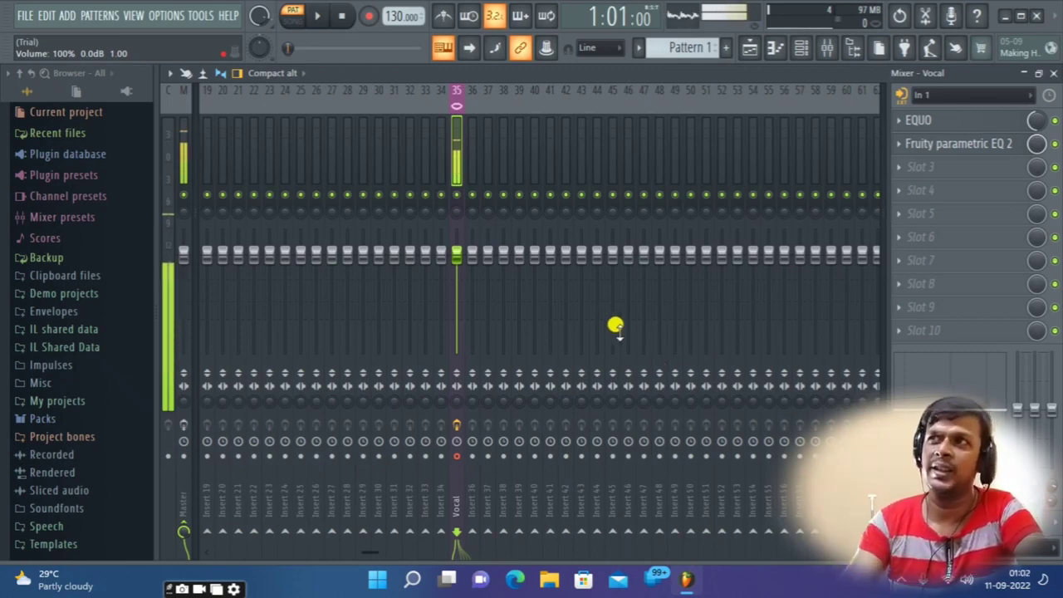
Step: Load Edison into effect slot 3 of the Vocal track, review the recording options without choosing one, and close Edison
{"action": "left_click", "coordinate": [916, 169]}
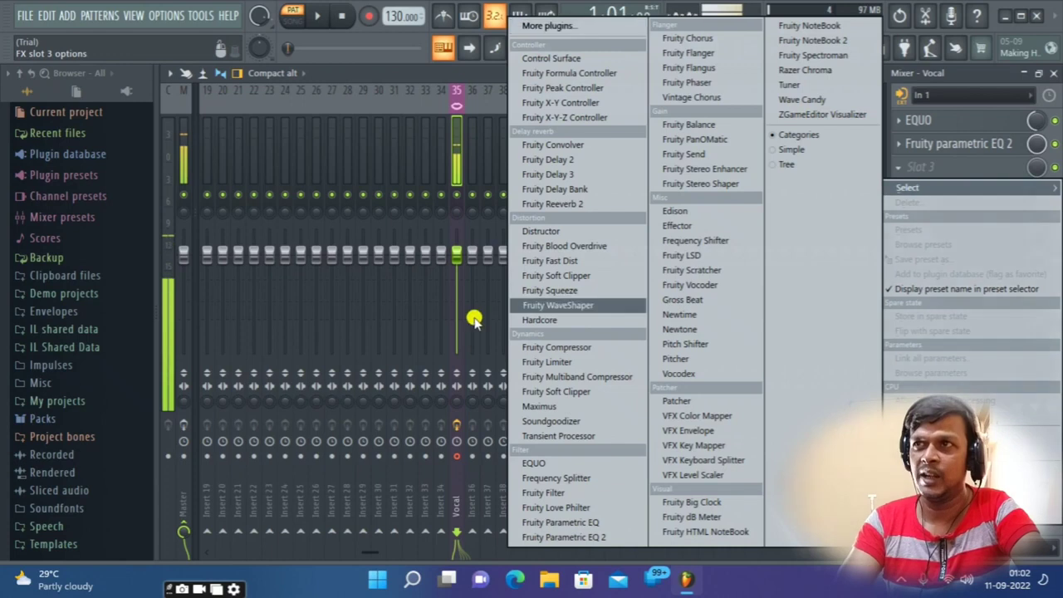
{"action": "left_click", "coordinate": [688, 211]}
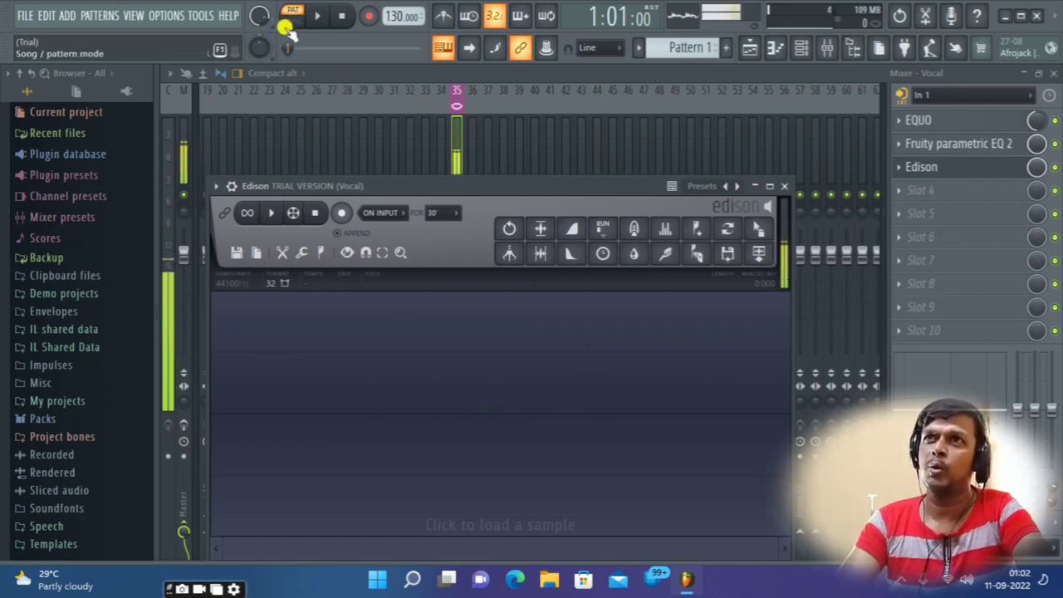
{"action": "left_click", "coordinate": [369, 17]}
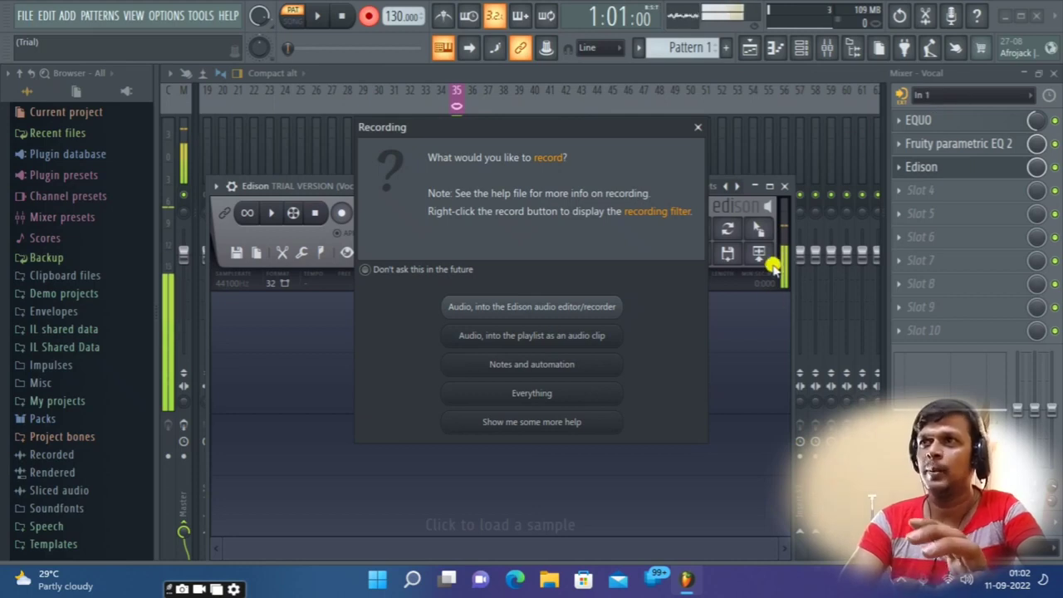
{"action": "left_click", "coordinate": [699, 128]}
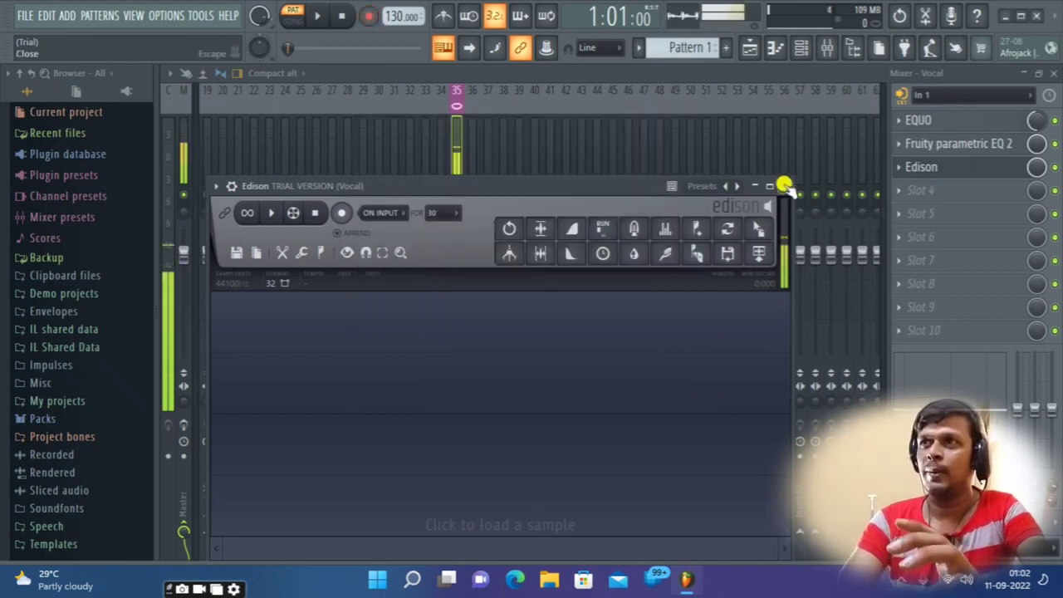
{"action": "left_click", "coordinate": [784, 186]}
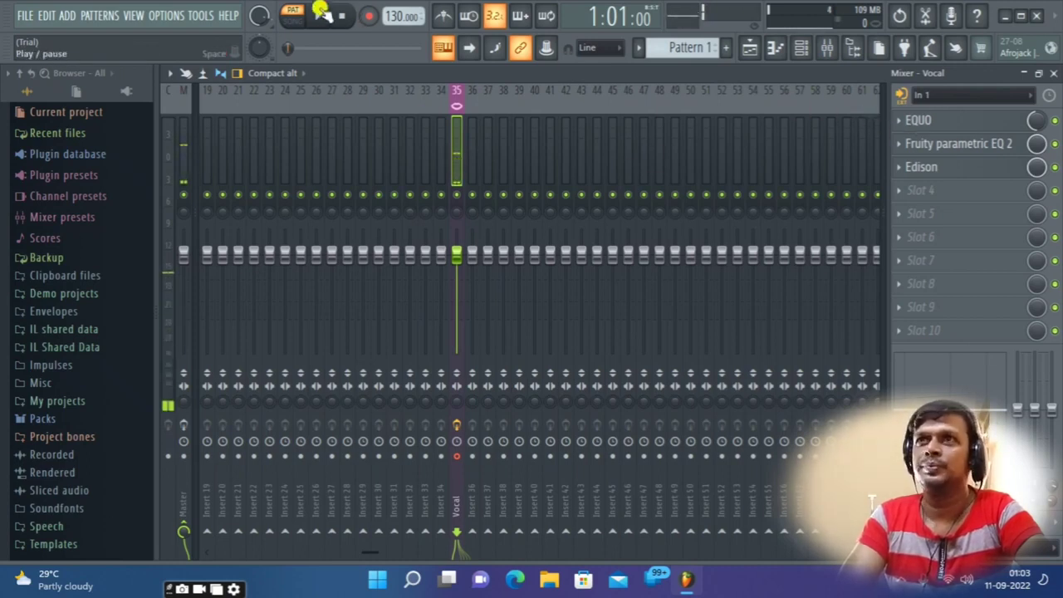
Step: Record the vocal into the playlist as an audio clip, end the recording, and show the whole clip in the playlist
{"action": "left_click", "coordinate": [370, 21]}
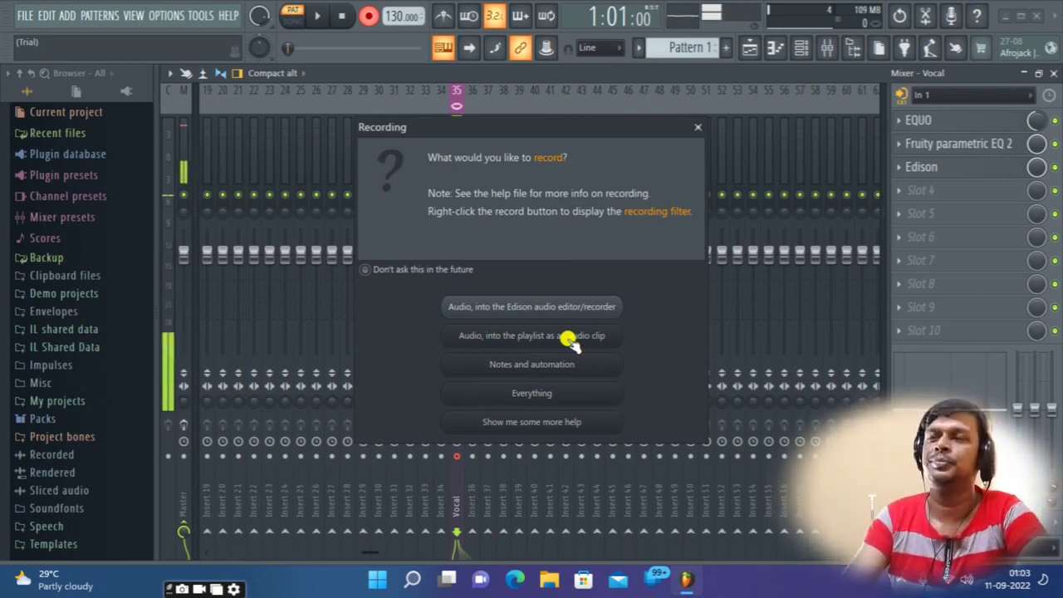
{"action": "left_click", "coordinate": [505, 336]}
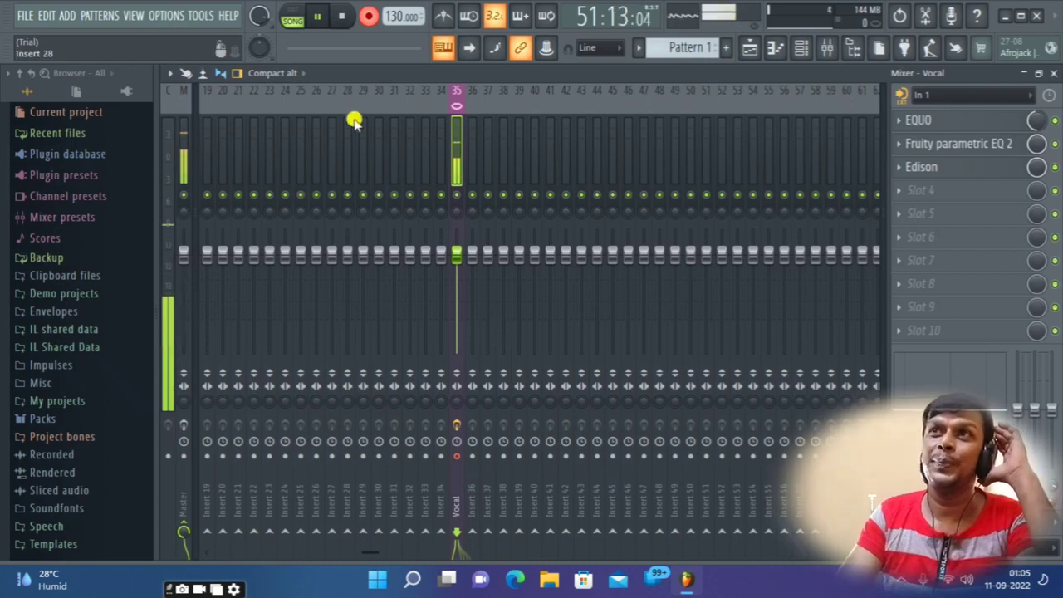
{"action": "left_click", "coordinate": [368, 18]}
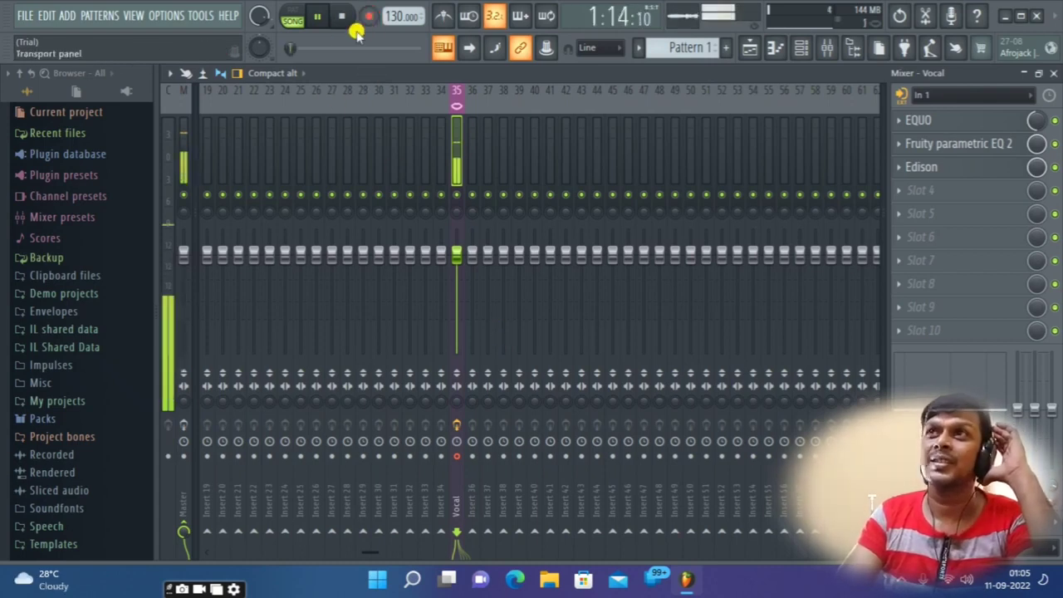
{"action": "left_click", "coordinate": [750, 46]}
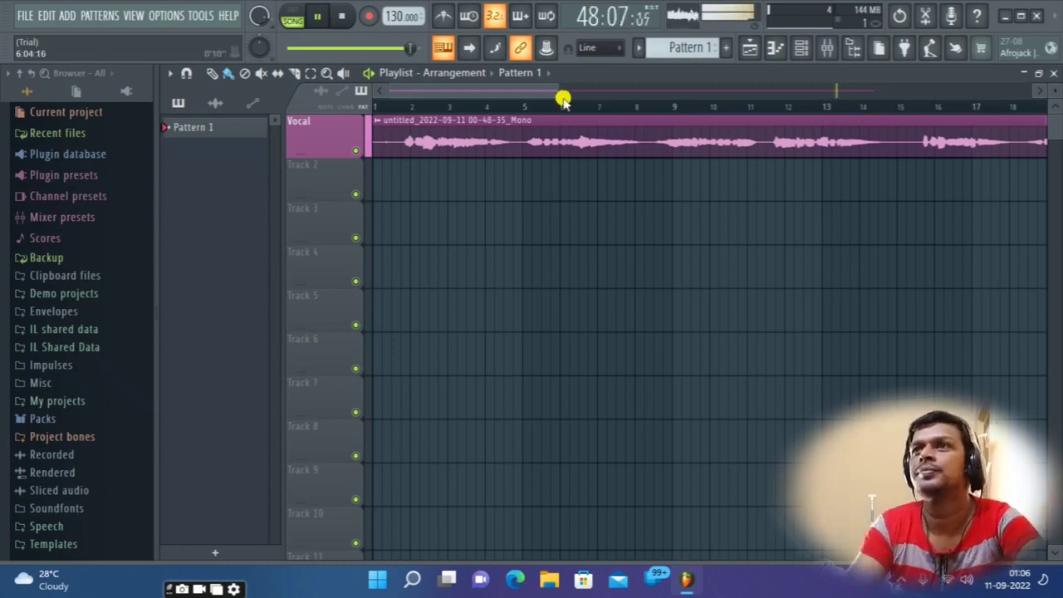
{"action": "left_click_drag", "start_coordinate": [549, 88], "coordinate": [892, 83]}
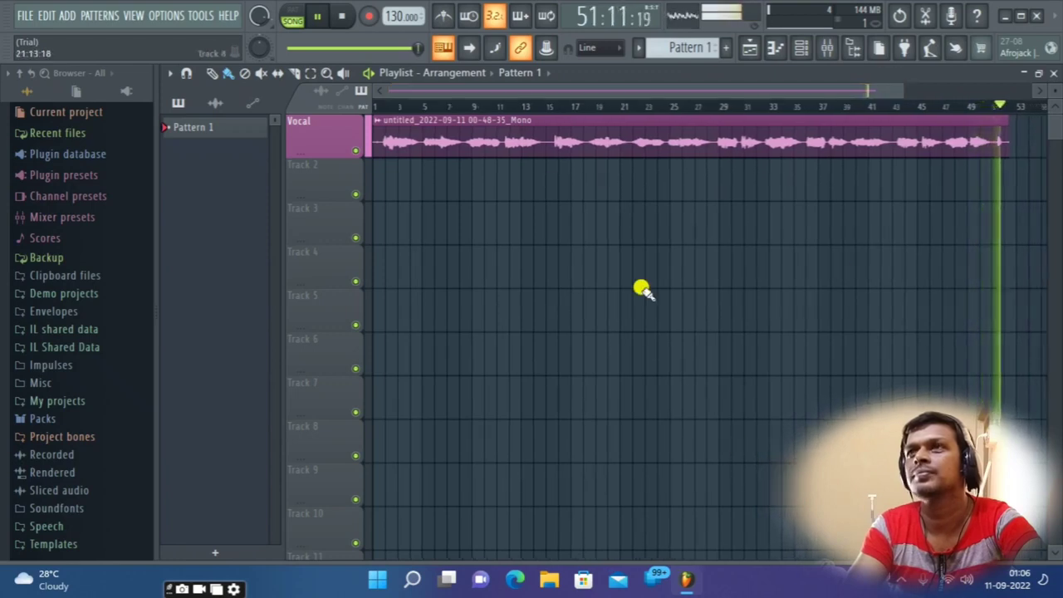
Step: Stop the song playback, look over the mixer and the channel rack, and return to the playlist
{"action": "left_click", "coordinate": [320, 14]}
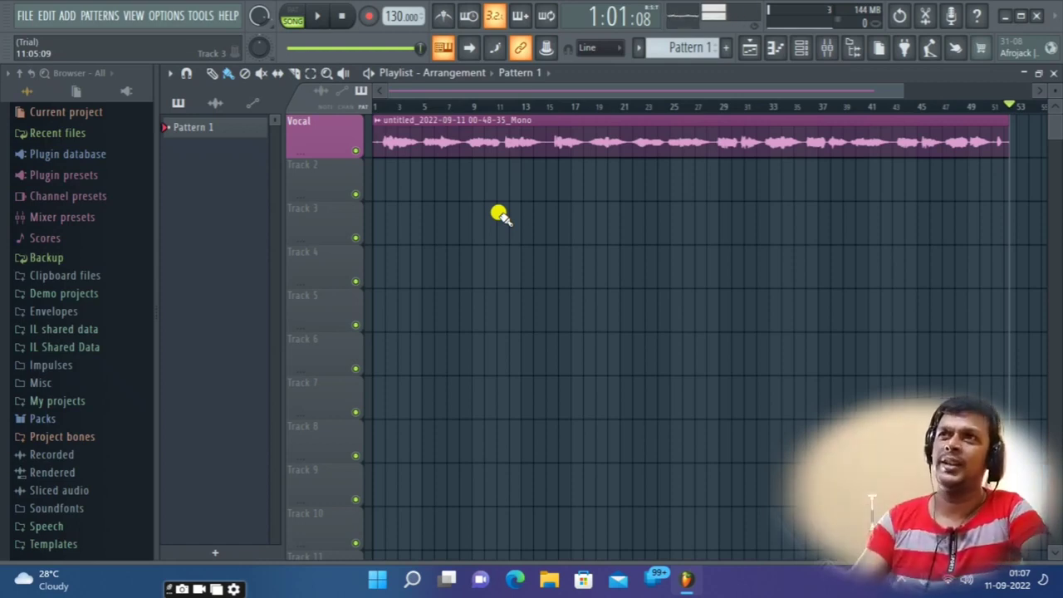
{"action": "left_click", "coordinate": [828, 48]}
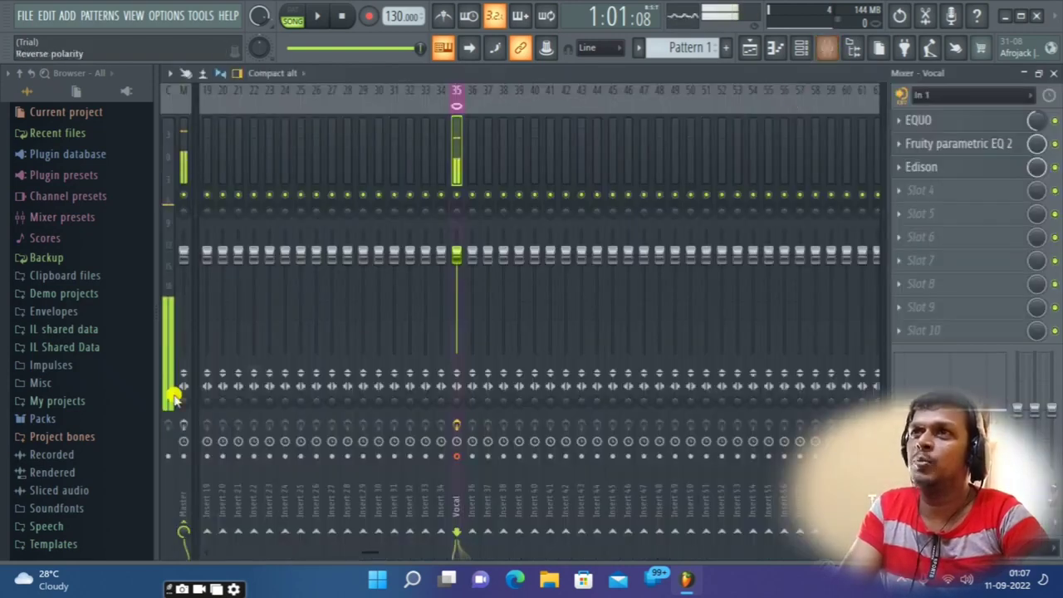
{"action": "left_click", "coordinate": [802, 48]}
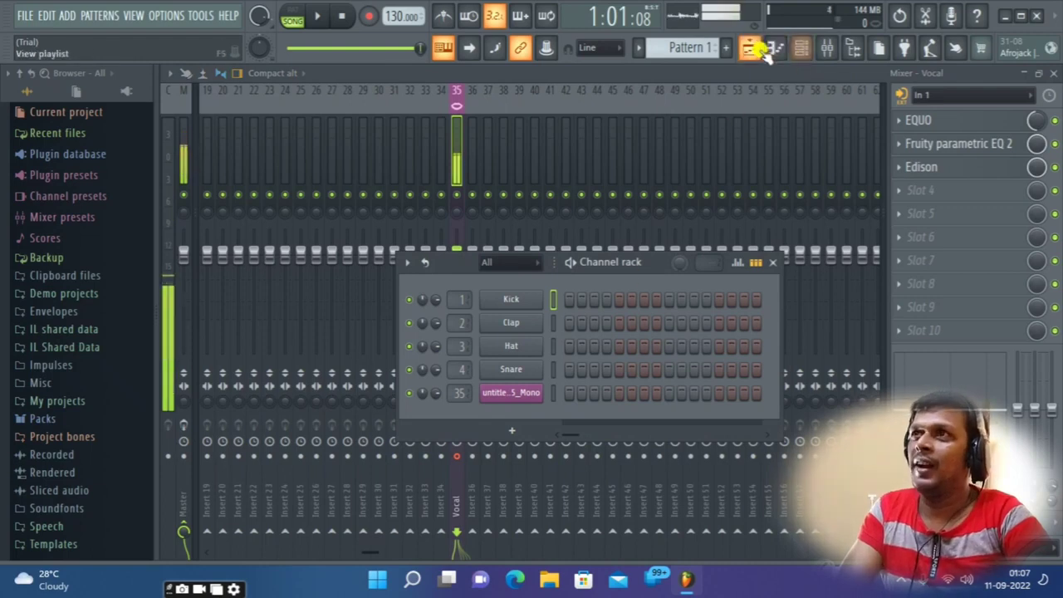
{"action": "left_click", "coordinate": [801, 50]}
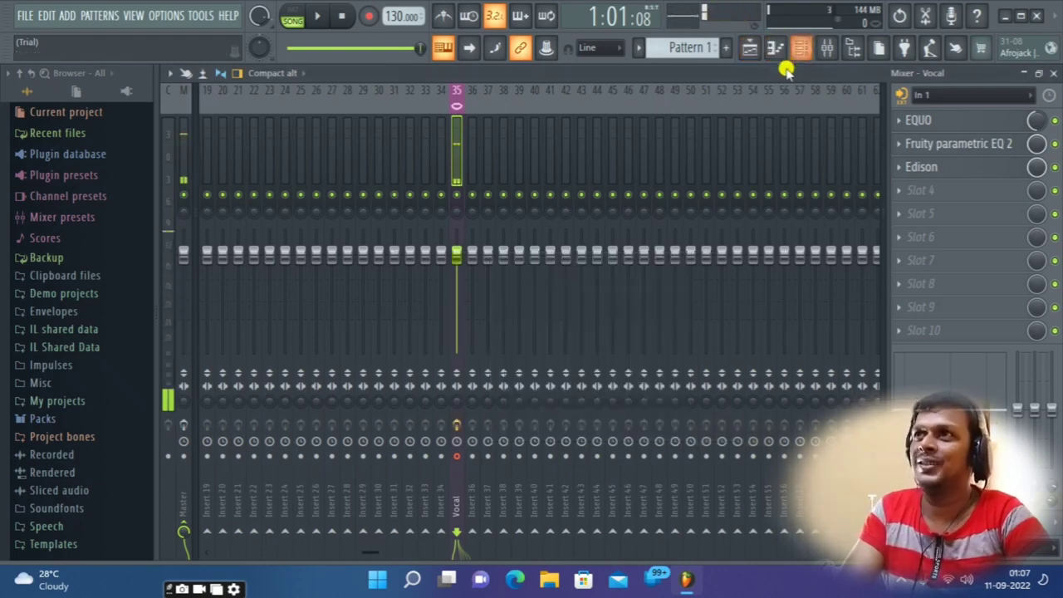
{"action": "left_click", "coordinate": [775, 48]}
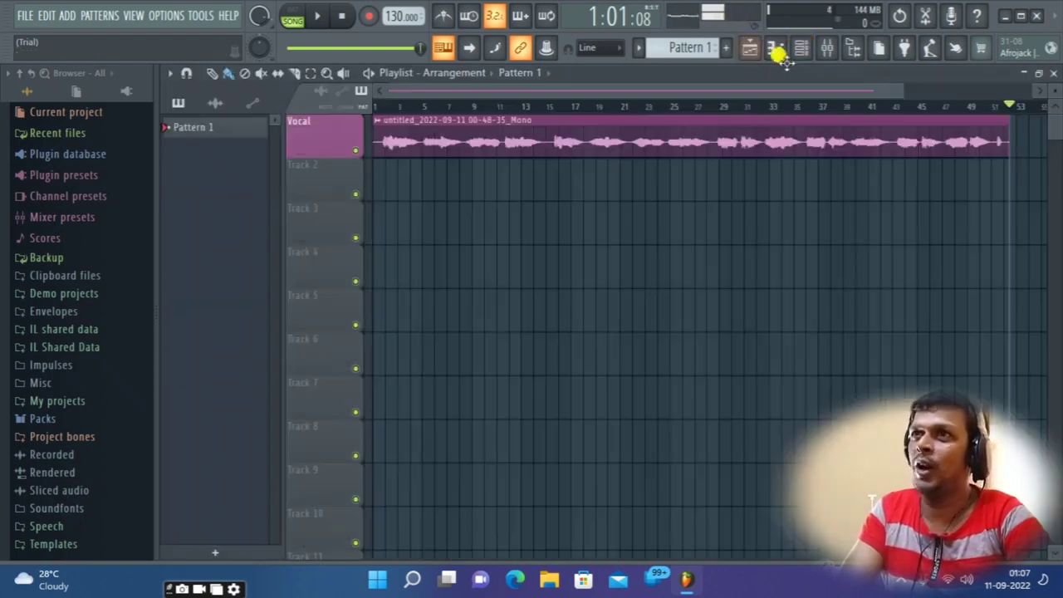
Step: Open the recorded vocal clip's sample for editing in Edison, play part of it, and pause playback
{"action": "left_click", "coordinate": [375, 120]}
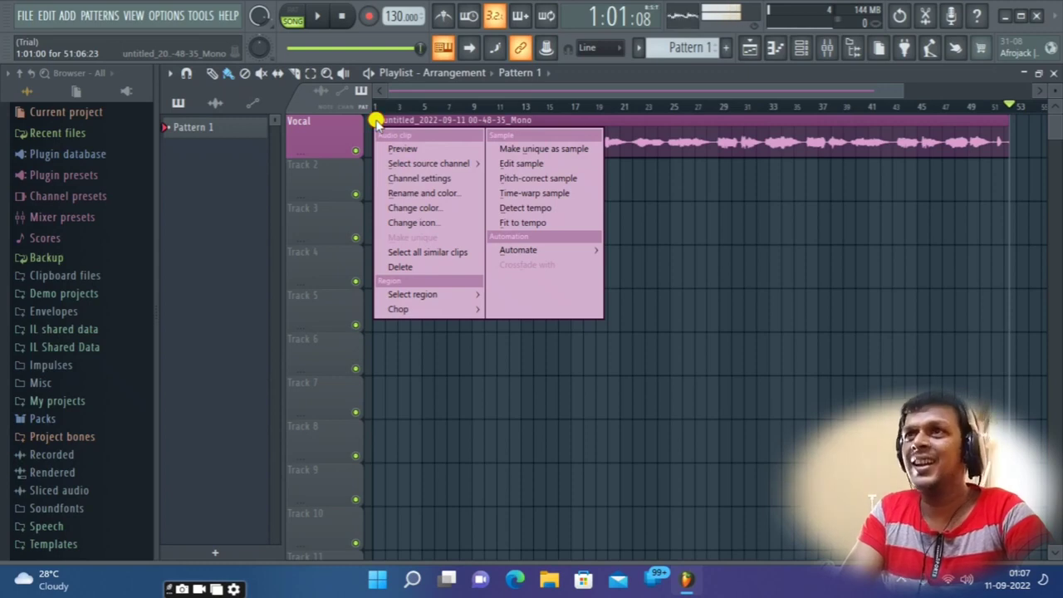
{"action": "left_click", "coordinate": [548, 166]}
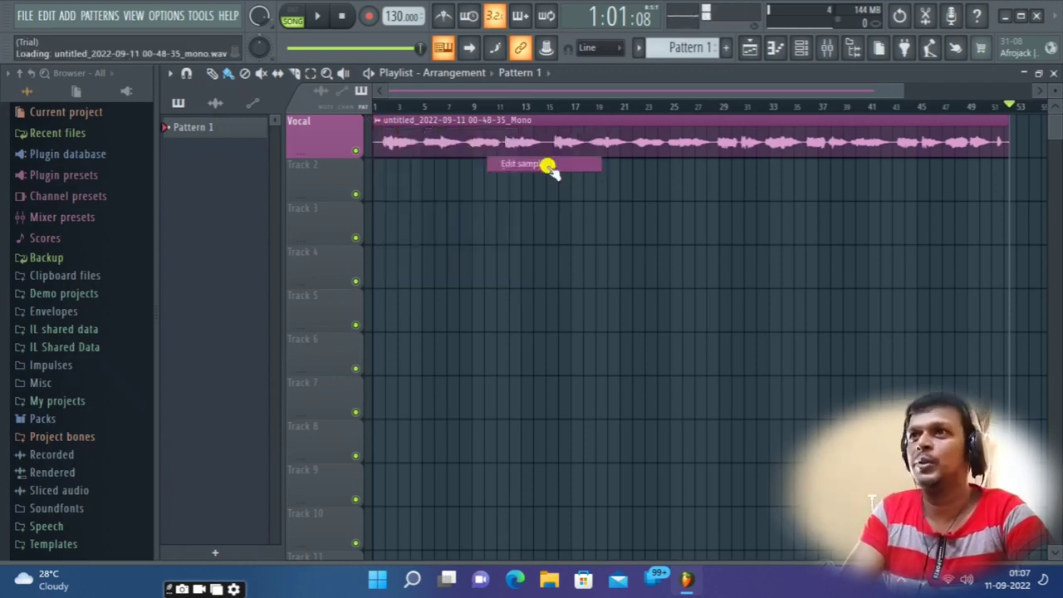
{"action": "left_click_drag", "start_coordinate": [518, 180], "coordinate": [662, 126]}
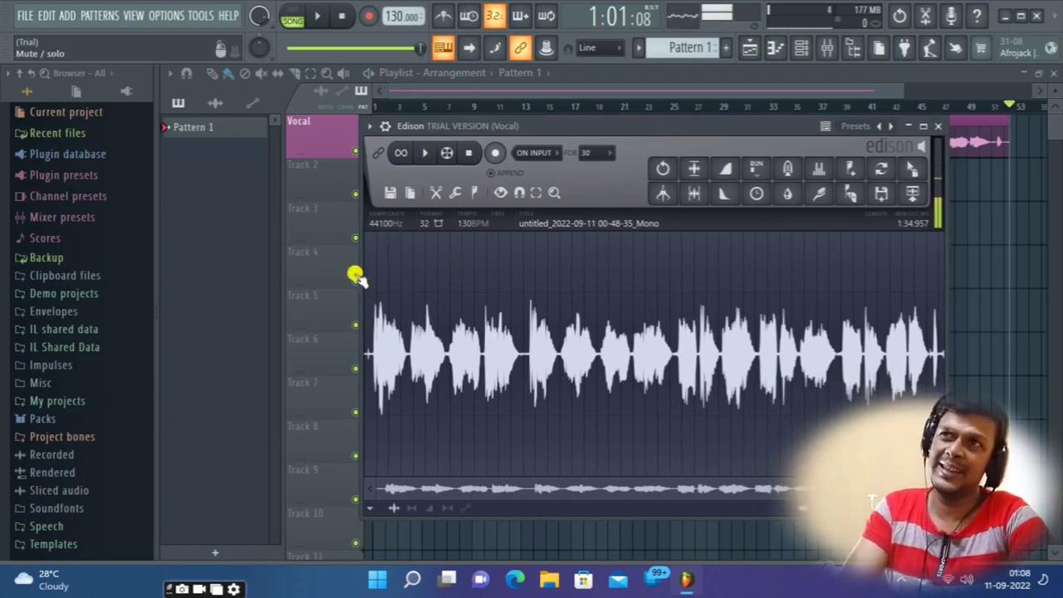
{"action": "left_click", "coordinate": [425, 156]}
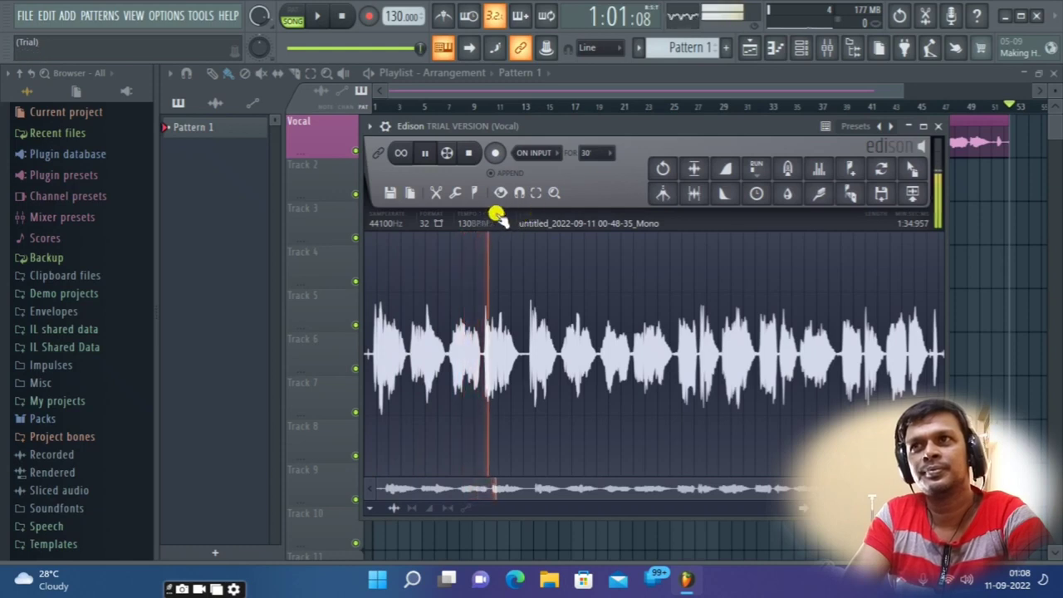
{"action": "left_click", "coordinate": [499, 214]}
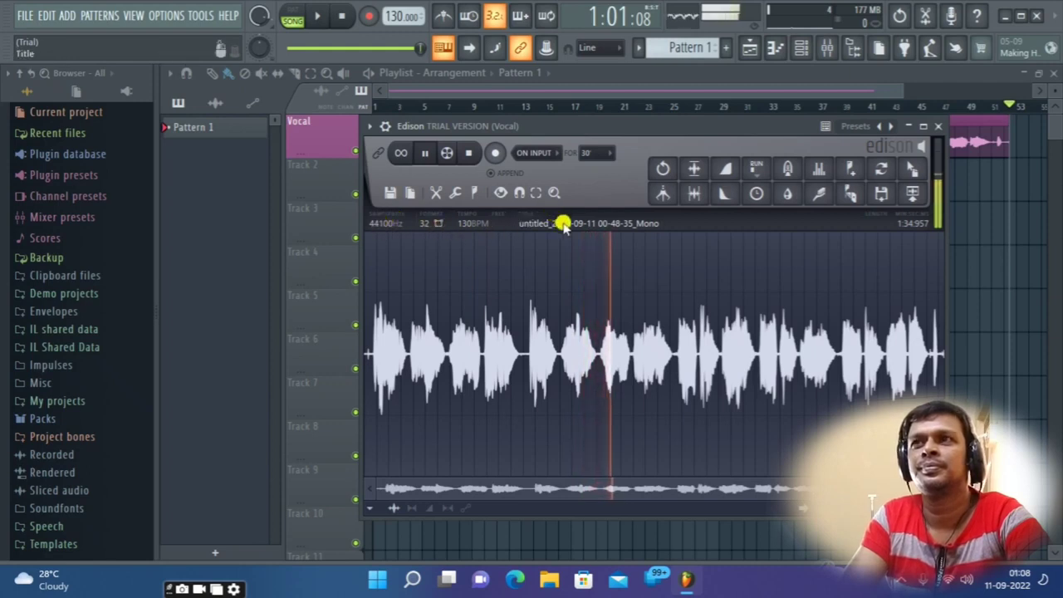
{"action": "left_click", "coordinate": [425, 156]}
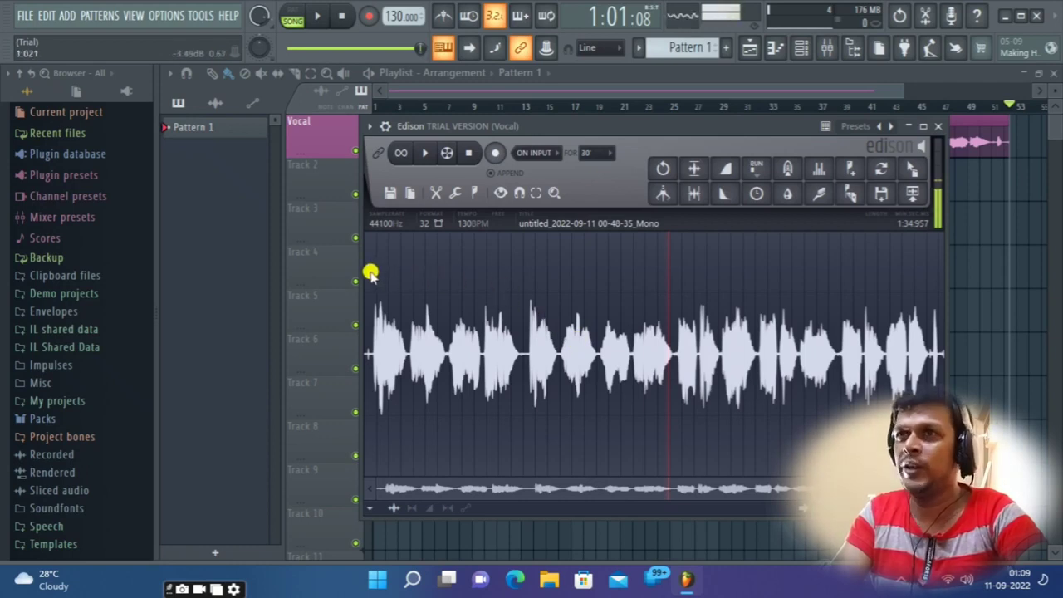
Step: Select the quiet gap from about 25.4 to 26.4 seconds in the vocal and acquire its noise profile with the Clean up (denoise) tool
{"action": "left_click_drag", "start_coordinate": [369, 273], "coordinate": [547, 274]}
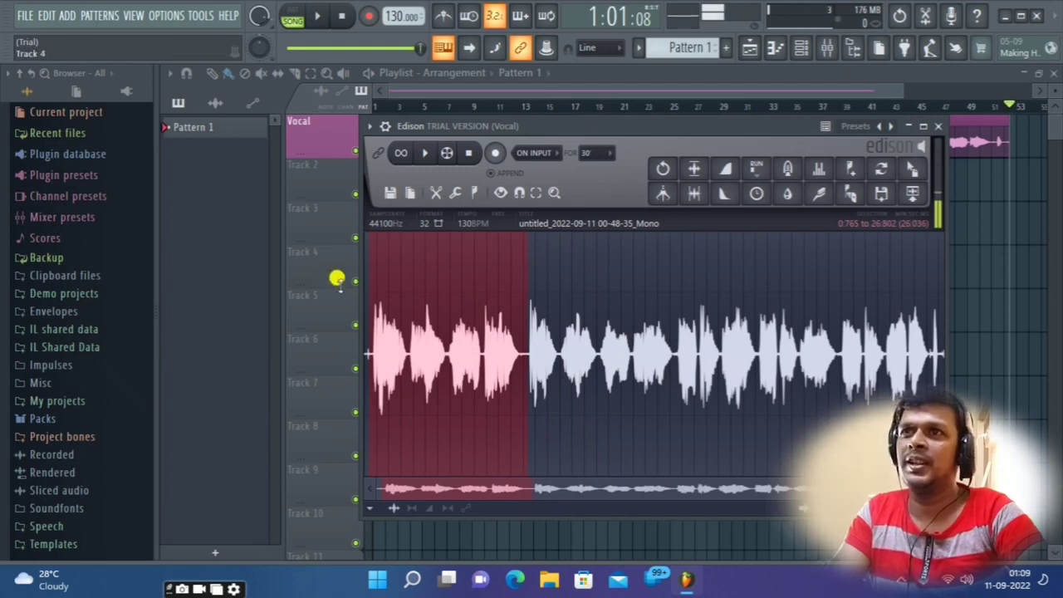
{"action": "left_click_drag", "start_coordinate": [374, 275], "coordinate": [522, 265]}
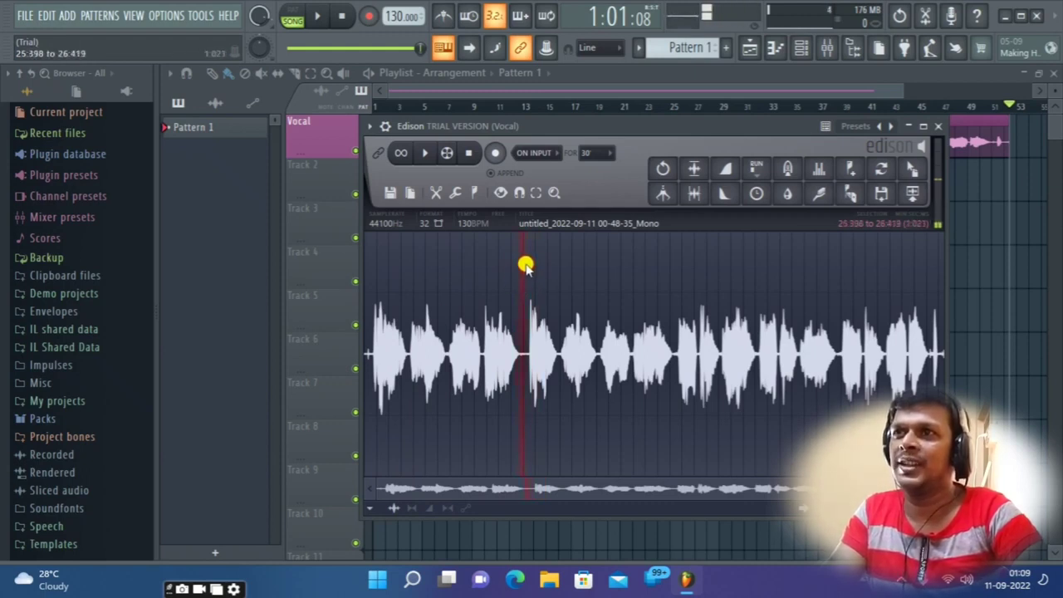
{"action": "left_click", "coordinate": [819, 196]}
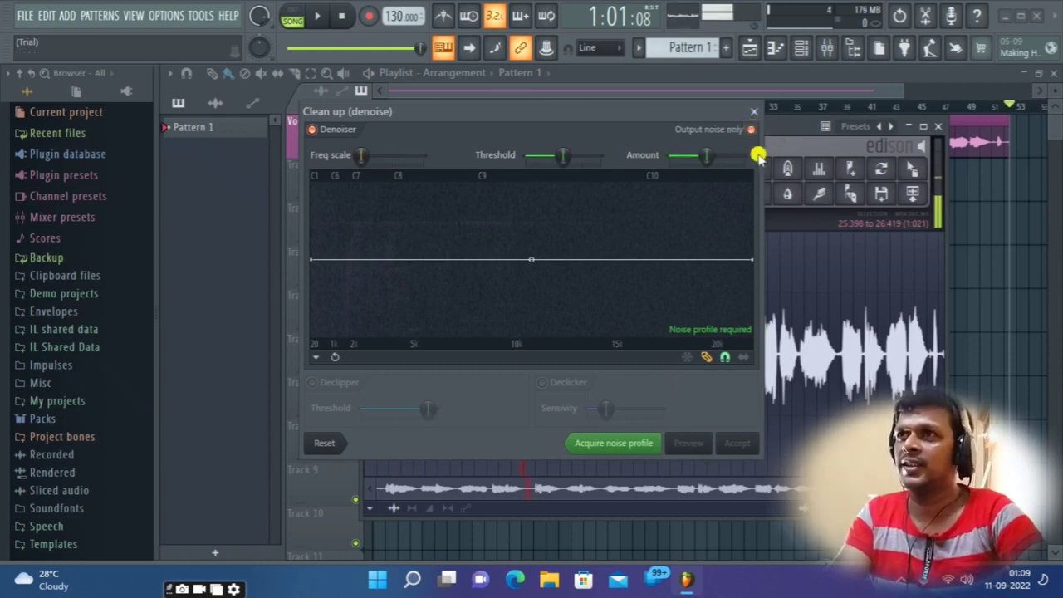
{"action": "left_click_drag", "start_coordinate": [708, 160], "coordinate": [762, 156]}
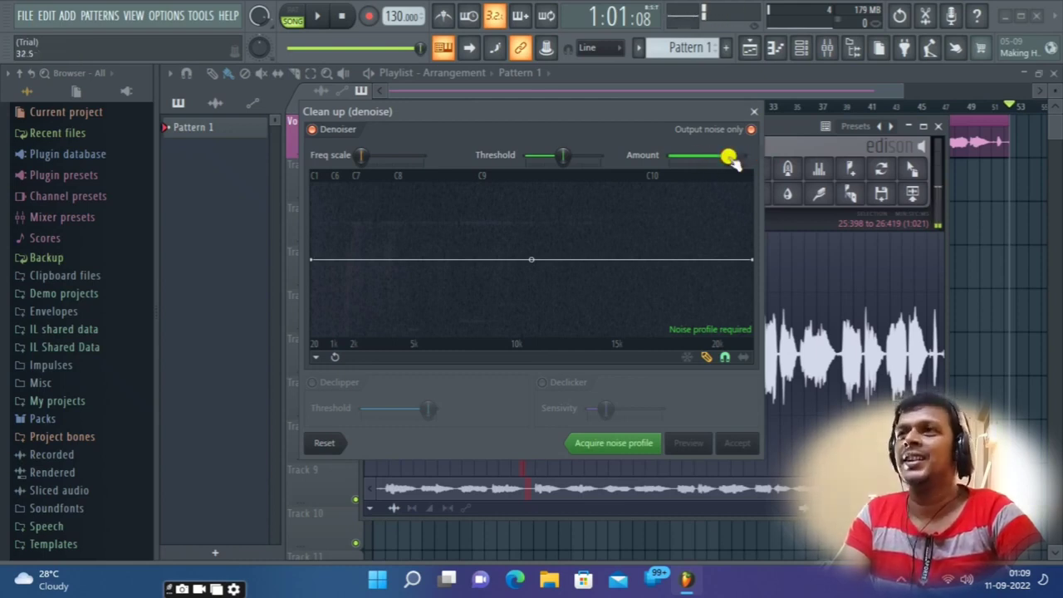
{"action": "left_click", "coordinate": [618, 444]}
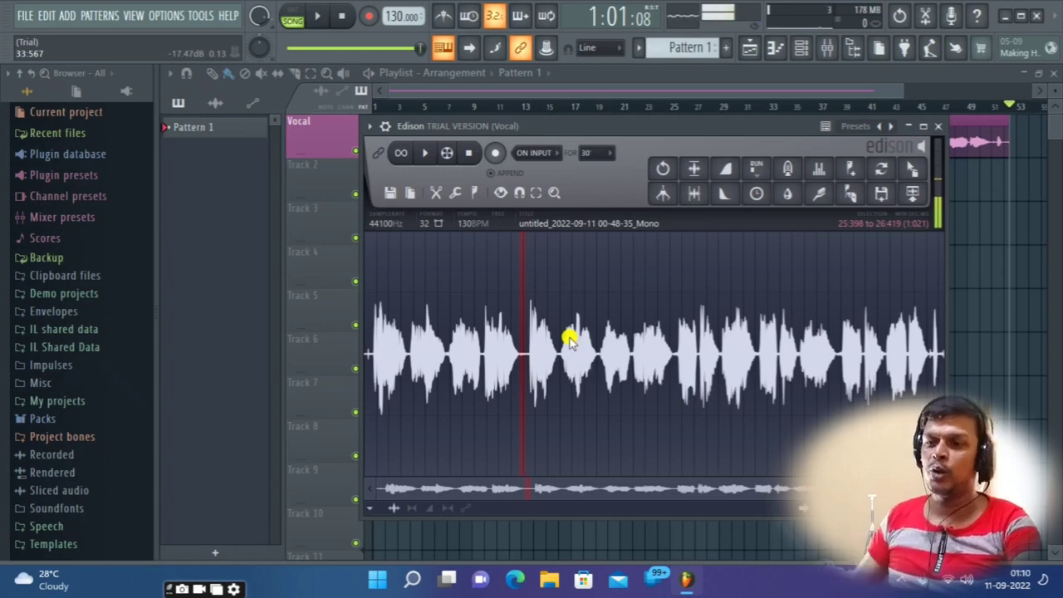
Step: Denoise the entire vocal sample using the acquired noise profile and play back part of the cleaned audio
{"action": "key", "text": "ctrl+a"}
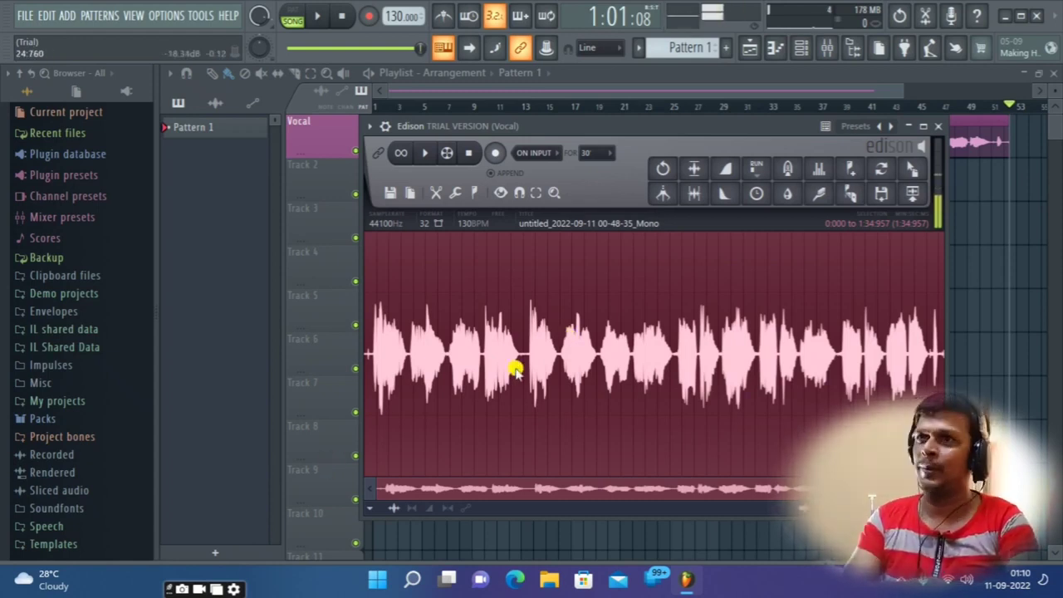
{"action": "left_click", "coordinate": [817, 198]}
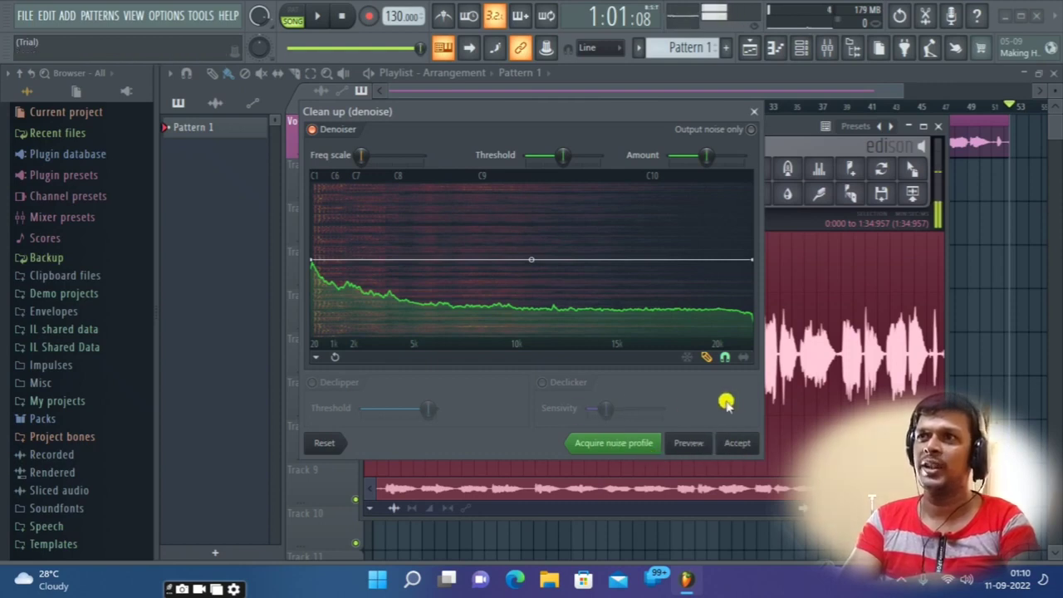
{"action": "left_click", "coordinate": [736, 444]}
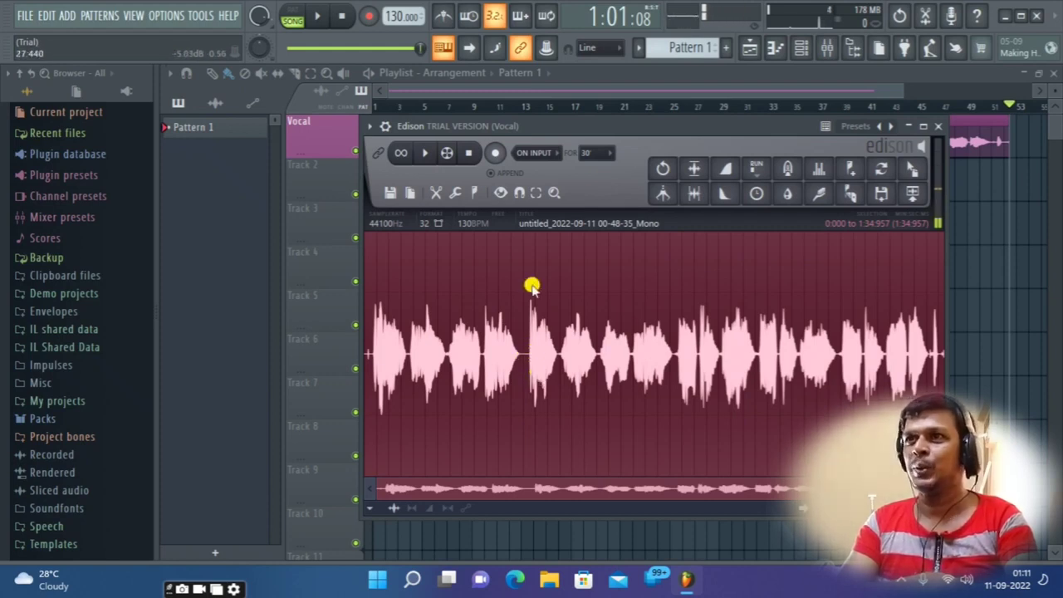
{"action": "left_click", "coordinate": [425, 153]}
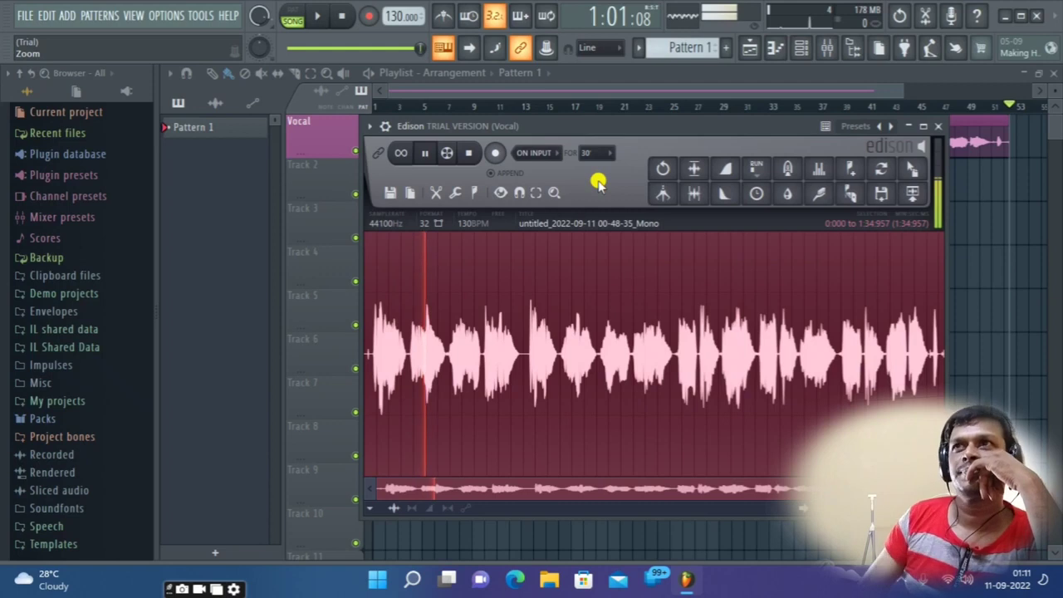
{"action": "left_click", "coordinate": [422, 153]}
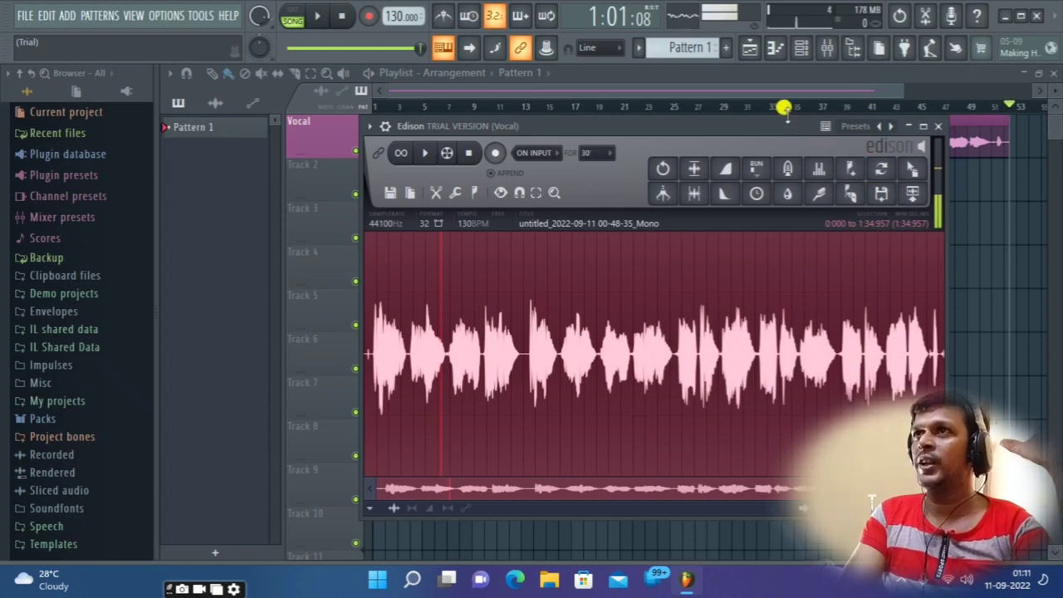
Step: Mute the Vocal track in the mixer, audition the cleaned sample in Edison, and unmute the track
{"action": "left_click_drag", "start_coordinate": [764, 124], "coordinate": [388, 244]}
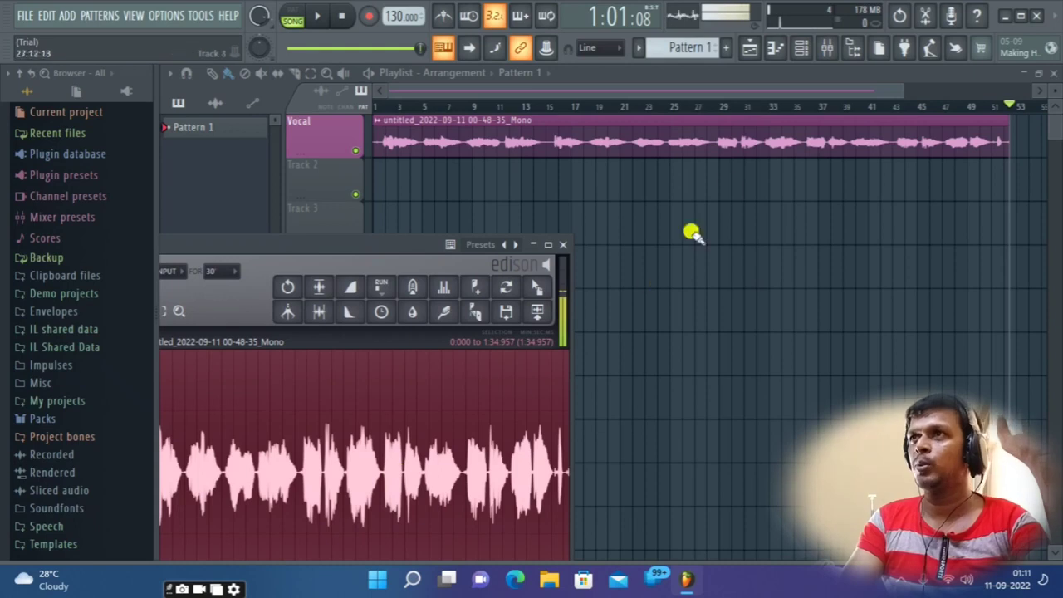
{"action": "left_click", "coordinate": [824, 51]}
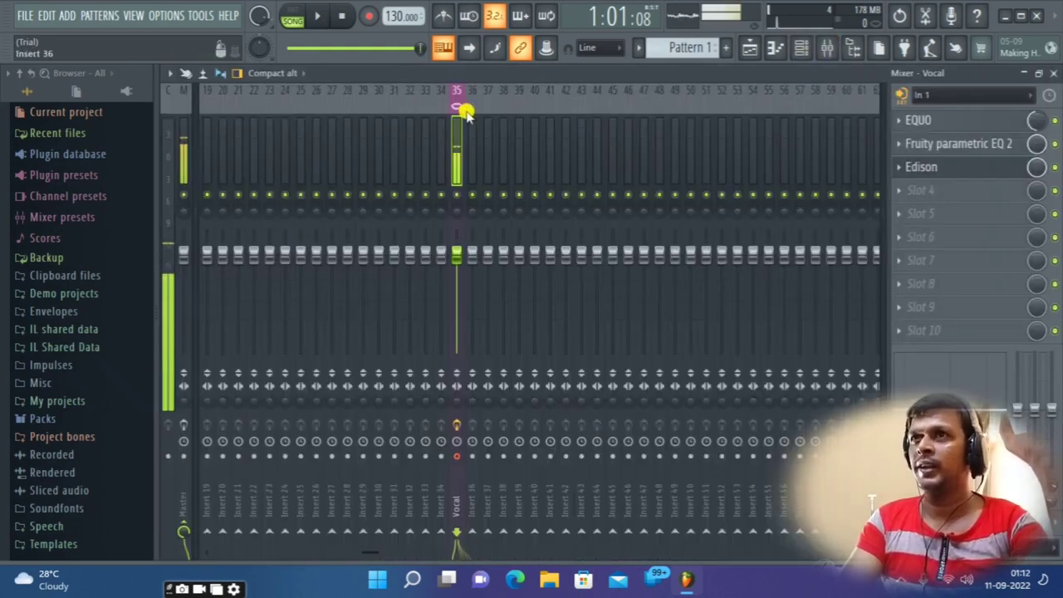
{"action": "left_click", "coordinate": [456, 194]}
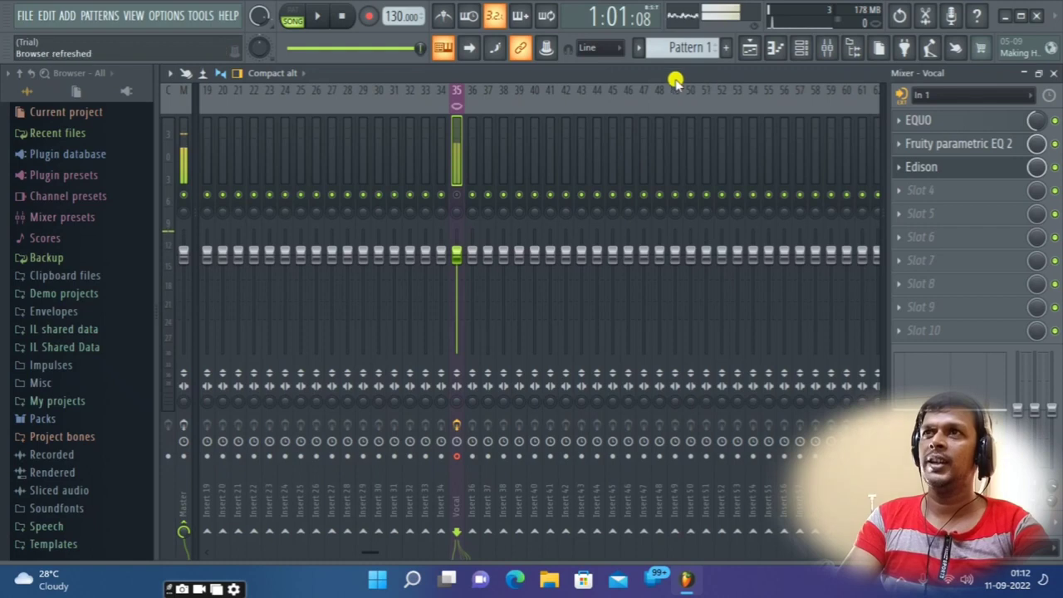
{"action": "left_click", "coordinate": [800, 46]}
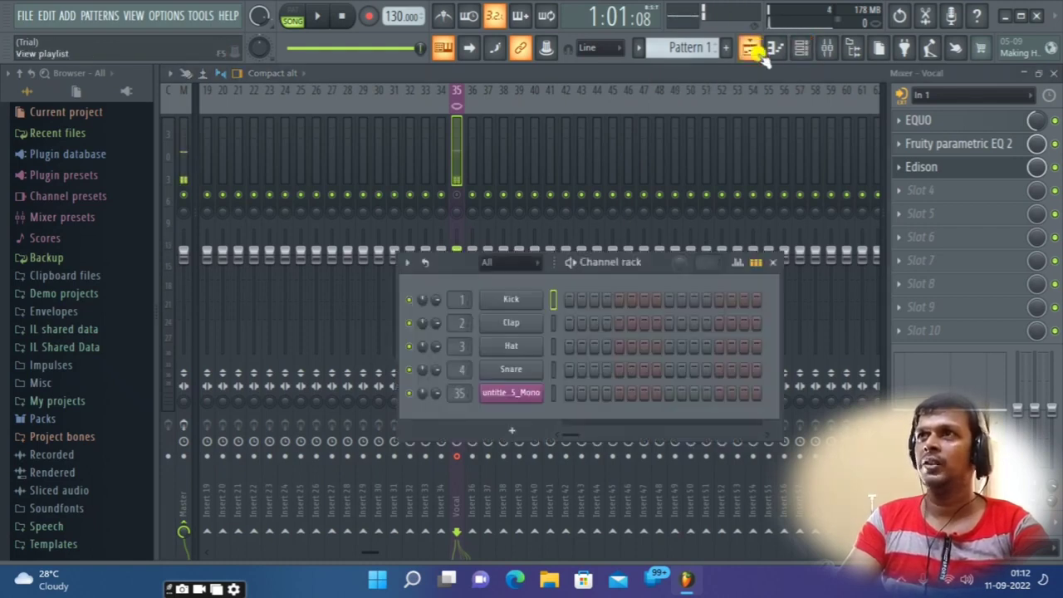
{"action": "left_click", "coordinate": [930, 166]}
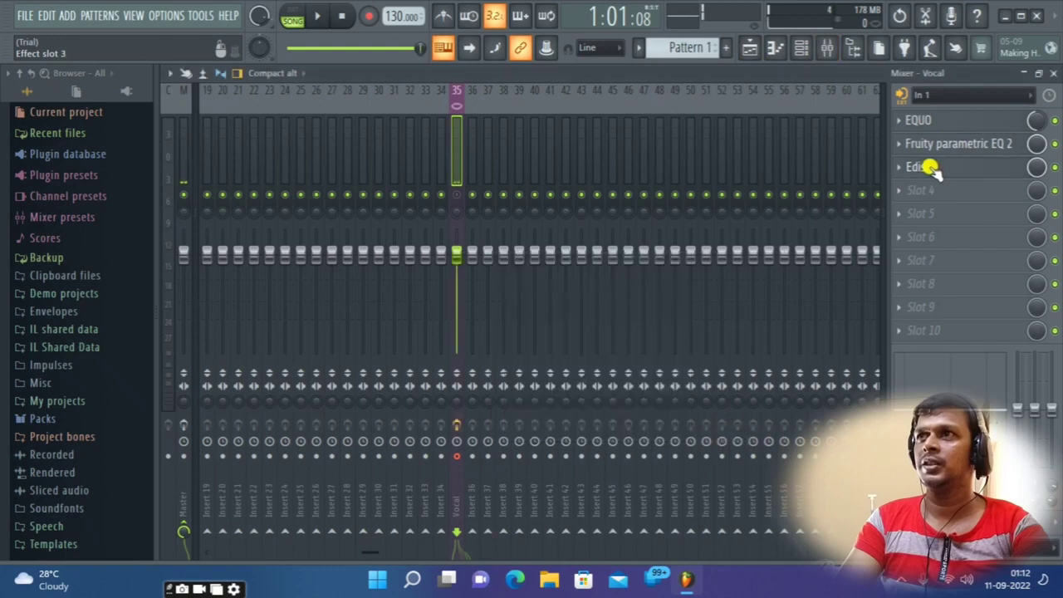
{"action": "left_click_drag", "start_coordinate": [374, 244], "coordinate": [766, 194]}
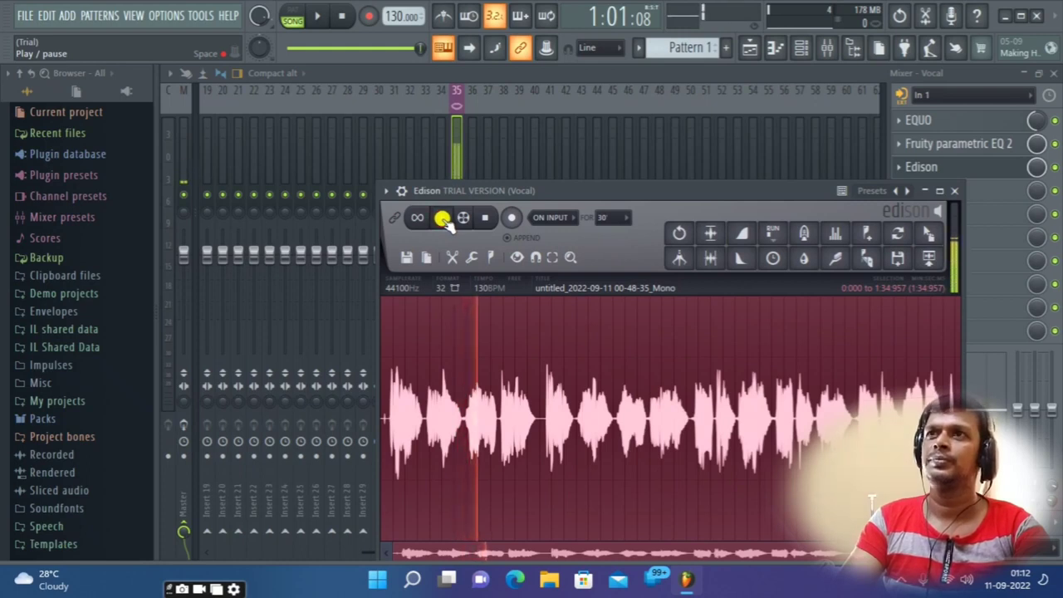
{"action": "left_click_drag", "start_coordinate": [601, 191], "coordinate": [426, 314]}
{"action": "left_click", "coordinate": [457, 196]}
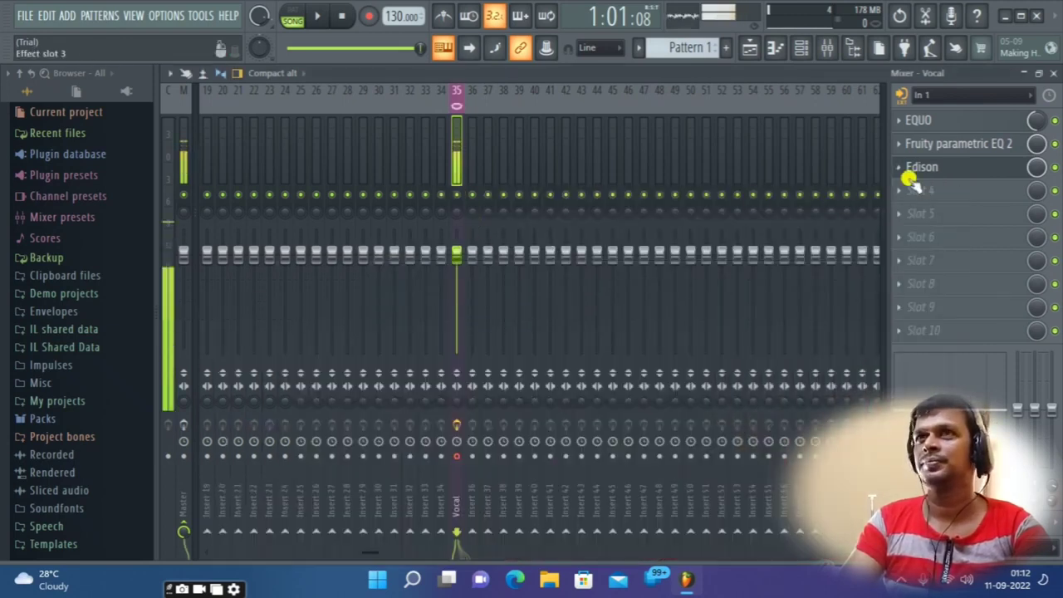
Step: Reopen Edison from the Vocal track and play its sample alongside the song with the main volume fully down, pausing both
{"action": "left_click", "coordinate": [959, 169]}
{"action": "left_click_drag", "start_coordinate": [546, 315], "coordinate": [623, 199]}
{"action": "left_click", "coordinate": [318, 17]}
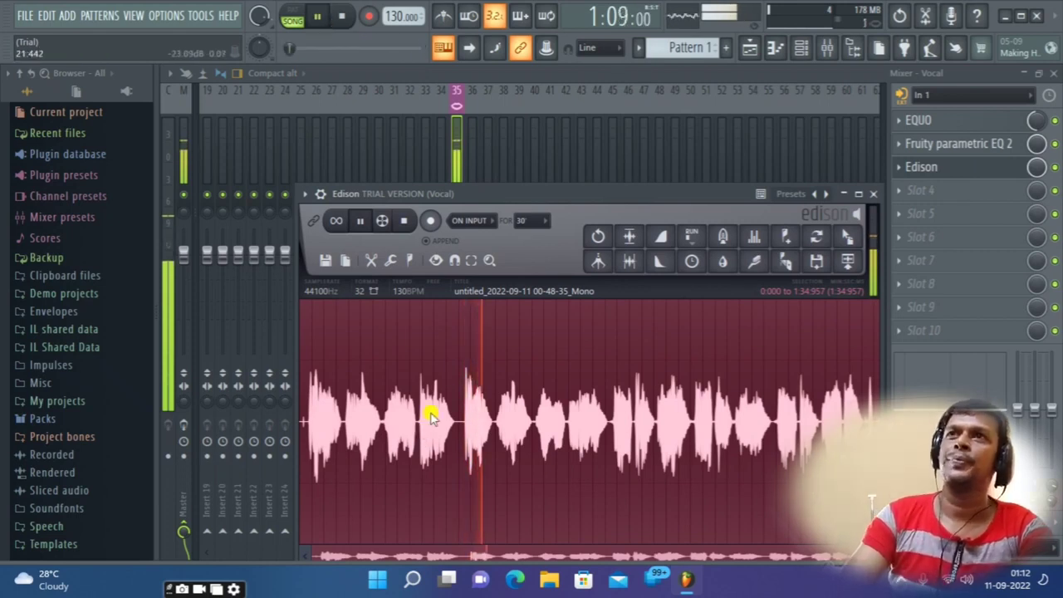
{"action": "left_click", "coordinate": [316, 17]}
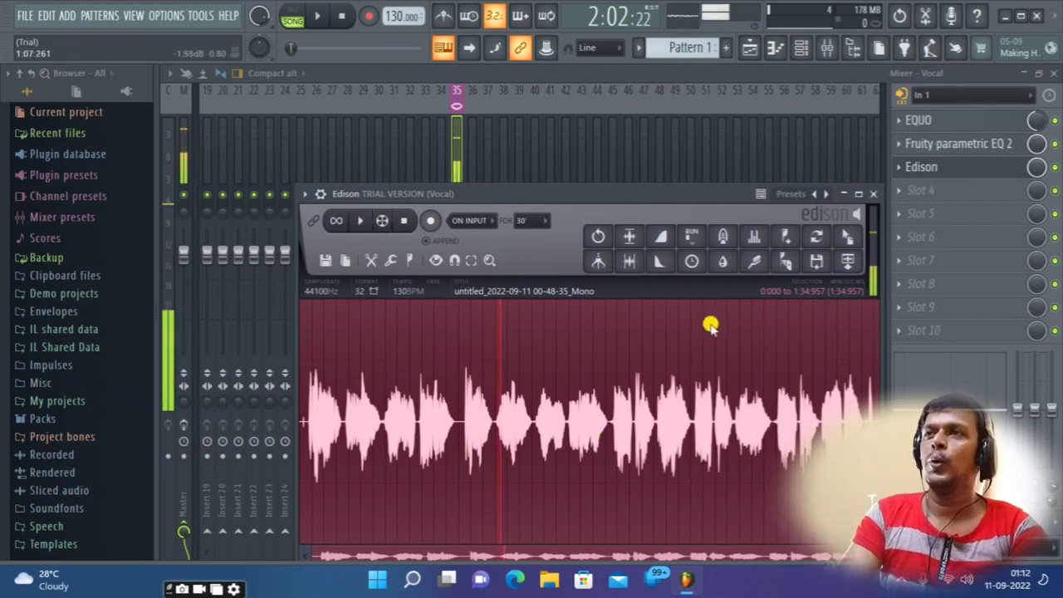
Step: Normalize the entire vocal sample in Edison and play back the result
{"action": "left_click_drag", "start_coordinate": [697, 193], "coordinate": [658, 144]}
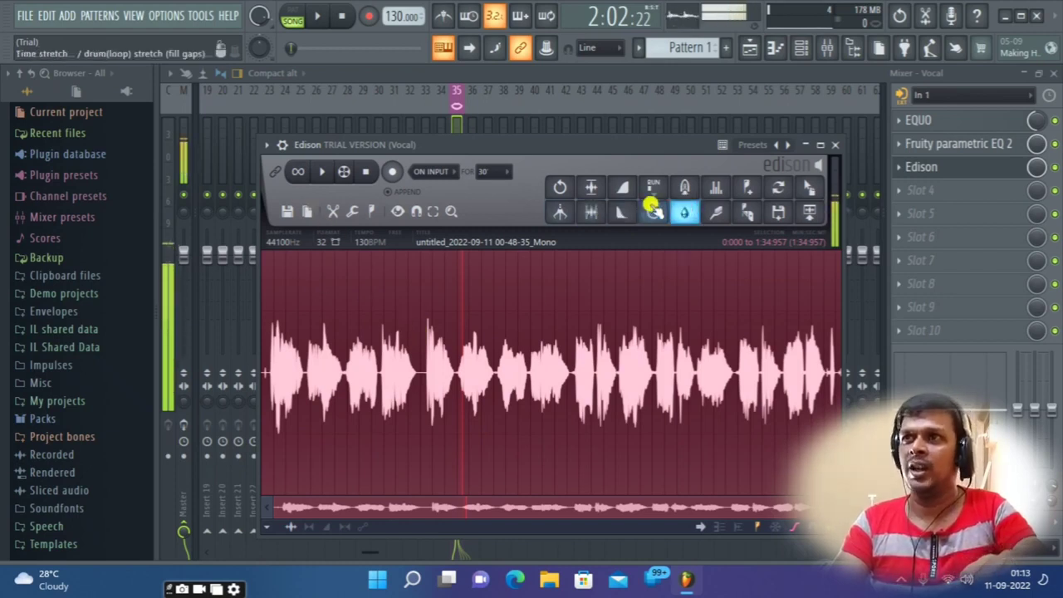
{"action": "left_click", "coordinate": [592, 188]}
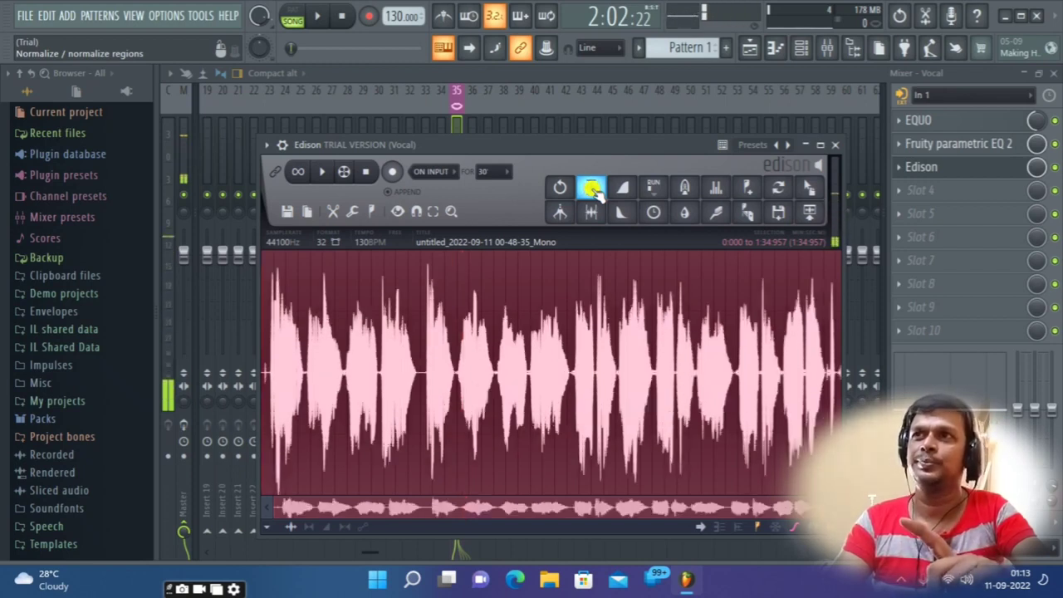
{"action": "left_click", "coordinate": [322, 171]}
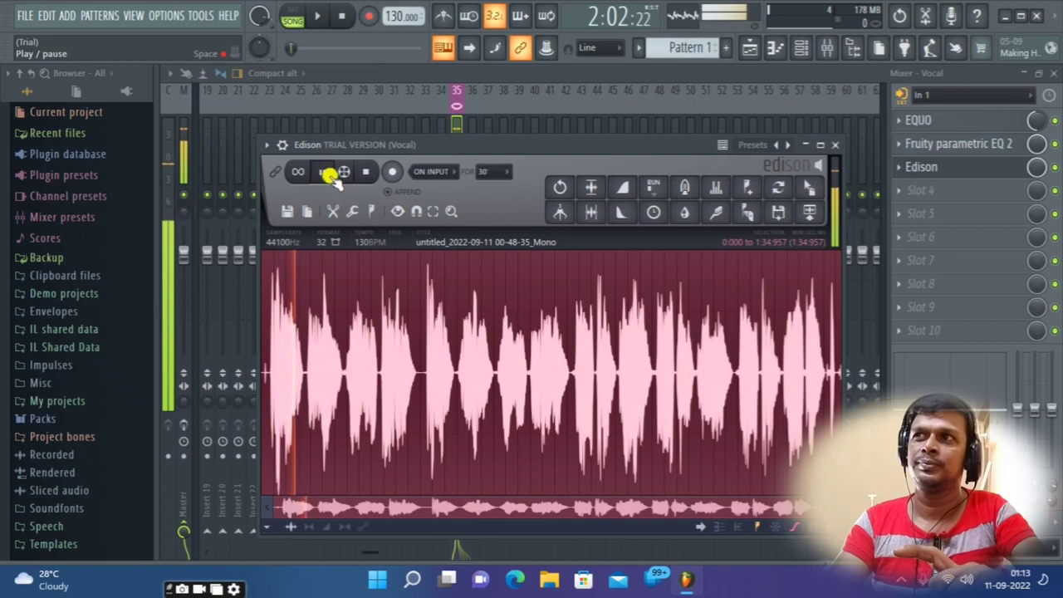
{"action": "left_click", "coordinate": [329, 174]}
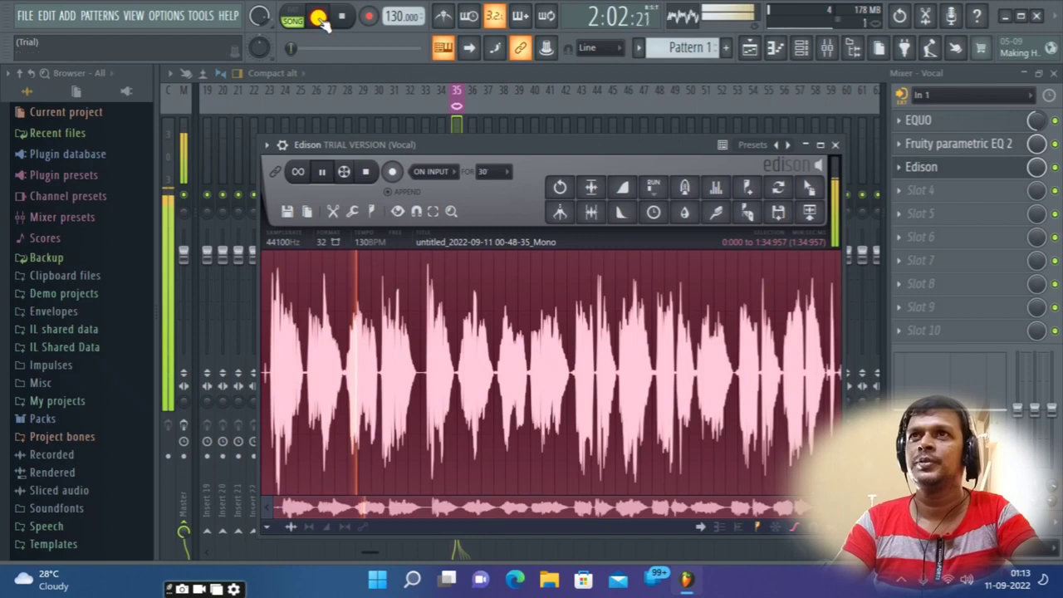
{"action": "left_click", "coordinate": [370, 169]}
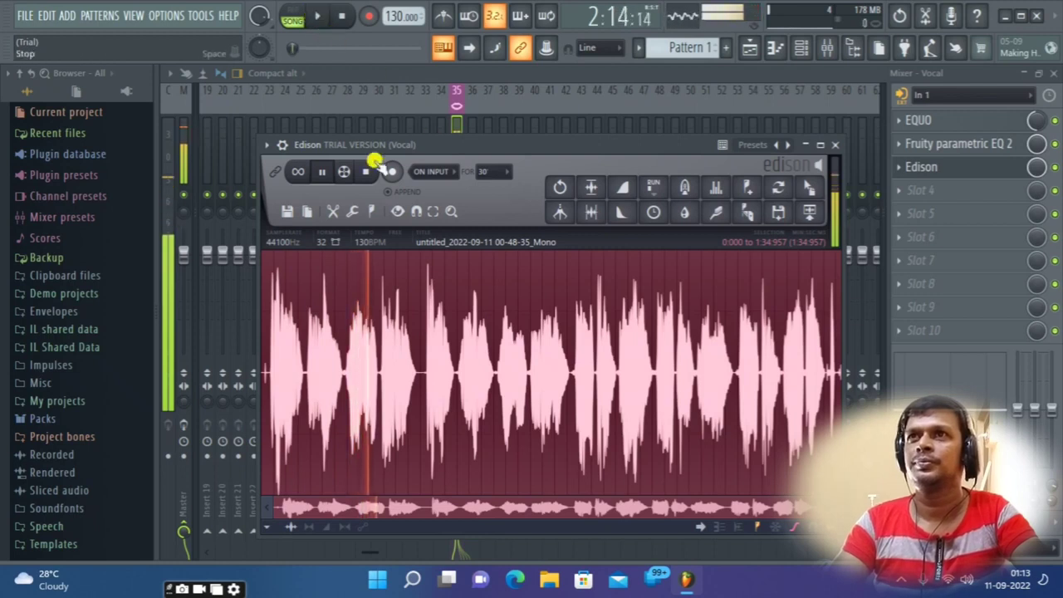
Step: Pause the Edison playback, send the normalized vocal sample to the playlist as an audio clip, and show the playlist
{"action": "left_click", "coordinate": [323, 172]}
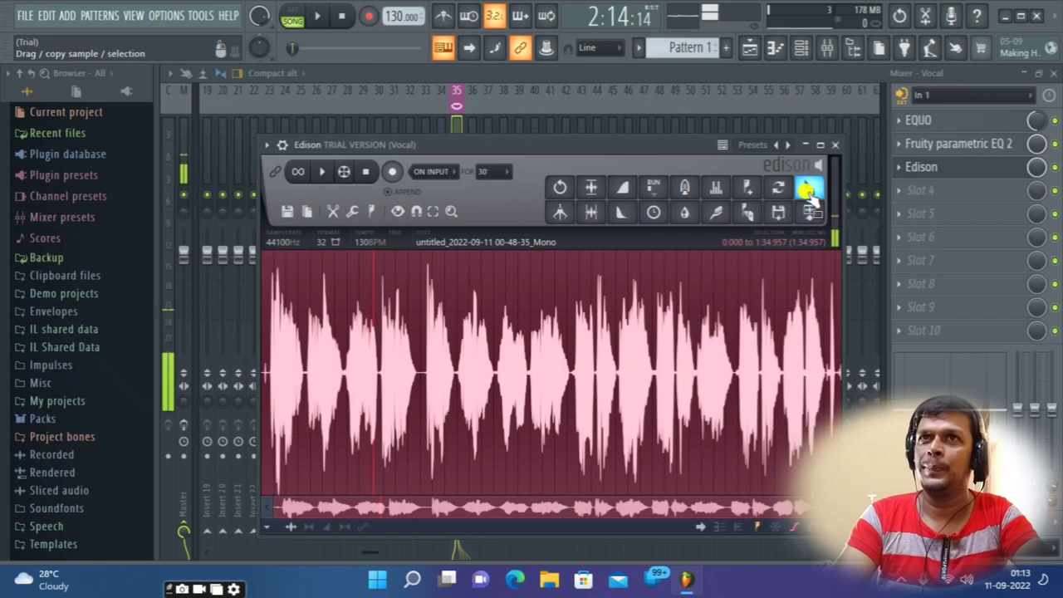
{"action": "left_click_drag", "start_coordinate": [814, 191], "coordinate": [771, 163]}
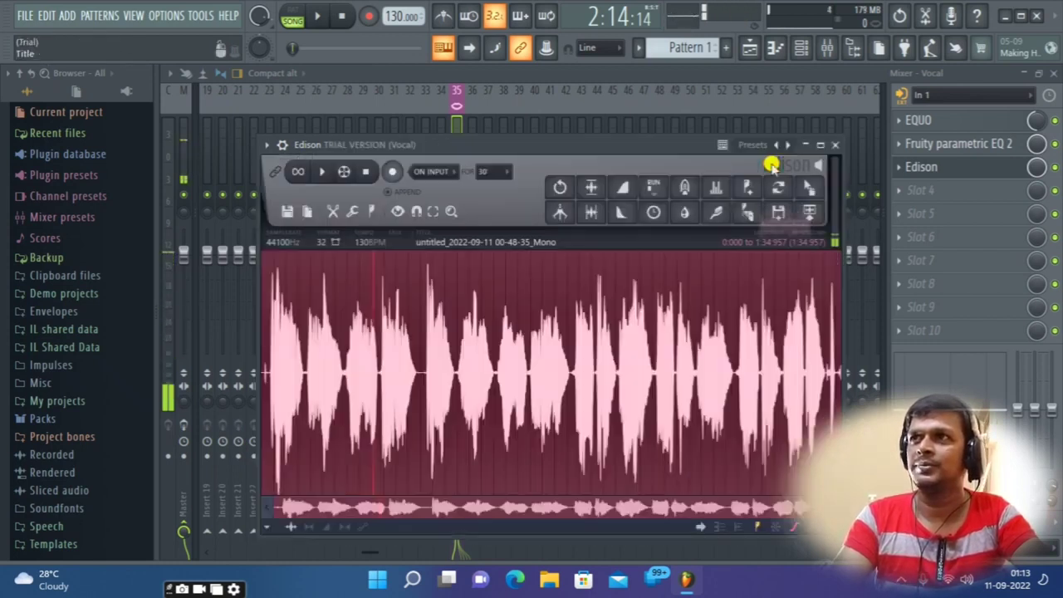
{"action": "left_click", "coordinate": [809, 214]}
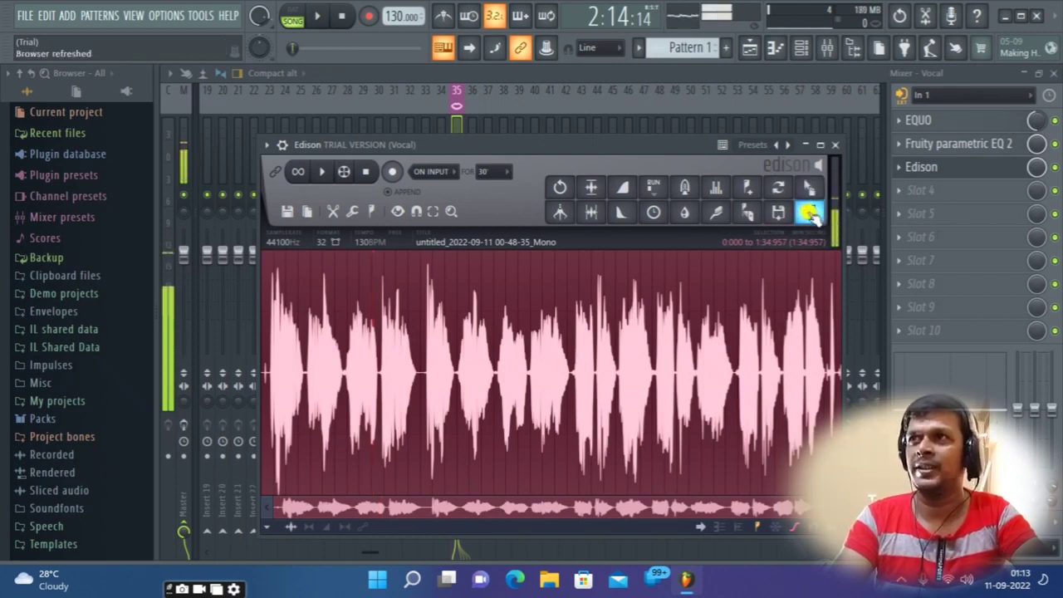
{"action": "left_click", "coordinate": [747, 50]}
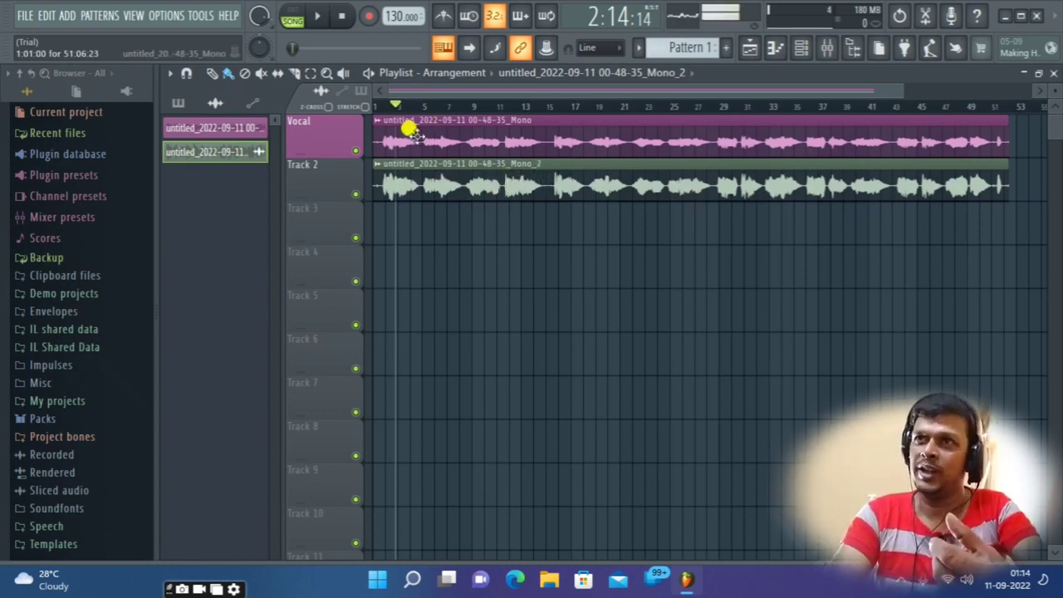
Step: Mute the Vocal track in the mixer
{"action": "left_click", "coordinate": [828, 50]}
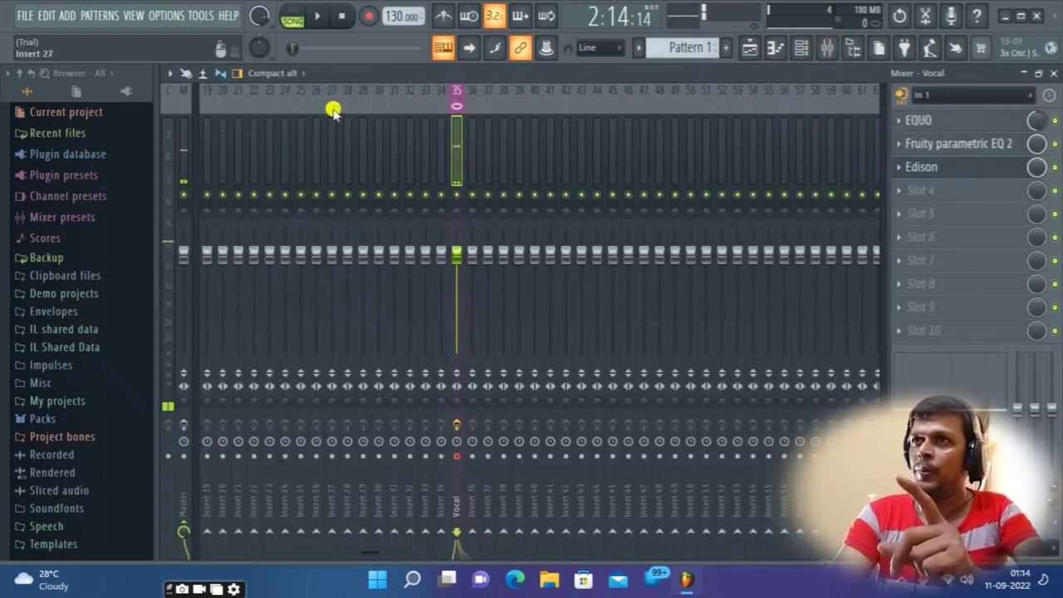
{"action": "left_click", "coordinate": [452, 196]}
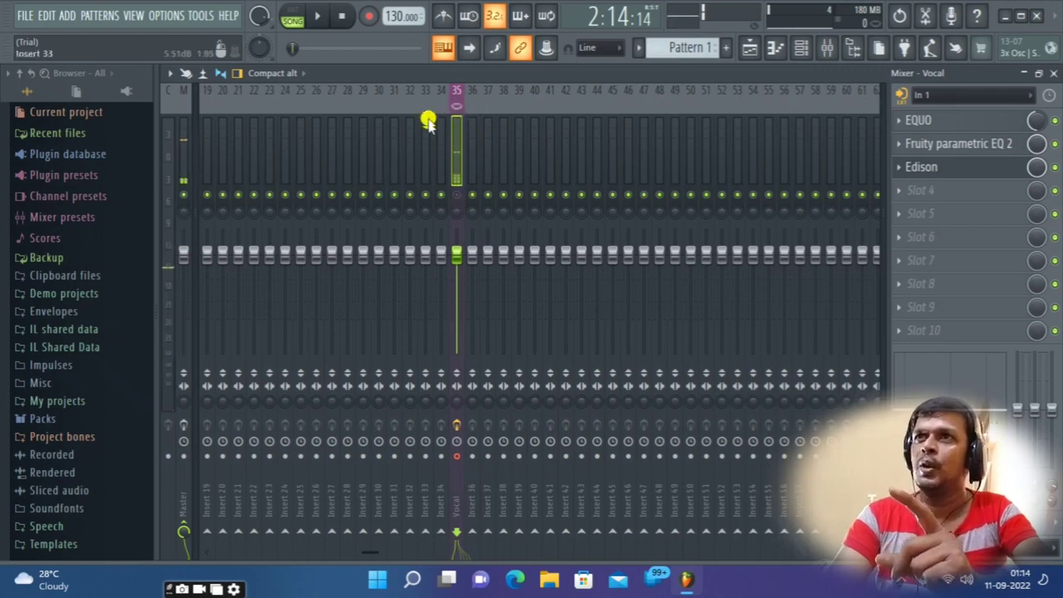
Step: Look through the mixer's insert tracks on both sides of the Vocal track, selecting them one after another back to Insert 1
{"action": "scroll", "coordinate": [451, 106], "scroll_direction": "up", "scroll_amount": 5}
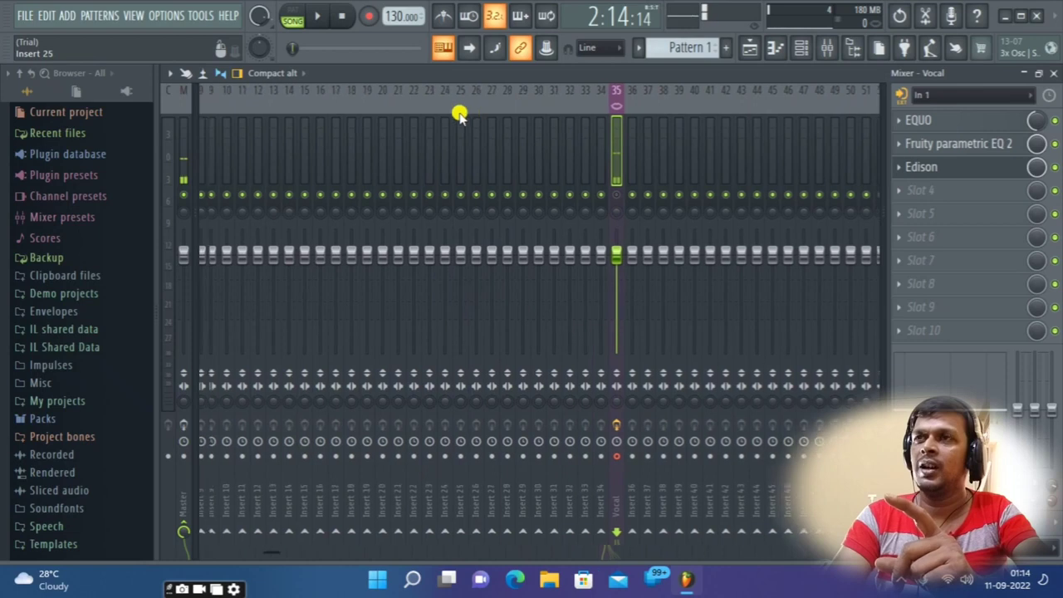
{"action": "scroll", "coordinate": [459, 118], "scroll_direction": "down", "scroll_amount": 9}
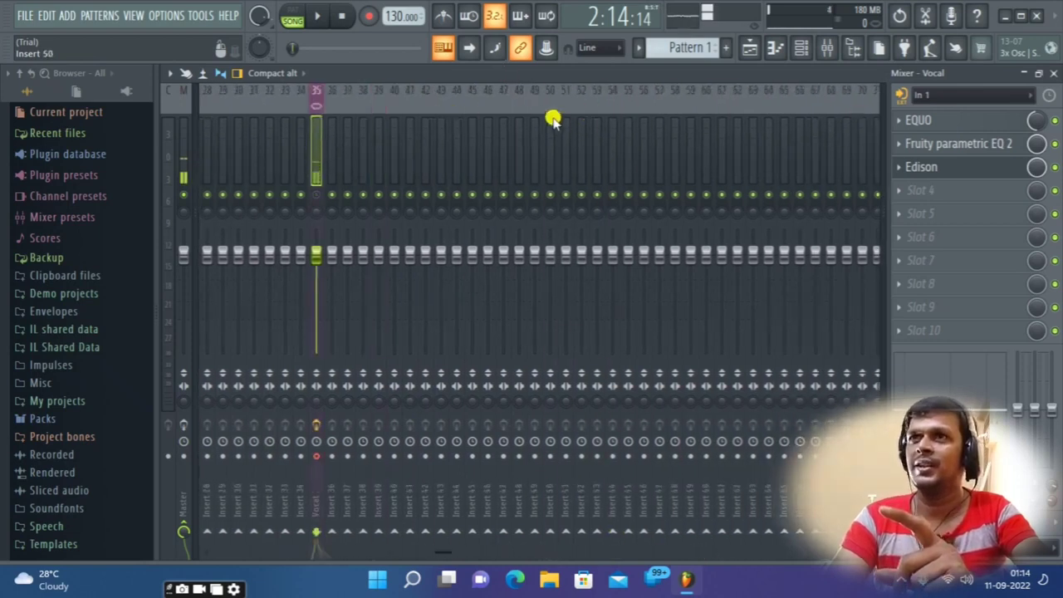
{"action": "scroll", "coordinate": [552, 119], "scroll_direction": "up", "scroll_amount": 10}
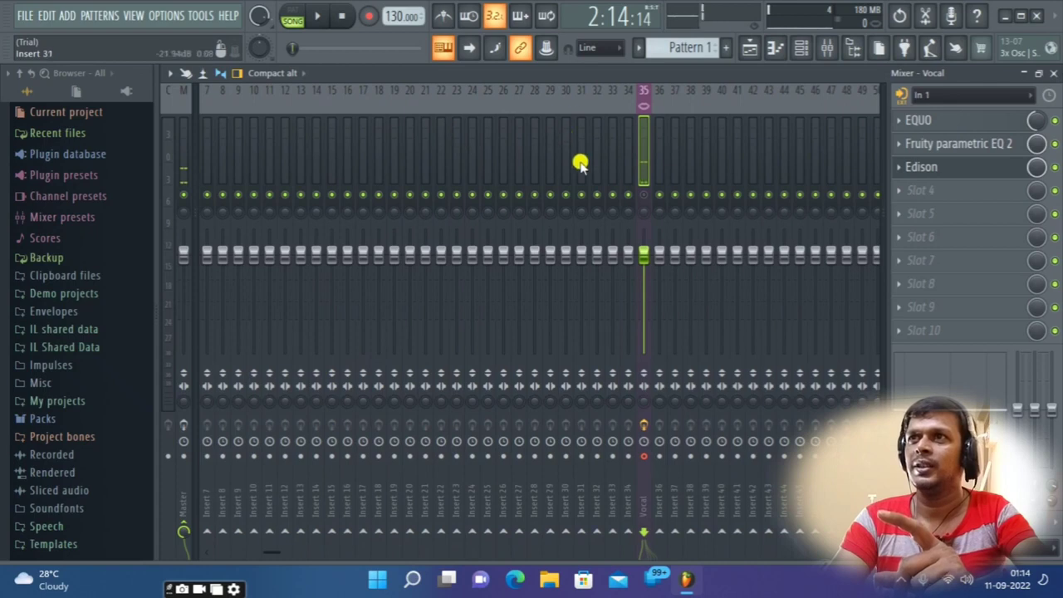
{"action": "left_click", "coordinate": [564, 100]}
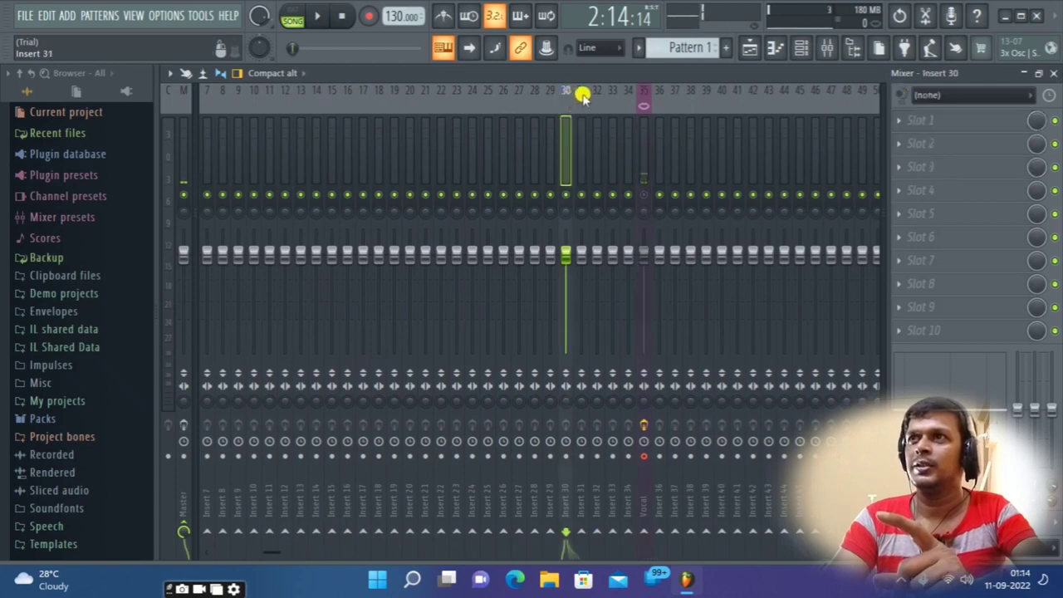
{"action": "left_click", "coordinate": [582, 96]}
{"action": "left_click", "coordinate": [610, 94]}
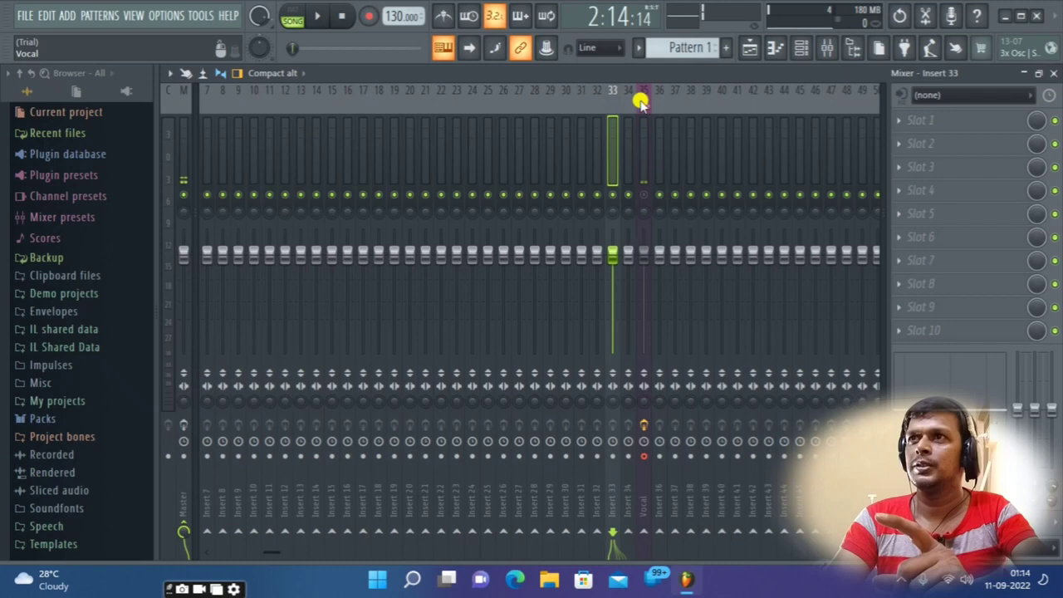
{"action": "left_click", "coordinate": [641, 97]}
{"action": "left_click", "coordinate": [627, 99]}
{"action": "left_click", "coordinate": [612, 98]}
{"action": "left_click", "coordinate": [596, 99]}
{"action": "left_click", "coordinate": [584, 103]}
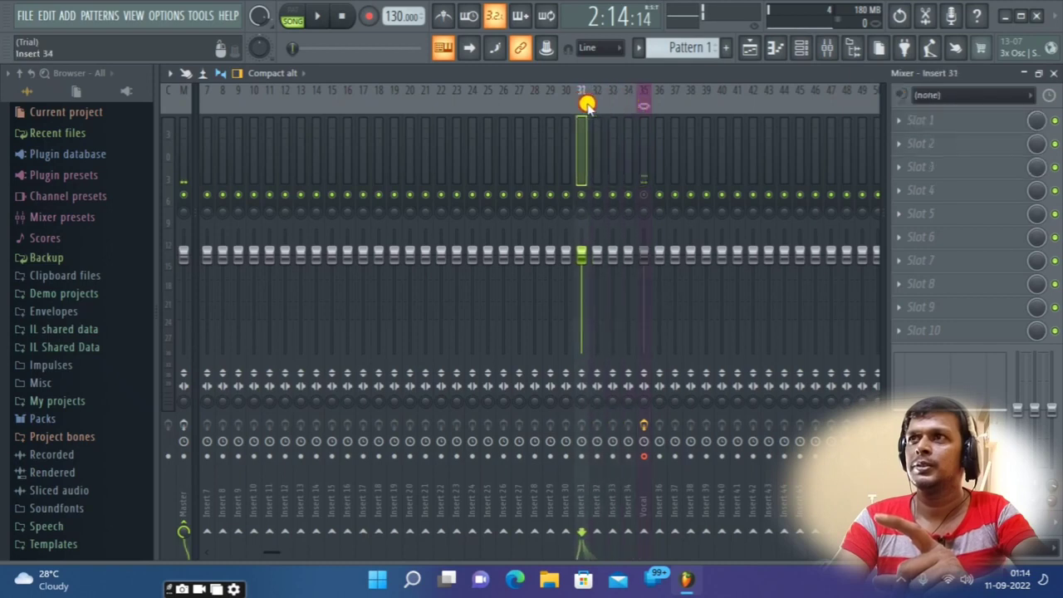
{"action": "left_click", "coordinate": [555, 106]}
{"action": "left_click", "coordinate": [503, 112]}
{"action": "left_click", "coordinate": [455, 120]}
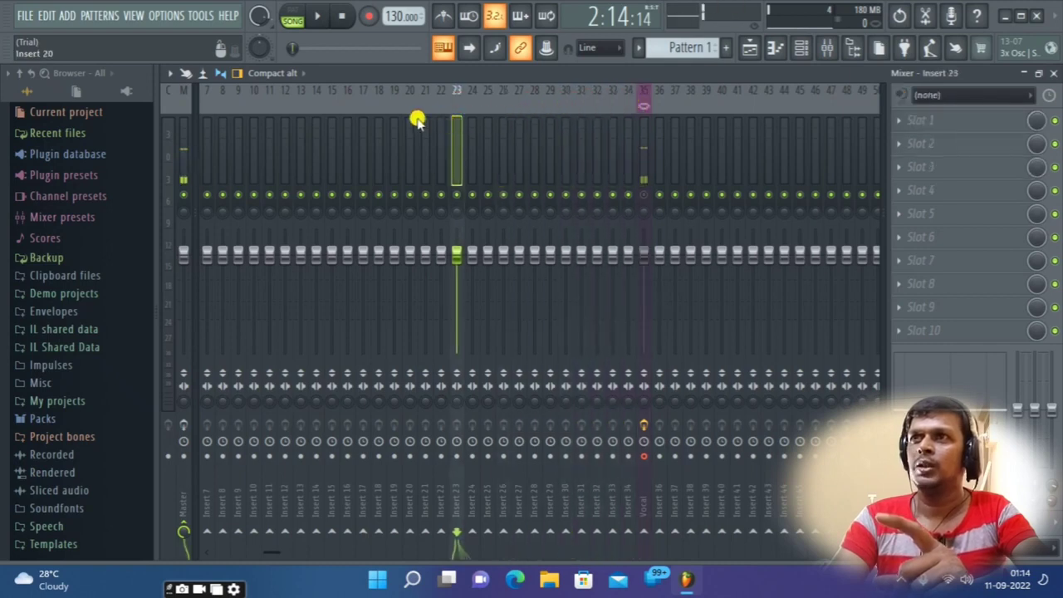
{"action": "left_click_drag", "start_coordinate": [454, 90], "coordinate": [10, 82]}
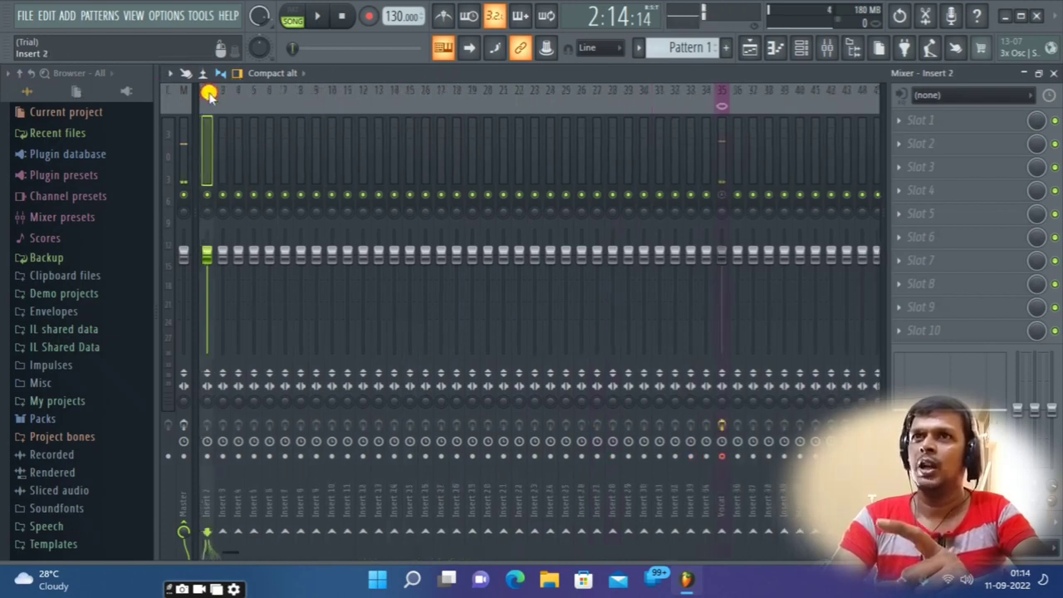
{"action": "left_click_drag", "start_coordinate": [209, 93], "coordinate": [140, 90]}
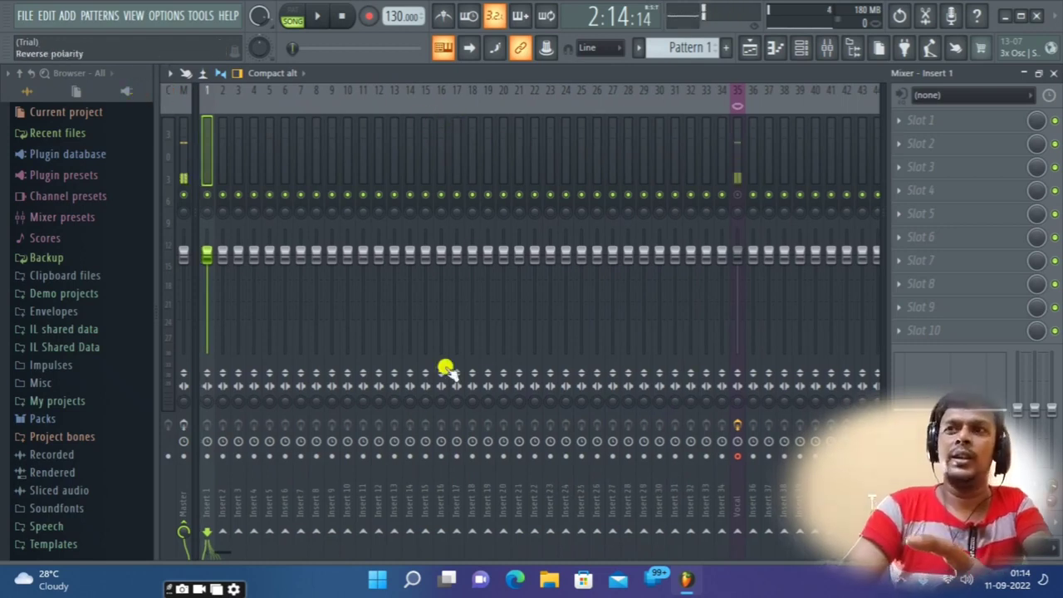
{"action": "left_click", "coordinate": [367, 17]}
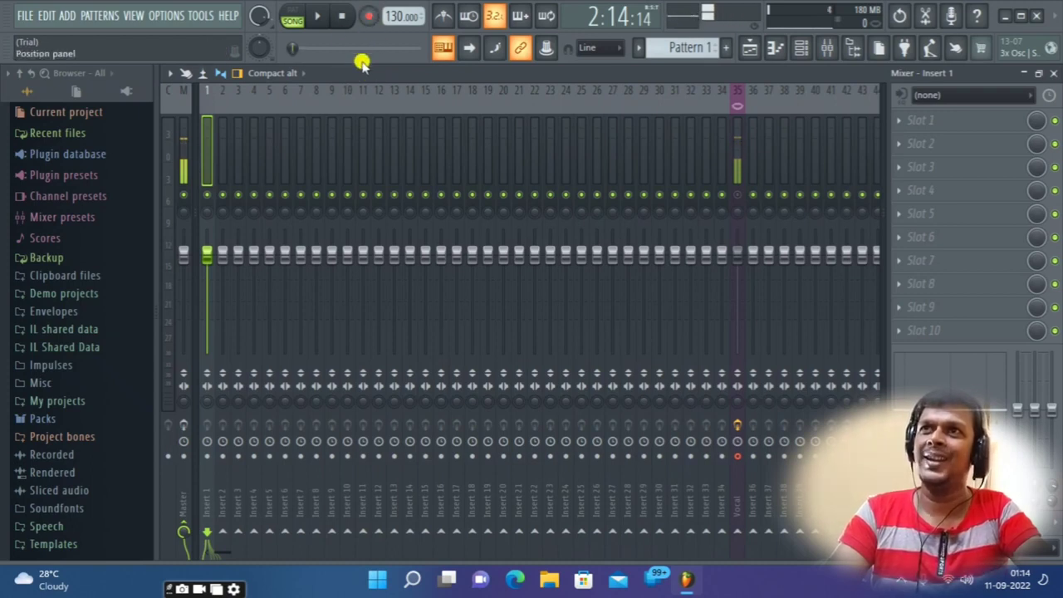
{"action": "left_click", "coordinate": [368, 18]}
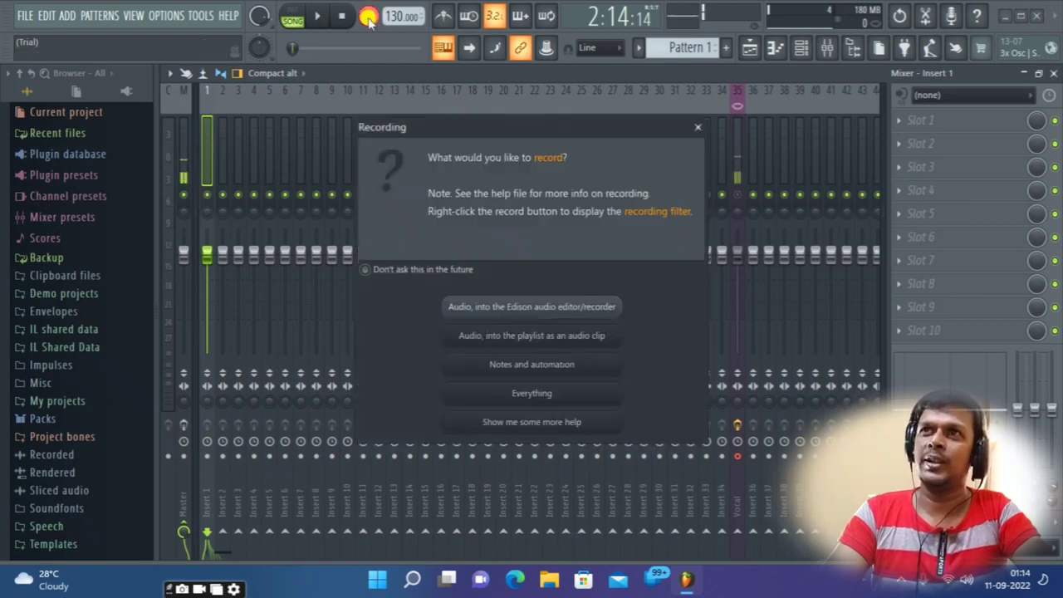
{"action": "left_click", "coordinate": [700, 129]}
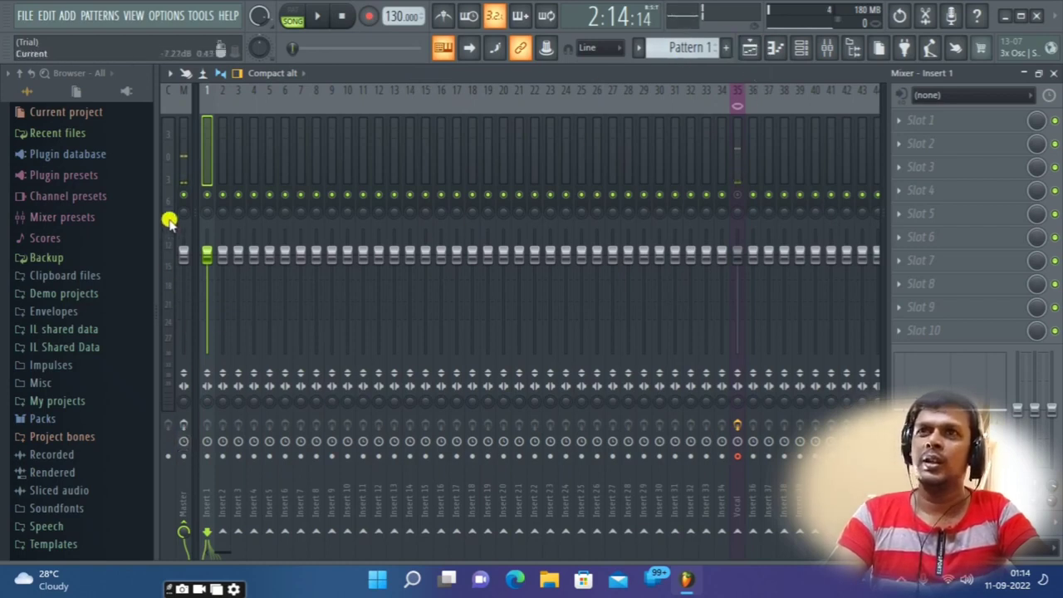
Step: Play the playlist arrangement with the Vocal playlist track muted and only Track 2 enabled, and pause it after listening
{"action": "left_click", "coordinate": [185, 174]}
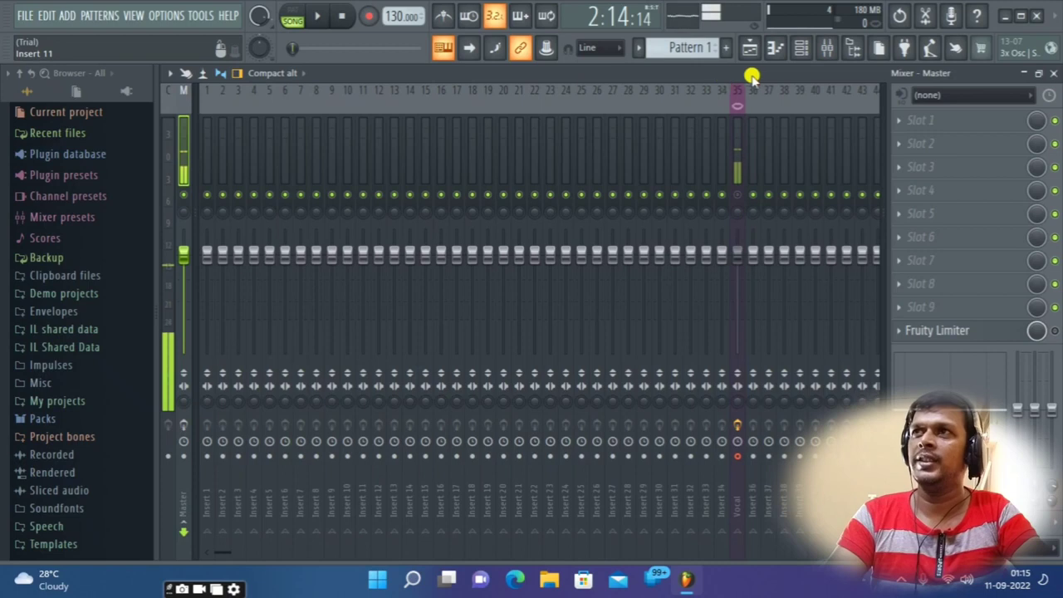
{"action": "left_click", "coordinate": [749, 50]}
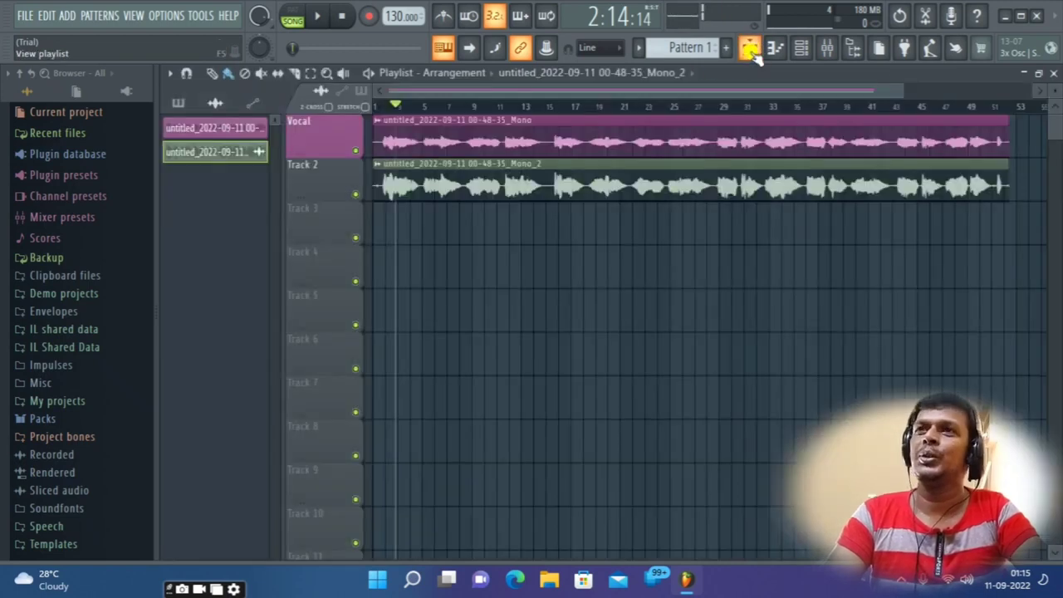
{"action": "left_click", "coordinate": [370, 73]}
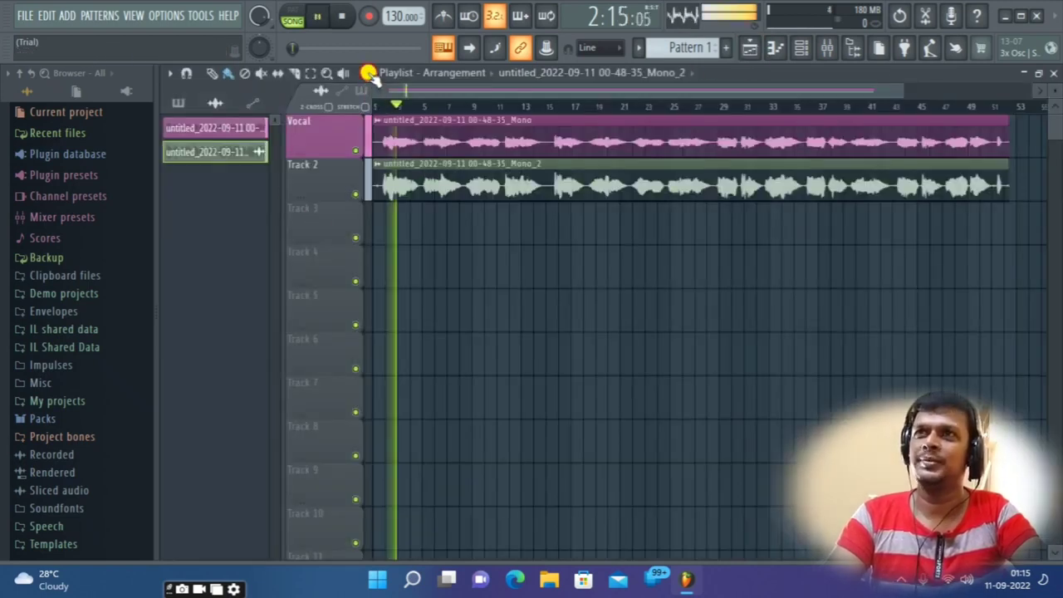
{"action": "right_click", "coordinate": [356, 150]}
{"action": "left_click", "coordinate": [356, 150]}
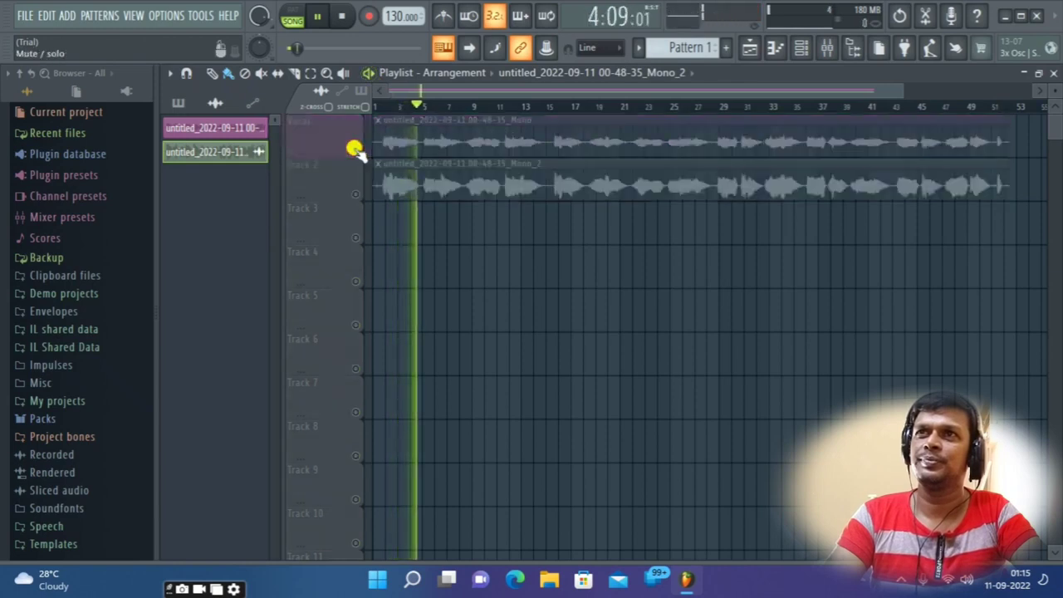
{"action": "left_click", "coordinate": [355, 193]}
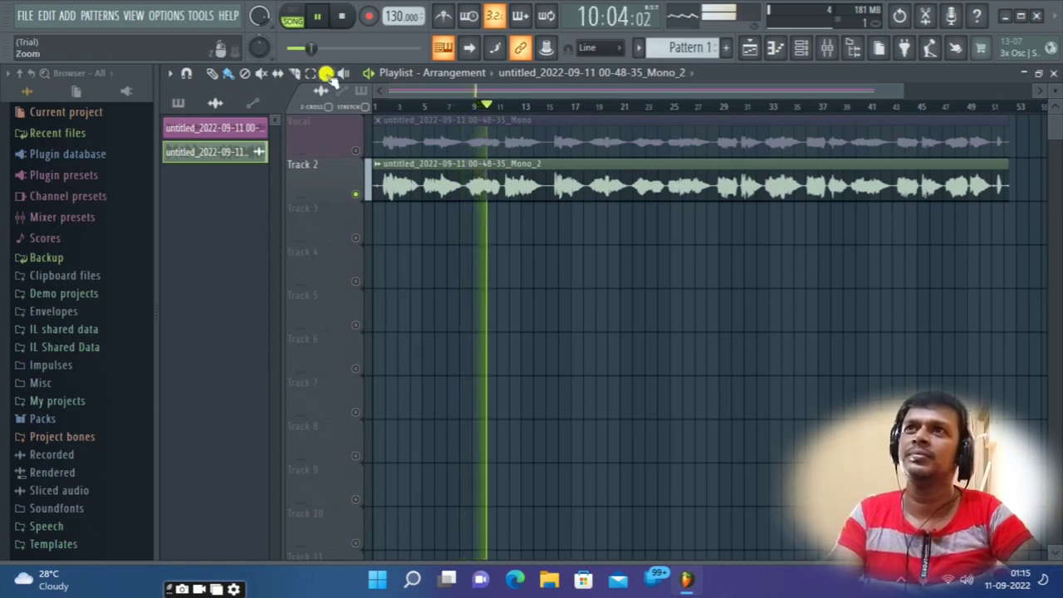
{"action": "left_click", "coordinate": [320, 17]}
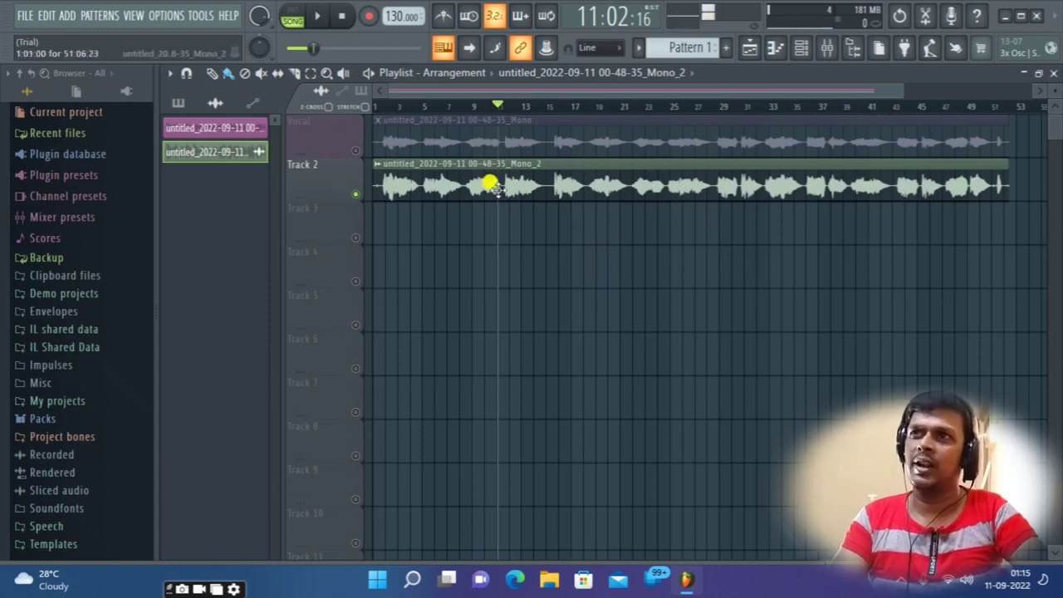
Step: Unmute the Vocal track in the mixer and load Fruity Parametric EQ 2 into its effect slot 4
{"action": "left_click", "coordinate": [828, 51]}
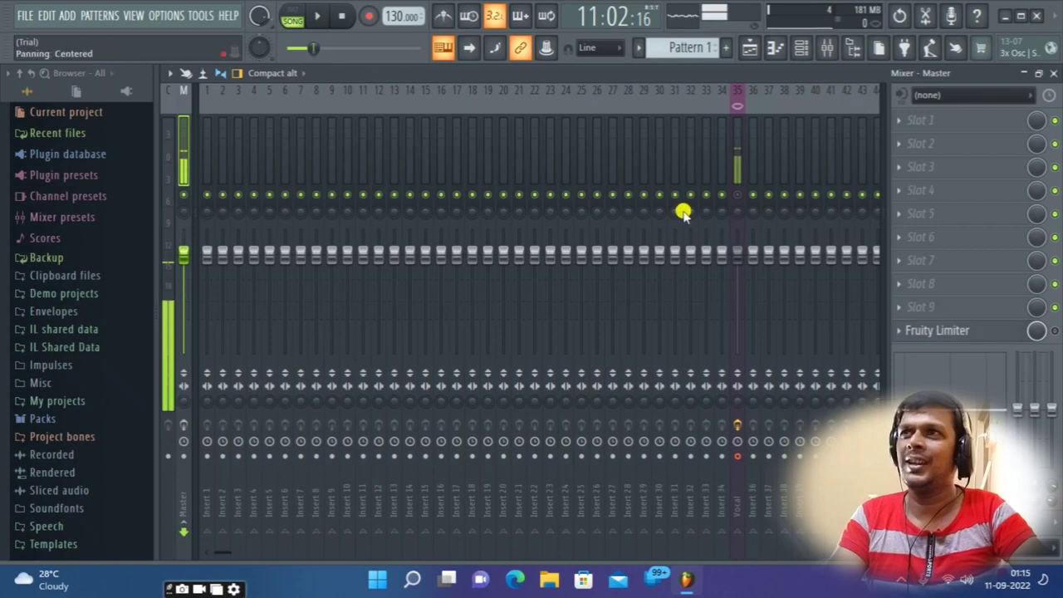
{"action": "left_click", "coordinate": [737, 195]}
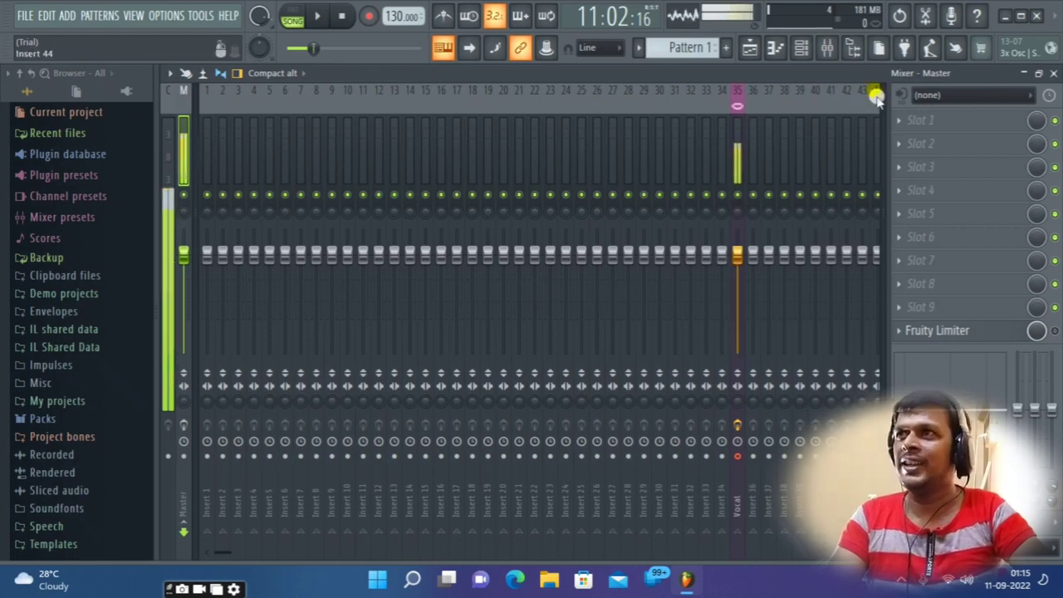
{"action": "left_click", "coordinate": [738, 97]}
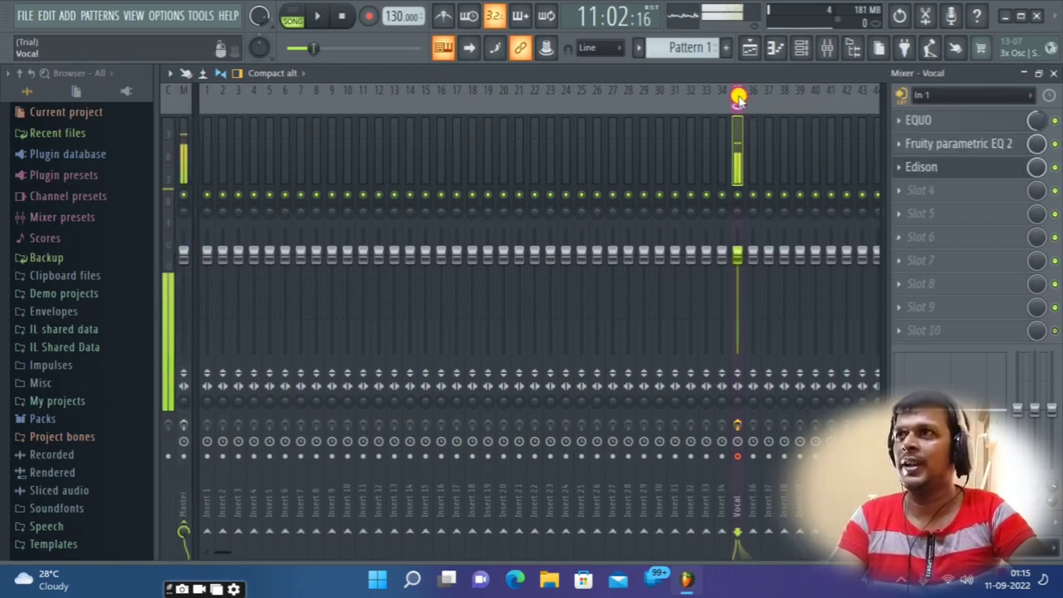
{"action": "left_click", "coordinate": [909, 191]}
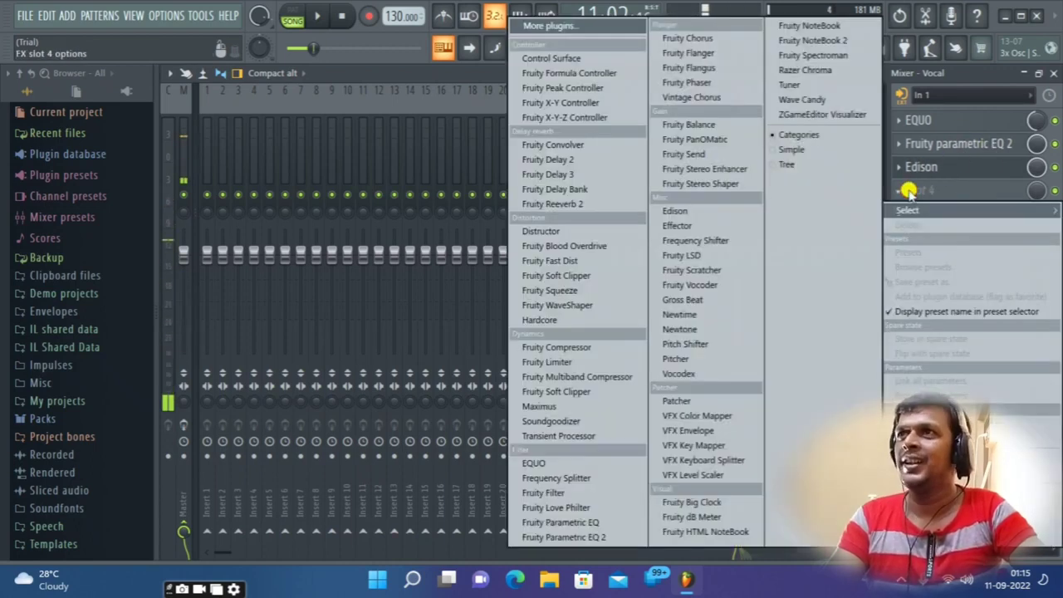
{"action": "left_click", "coordinate": [592, 538]}
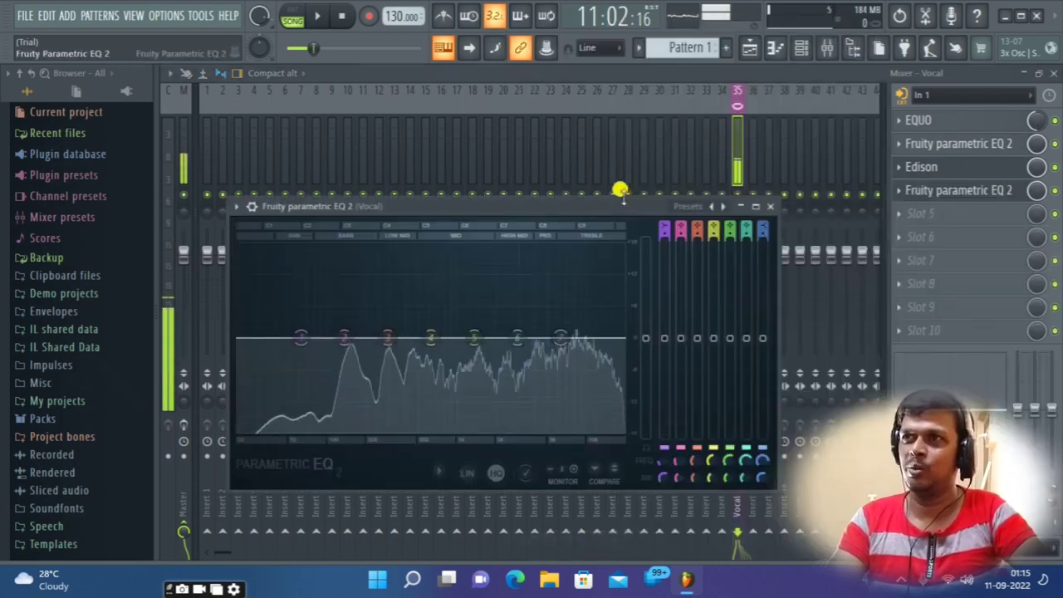
{"action": "left_click_drag", "start_coordinate": [605, 201], "coordinate": [587, 109]}
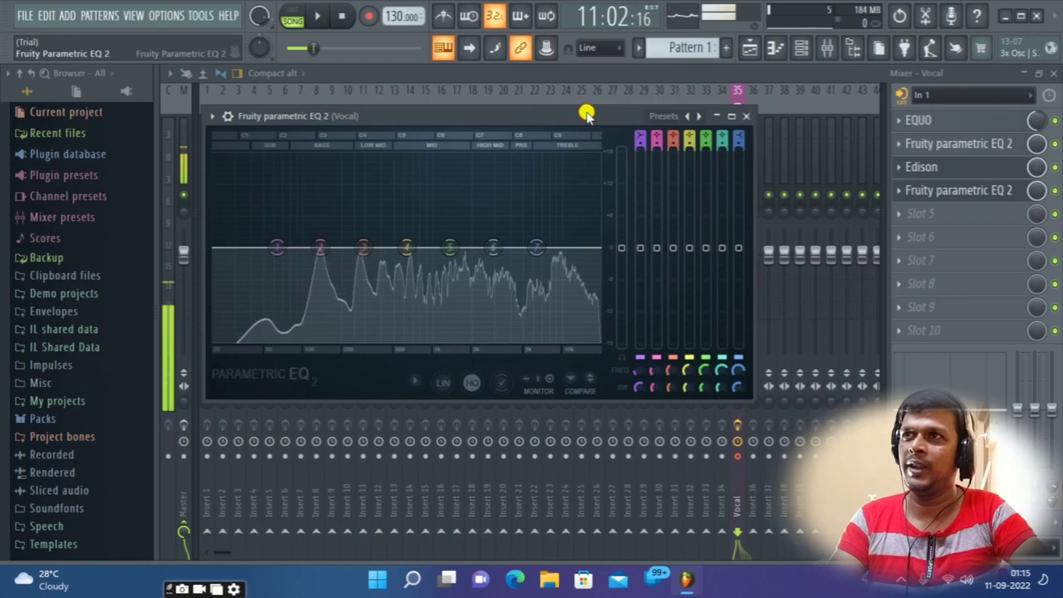
Step: Apply the Vocal Presence preset to the new Fruity Parametric EQ 2 and close its window
{"action": "left_click", "coordinate": [664, 117]}
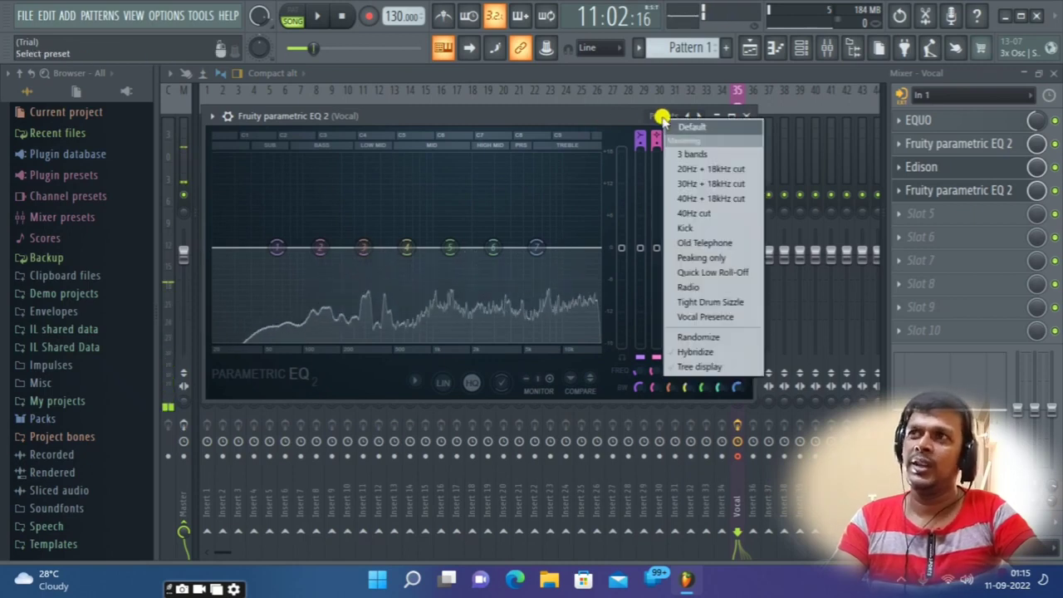
{"action": "left_click", "coordinate": [718, 318]}
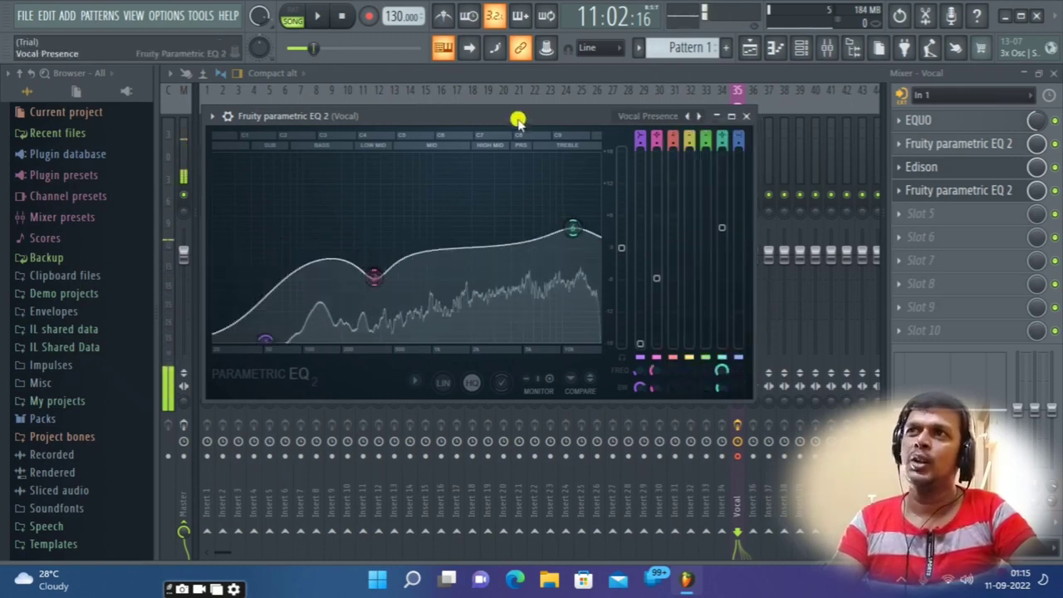
{"action": "left_click_drag", "start_coordinate": [452, 115], "coordinate": [605, 121]}
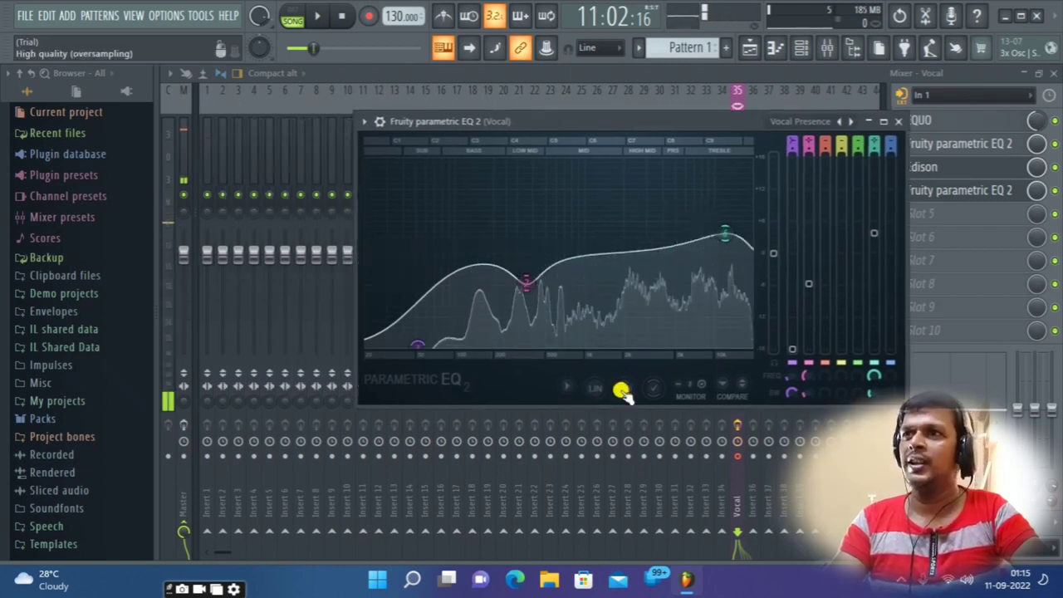
{"action": "left_click", "coordinate": [655, 390]}
{"action": "left_click", "coordinate": [656, 390]}
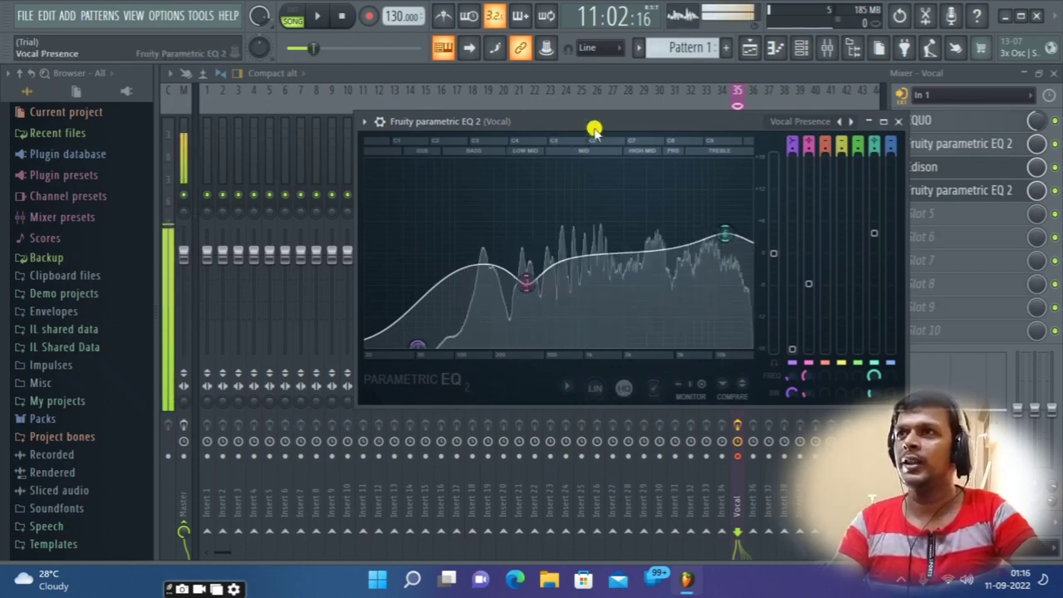
{"action": "left_click", "coordinate": [897, 121]}
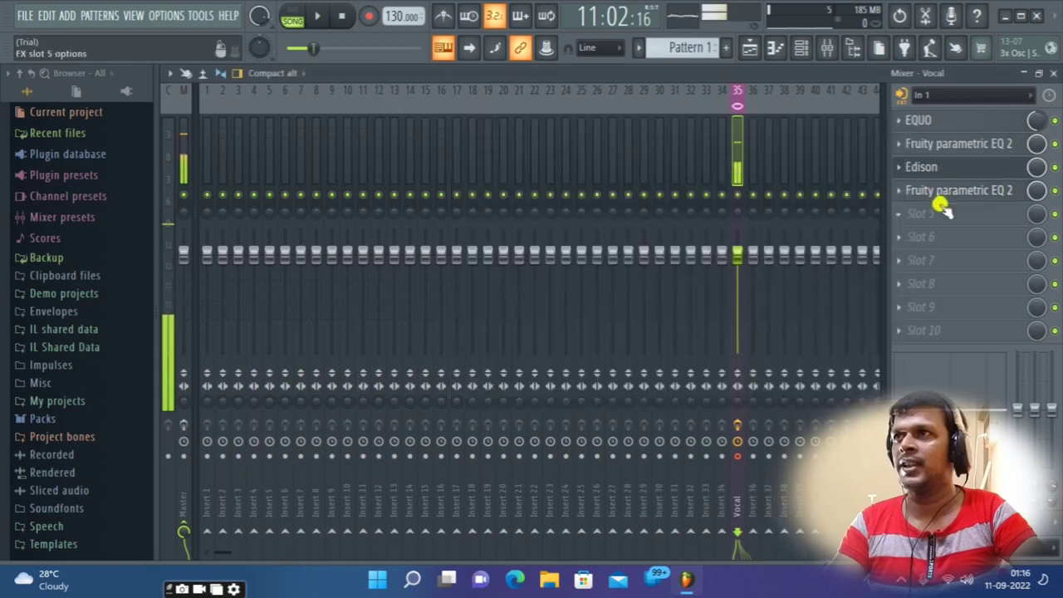
Step: Load Fruity Parametric EQ 2 into effect slot 5 of the Vocal track, with band 1 as a high pass and band 2 at the lowest frequency
{"action": "left_click", "coordinate": [902, 215]}
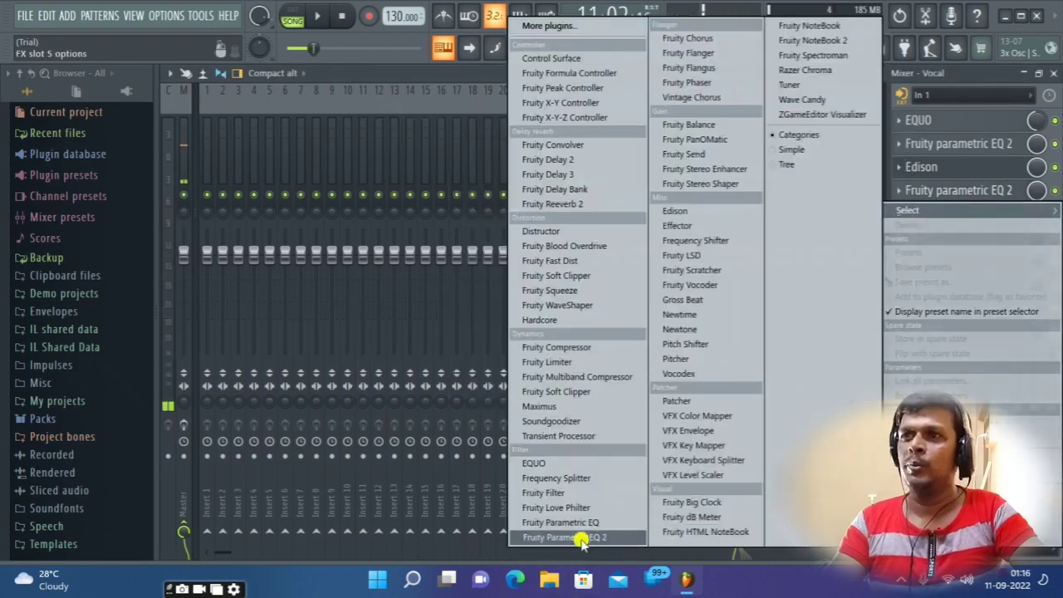
{"action": "left_click", "coordinate": [557, 538]}
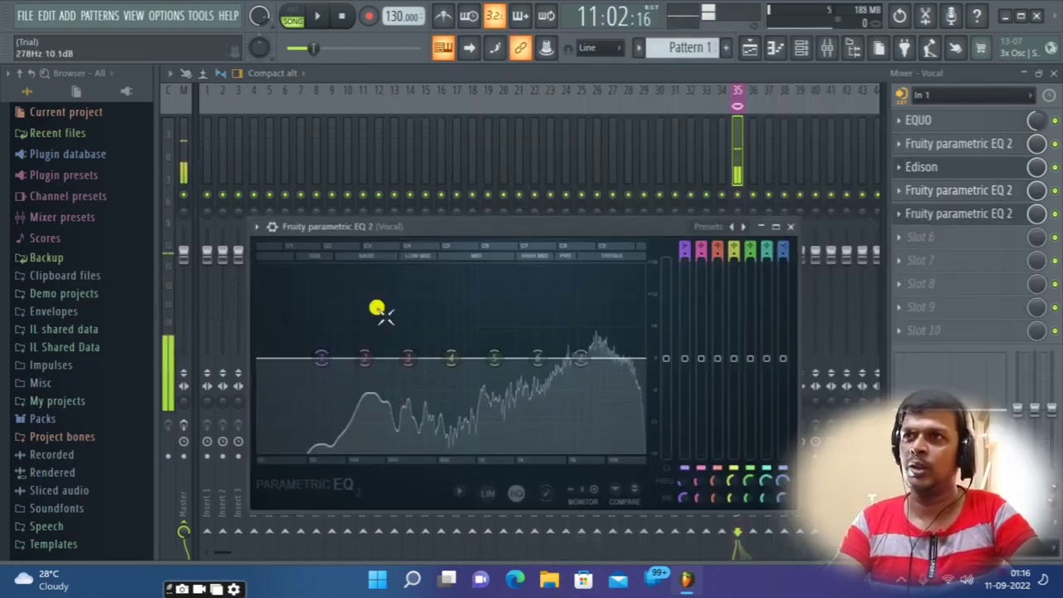
{"action": "right_click", "coordinate": [323, 362]}
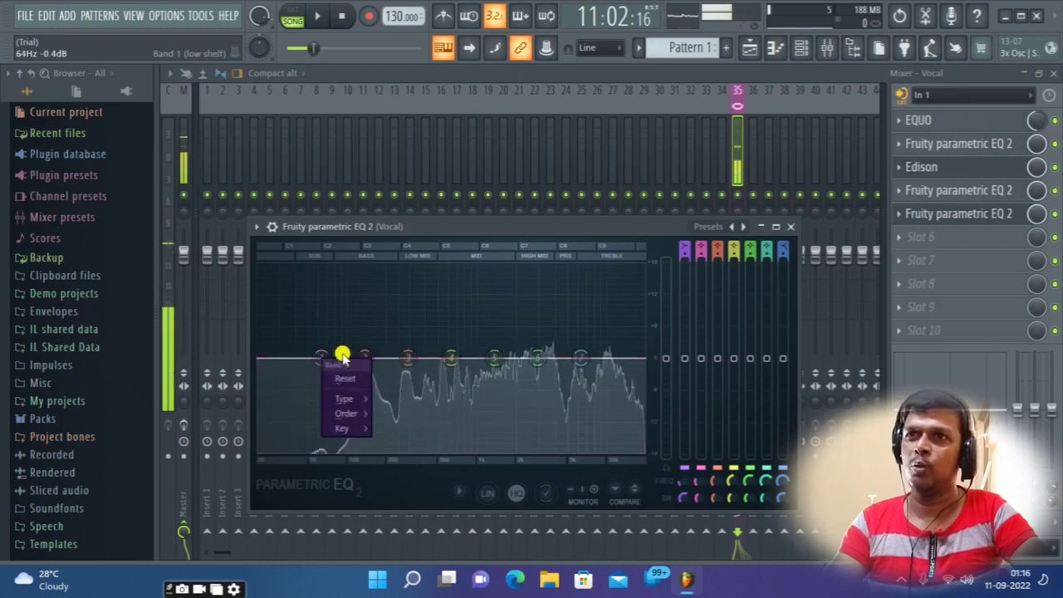
{"action": "mouse_move", "coordinate": [358, 397]}
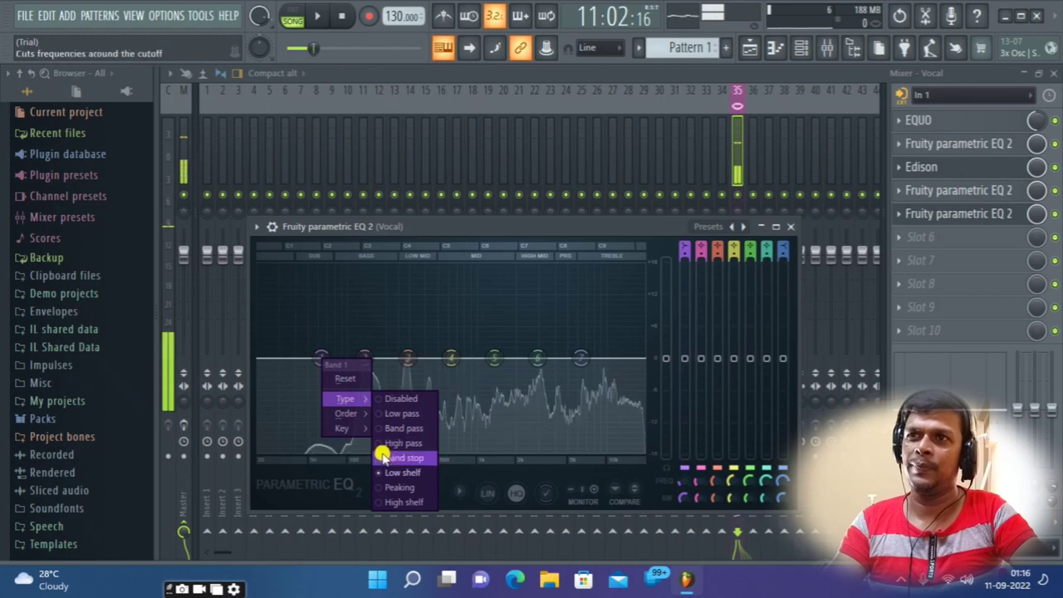
{"action": "left_click", "coordinate": [382, 444]}
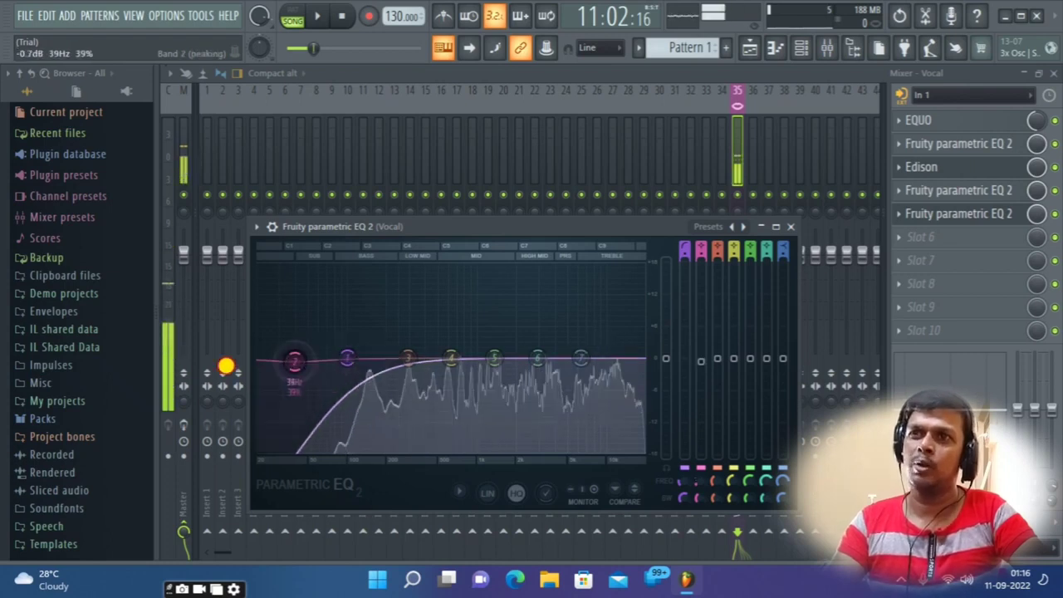
{"action": "left_click_drag", "start_coordinate": [226, 365], "coordinate": [115, 372]}
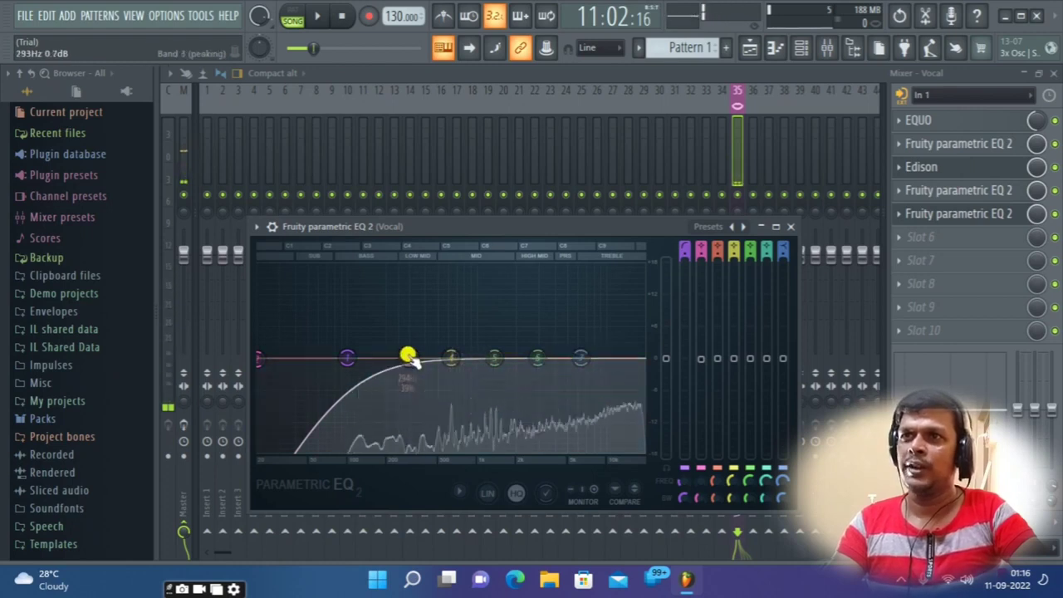
Step: Sweep a full boost on EQ band 3 during playback, narrow it at about 257 Hz, and cut it to about -5.6 dB
{"action": "left_click_drag", "start_coordinate": [408, 355], "coordinate": [404, 75]}
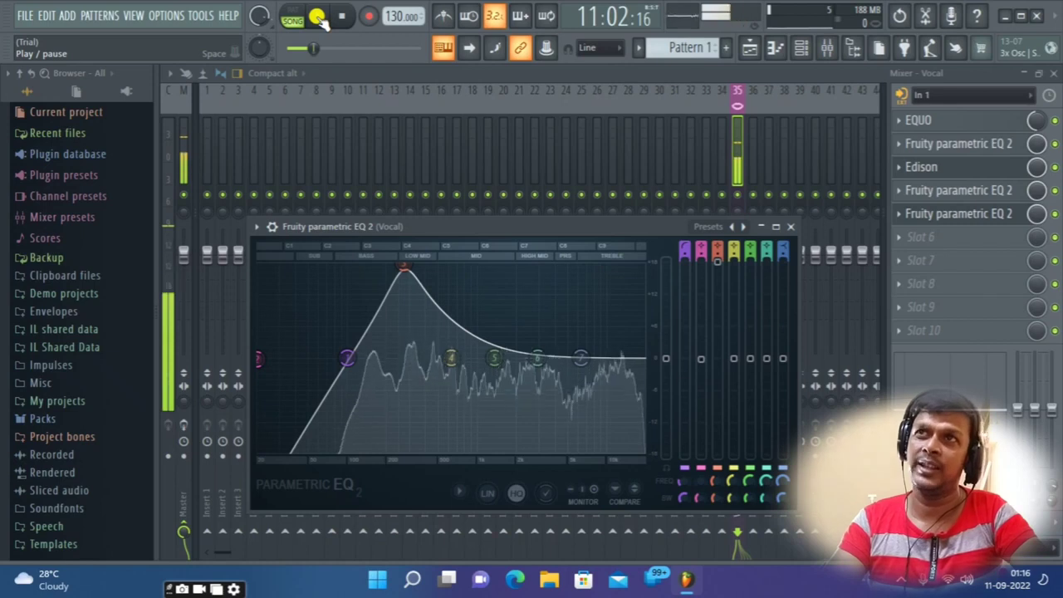
{"action": "mouse_move", "coordinate": [403, 264]}
{"action": "left_mouse_down"}
{"action": "mouse_move", "coordinate": [304, 252]}
{"action": "mouse_move", "coordinate": [398, 233]}
{"action": "mouse_move", "coordinate": [363, 226]}
{"action": "mouse_move", "coordinate": [391, 224]}
{"action": "mouse_move", "coordinate": [401, 264]}
{"action": "left_mouse_up"}
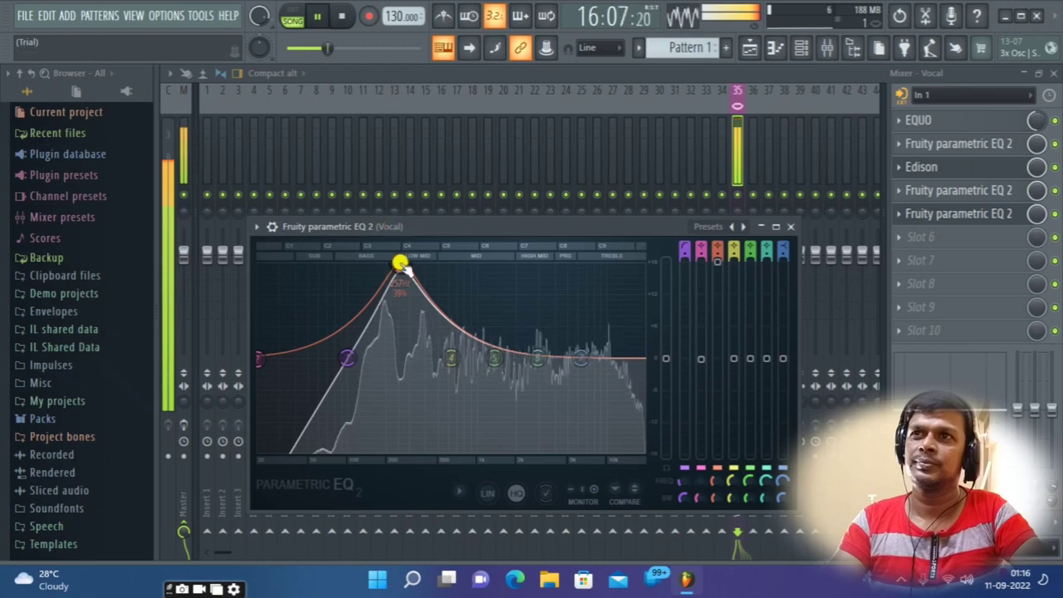
{"action": "scroll", "coordinate": [400, 264], "scroll_direction": "down", "scroll_amount": 5}
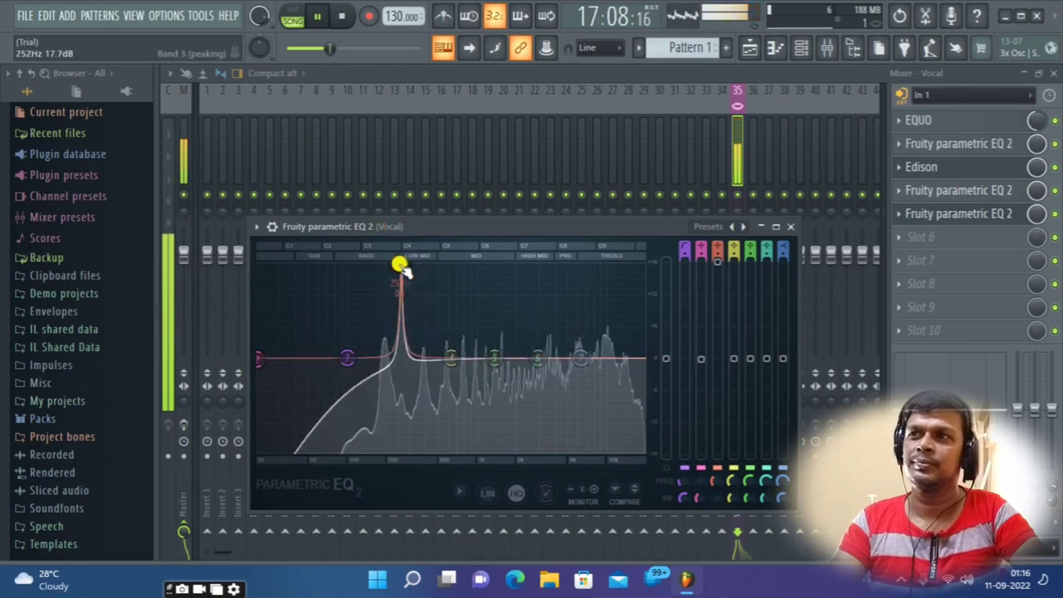
{"action": "left_click_drag", "start_coordinate": [719, 265], "coordinate": [722, 399]}
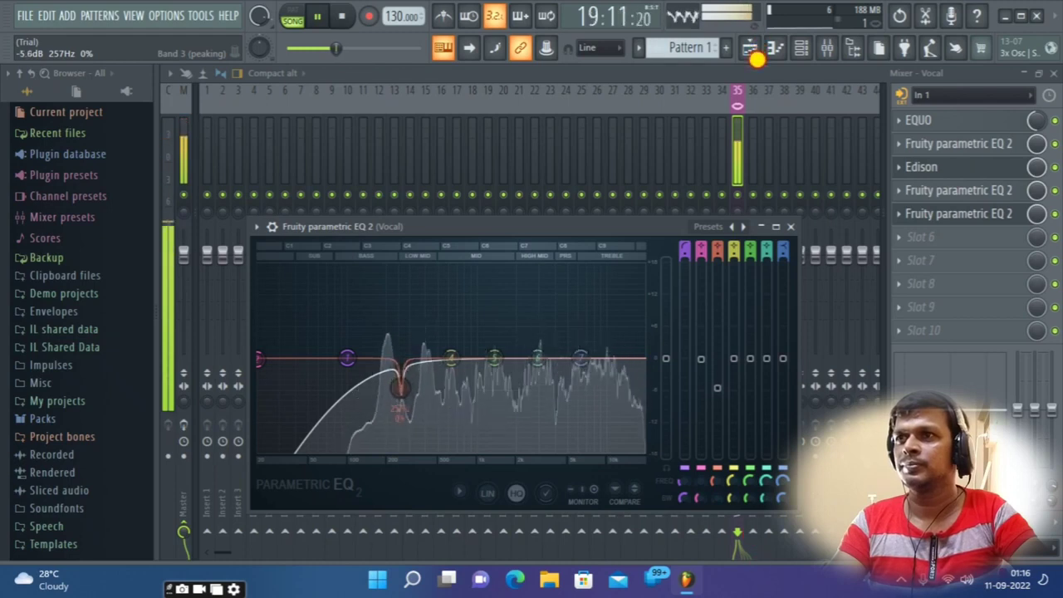
{"action": "left_click", "coordinate": [317, 16]}
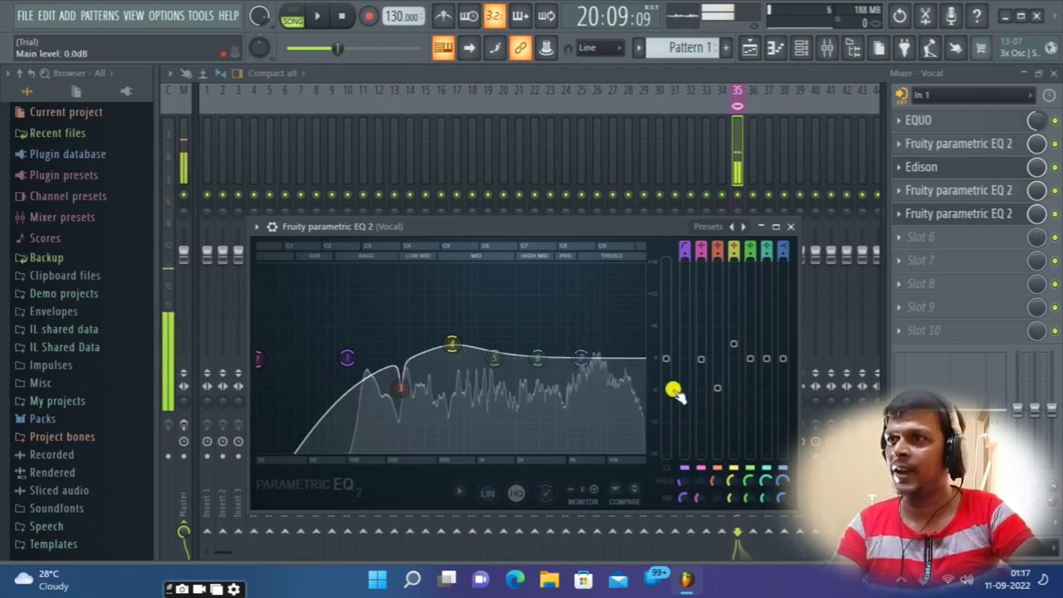
Step: Sweep a full boost on EQ band 4 during playback, narrow it at about 875 Hz, and turn it into a cut matching band 3
{"action": "left_click_drag", "start_coordinate": [698, 401], "coordinate": [603, 337]}
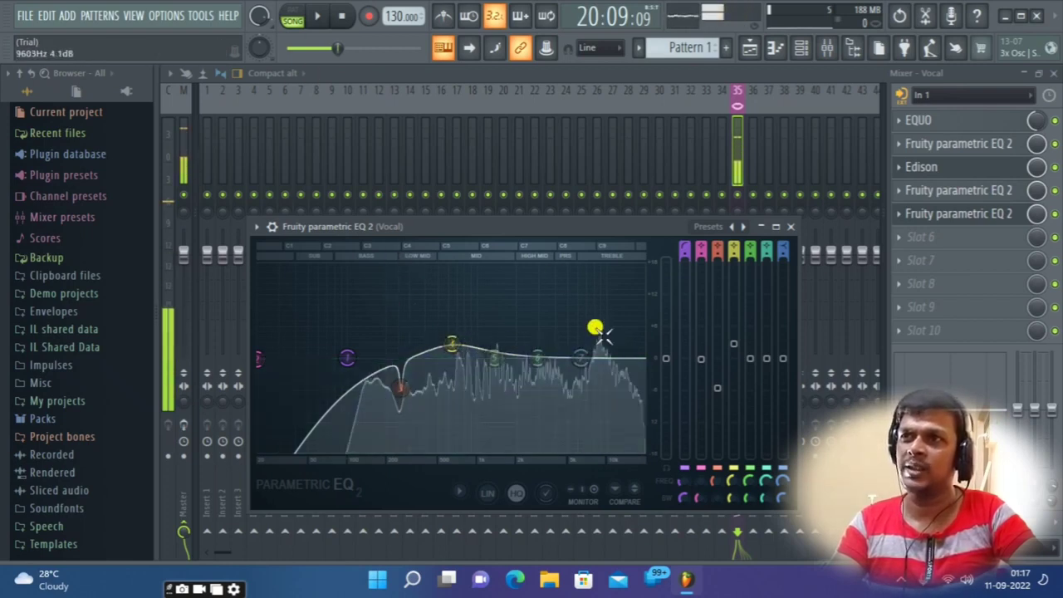
{"action": "left_click", "coordinate": [315, 16]}
{"action": "left_click_drag", "start_coordinate": [447, 343], "coordinate": [482, 97]}
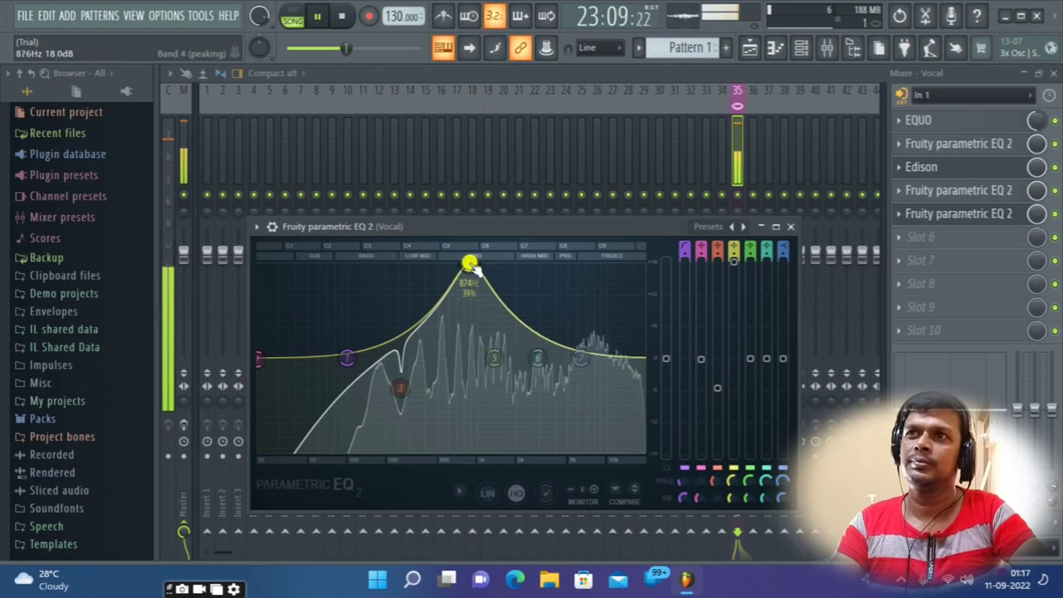
{"action": "scroll", "coordinate": [470, 268], "scroll_direction": "down", "scroll_amount": 10}
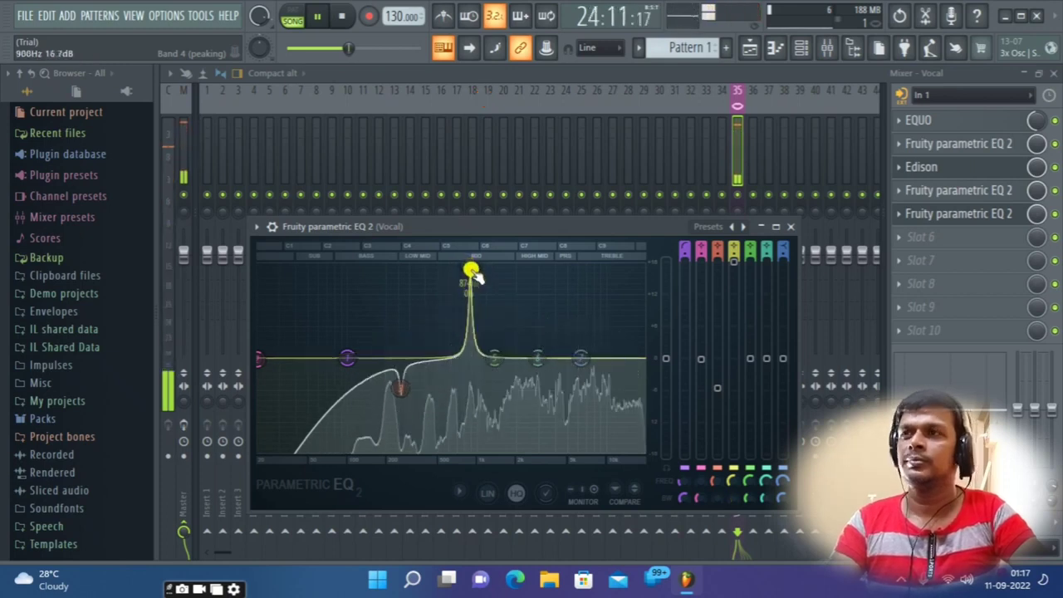
{"action": "left_click_drag", "start_coordinate": [734, 266], "coordinate": [735, 386]}
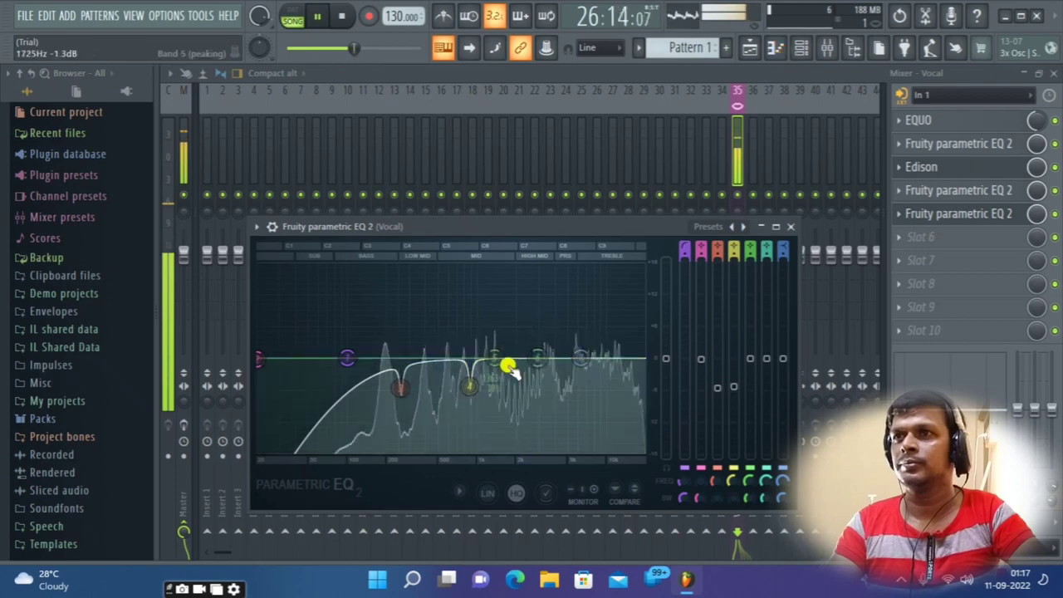
Step: Sweep a full boost on EQ band 5, narrow it at about 2 kHz, and turn it into a cut matching band 4
{"action": "left_click_drag", "start_coordinate": [492, 357], "coordinate": [521, 265]}
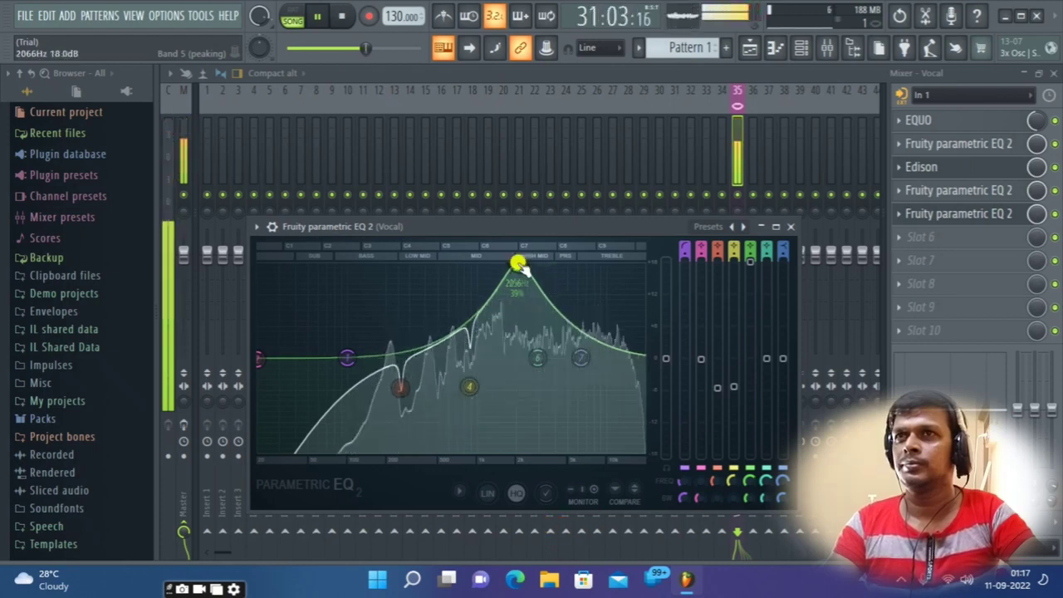
{"action": "scroll", "coordinate": [520, 267], "scroll_direction": "down", "scroll_amount": 5}
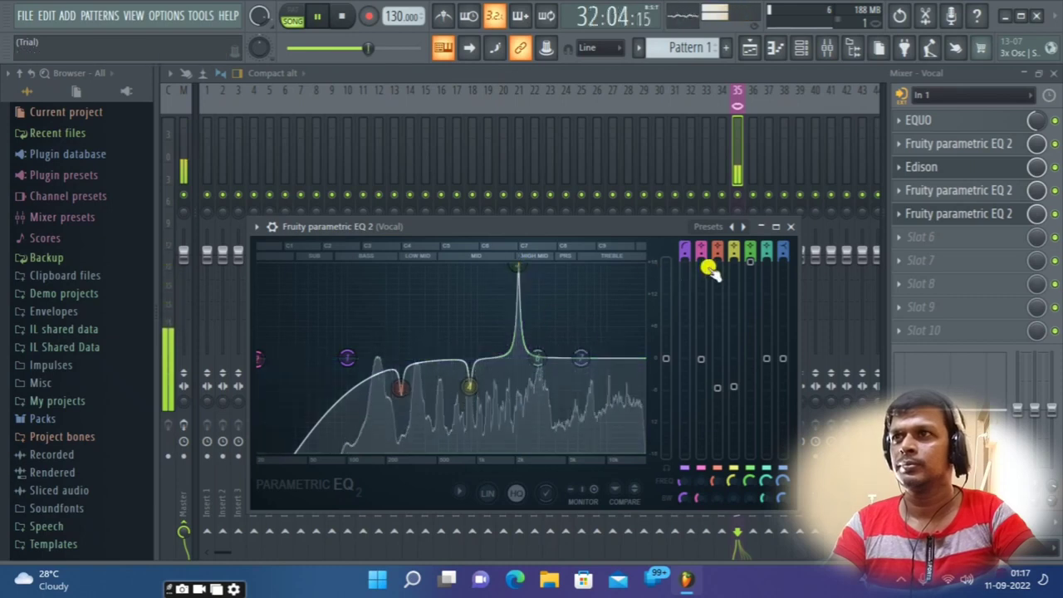
{"action": "left_click_drag", "start_coordinate": [752, 267], "coordinate": [771, 456]}
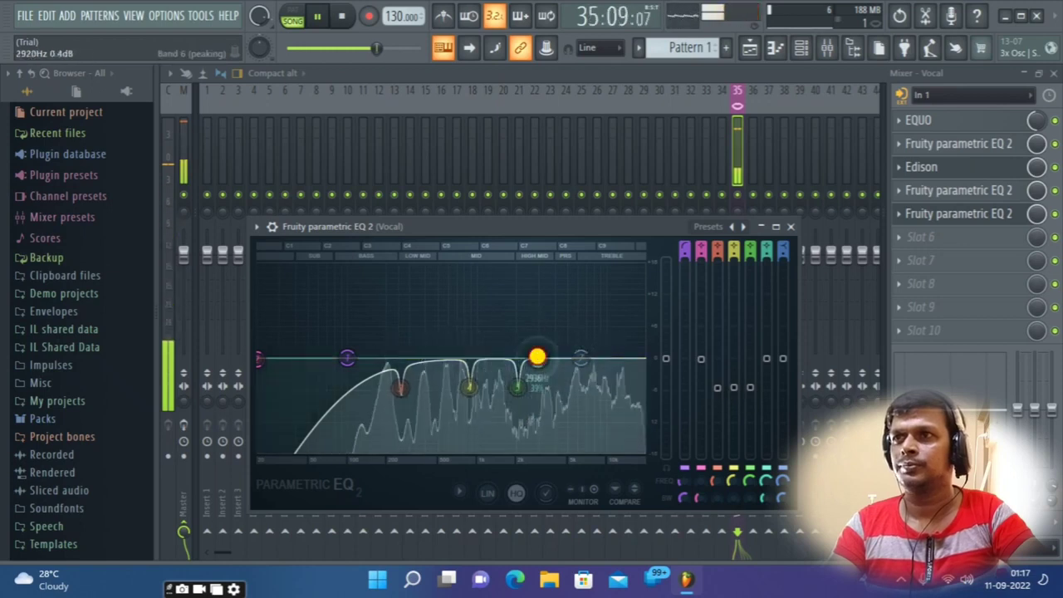
Step: Sweep a full boost on EQ band 6, narrow it at about 4430 Hz, and turn it into a cut matching band 5
{"action": "left_click_drag", "start_coordinate": [537, 357], "coordinate": [595, 130]}
{"action": "left_click_drag", "start_coordinate": [559, 87], "coordinate": [586, 54]}
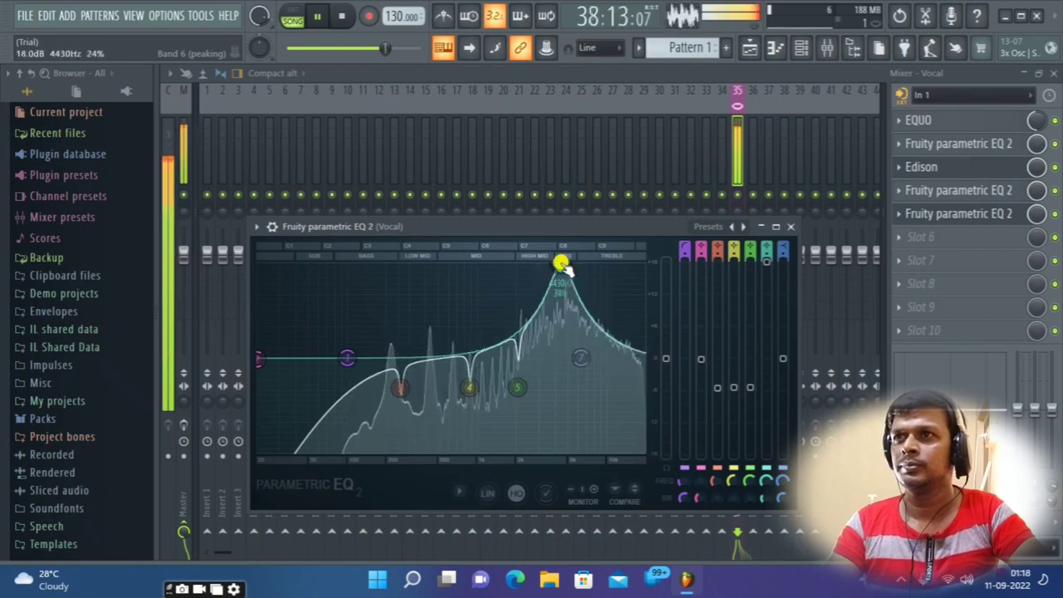
{"action": "scroll", "coordinate": [562, 265], "scroll_direction": "down", "scroll_amount": 5}
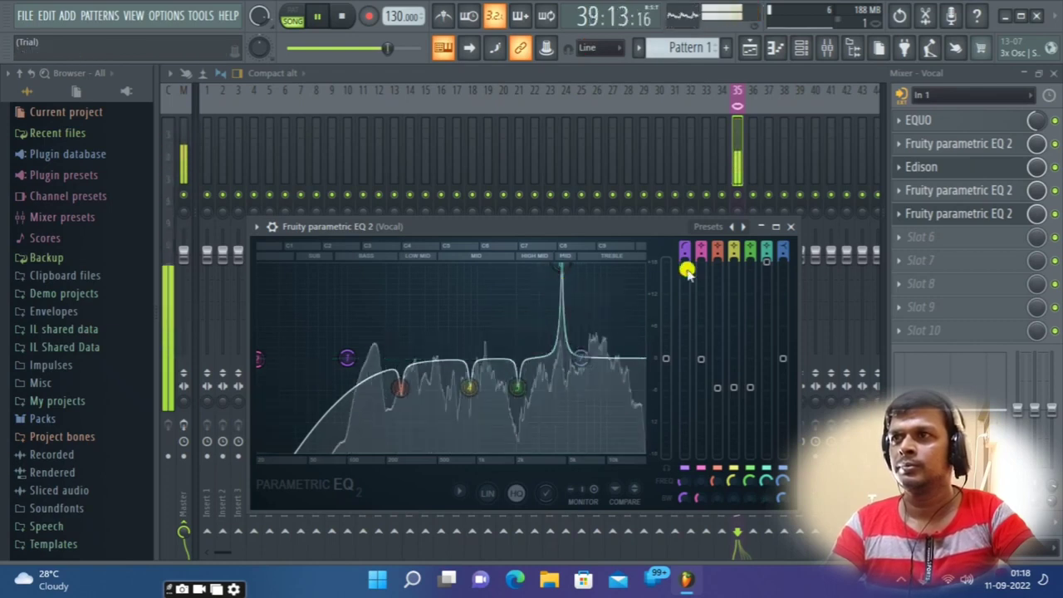
{"action": "left_click_drag", "start_coordinate": [764, 264], "coordinate": [770, 387]}
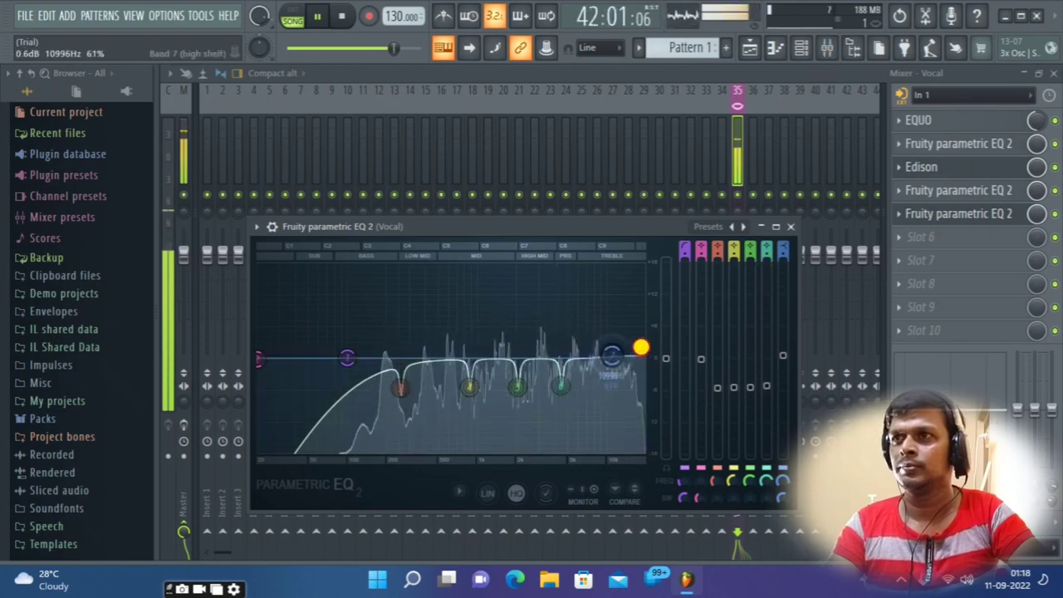
Step: Lower the band 7 high shelf at about 17 kHz to roll off the highest frequencies, and close the equalizer with playback paused
{"action": "left_click_drag", "start_coordinate": [705, 414], "coordinate": [691, 467]}
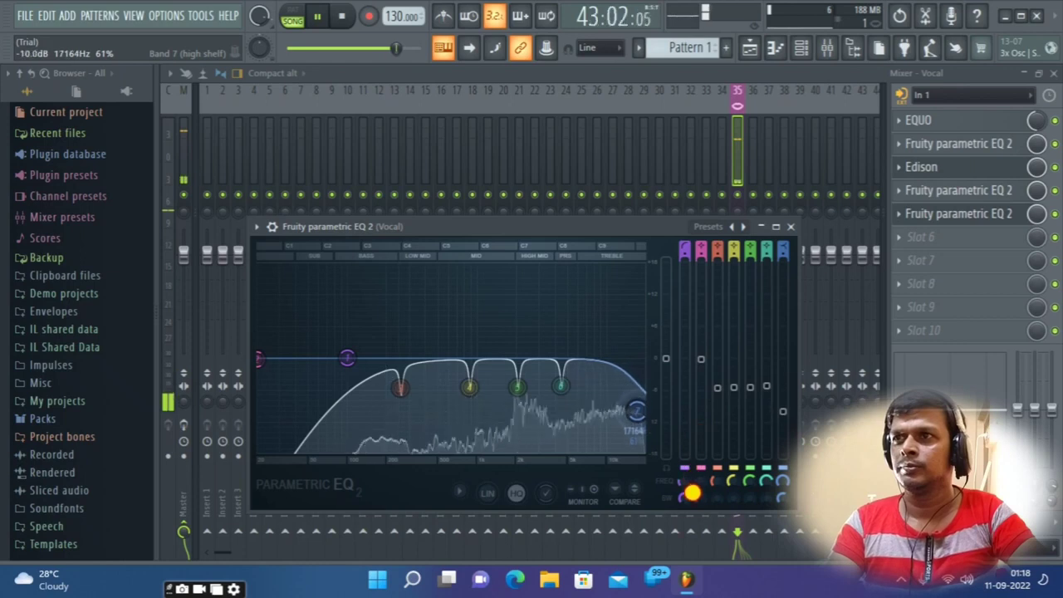
{"action": "left_click_drag", "start_coordinate": [691, 510], "coordinate": [691, 512]}
{"action": "left_click_drag", "start_coordinate": [691, 528], "coordinate": [696, 556]}
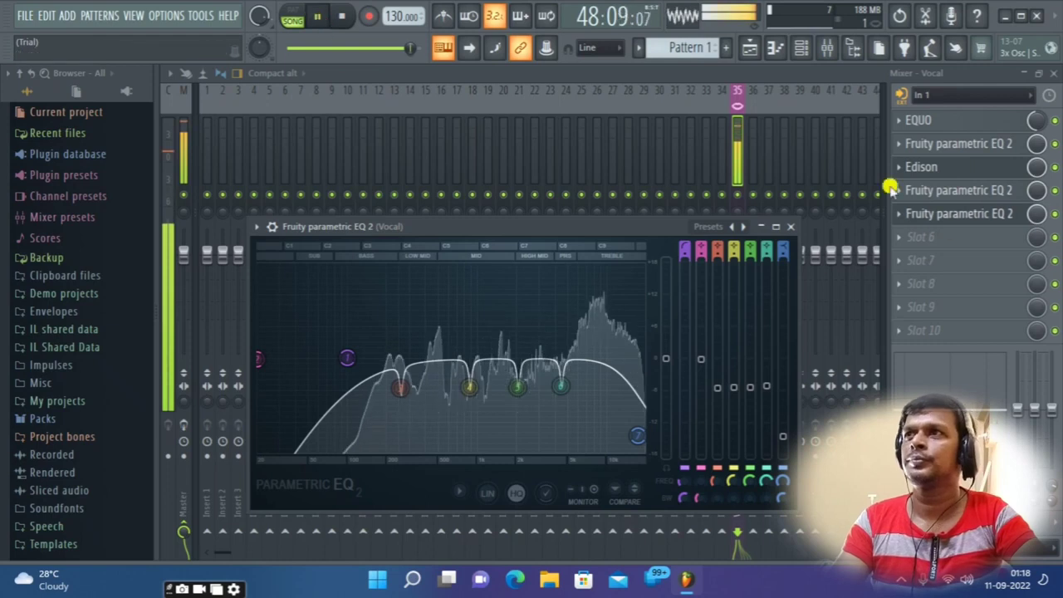
{"action": "left_click", "coordinate": [791, 225]}
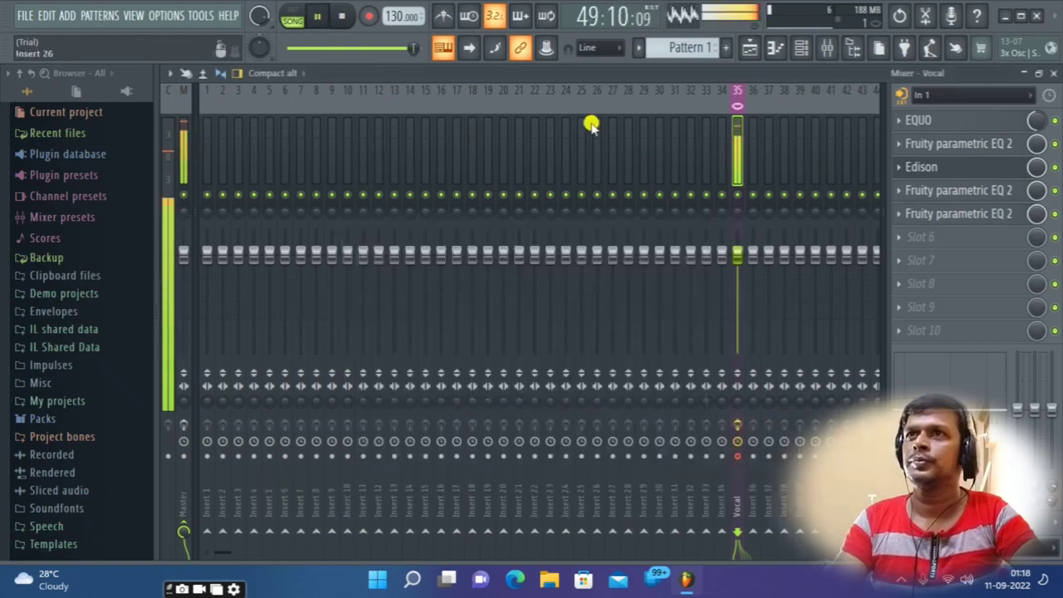
{"action": "left_click", "coordinate": [316, 16]}
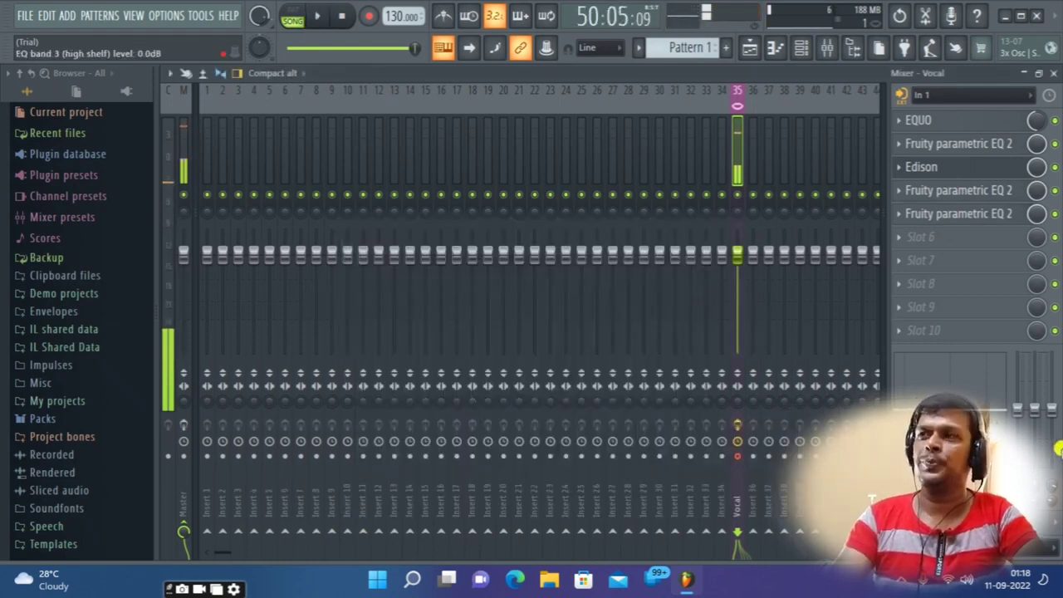
Step: Load Fruity Limiter into effect slot 6 of the Vocal track and play a short part of the arrangement through it
{"action": "left_click", "coordinate": [903, 237]}
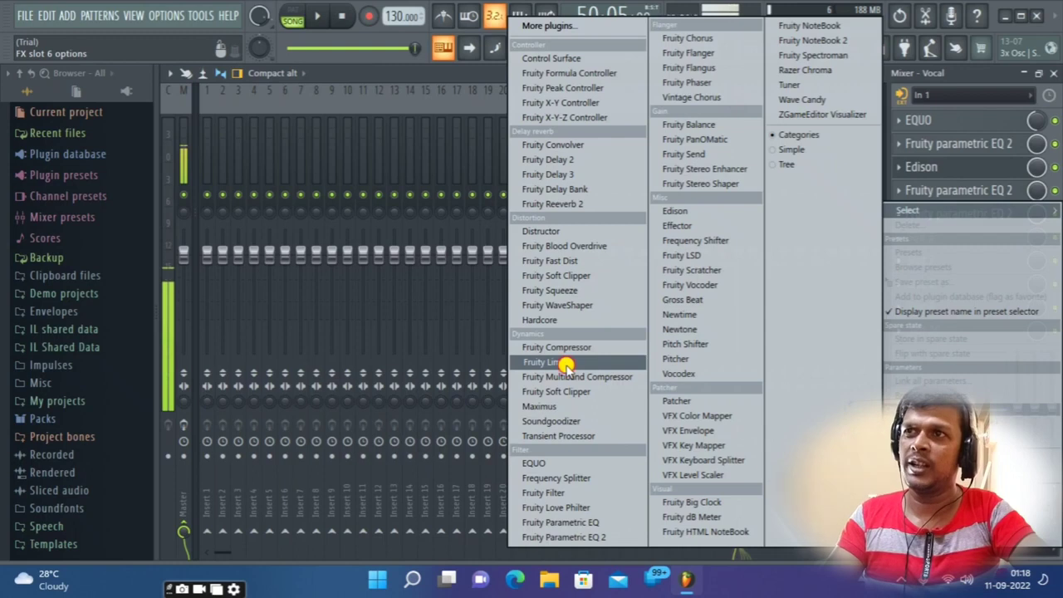
{"action": "left_click", "coordinate": [565, 364]}
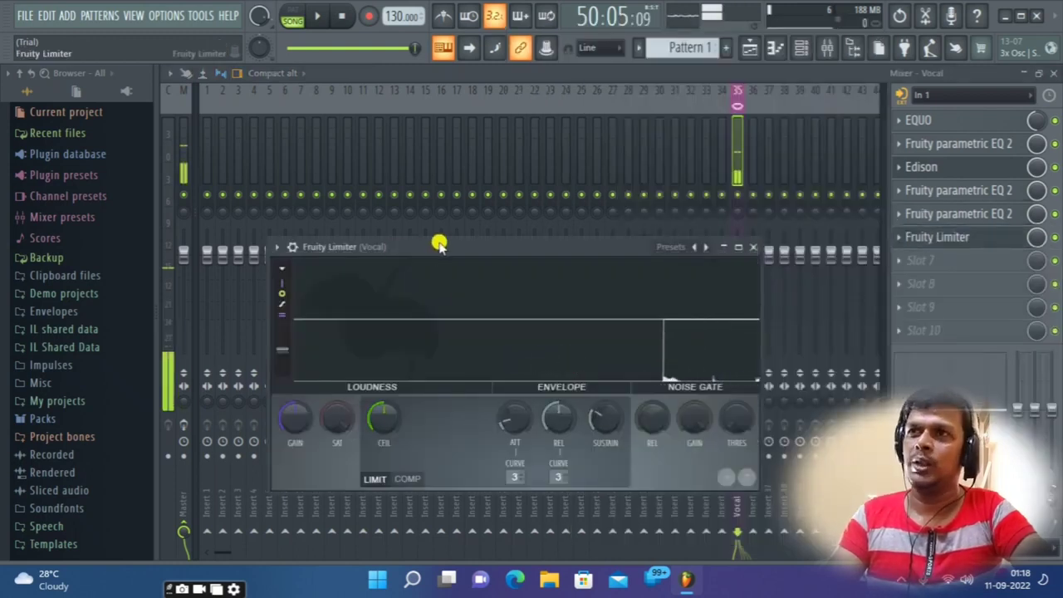
{"action": "left_click", "coordinate": [315, 18]}
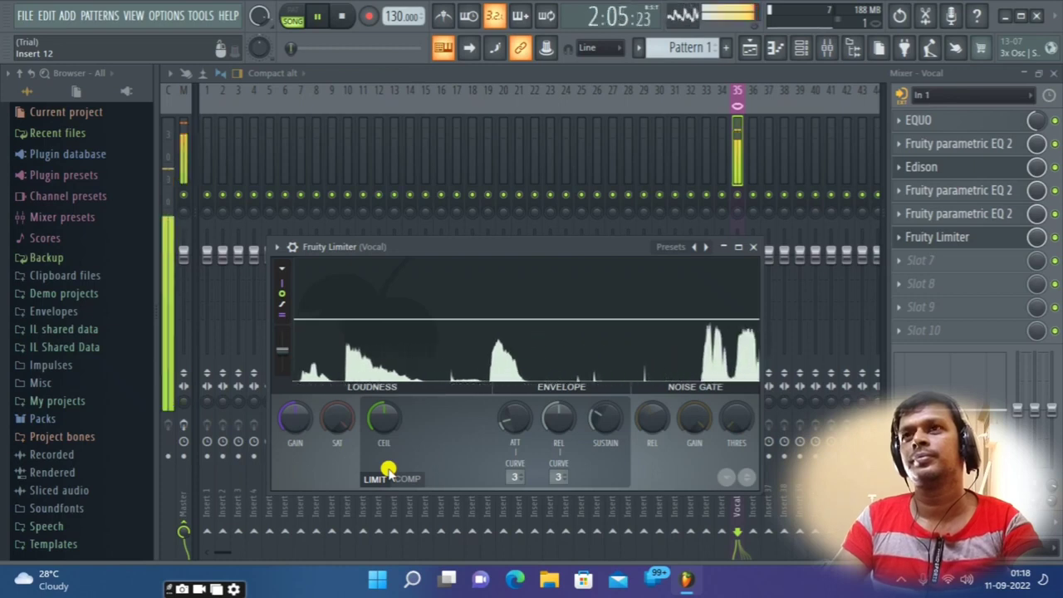
{"action": "left_click", "coordinate": [319, 18]}
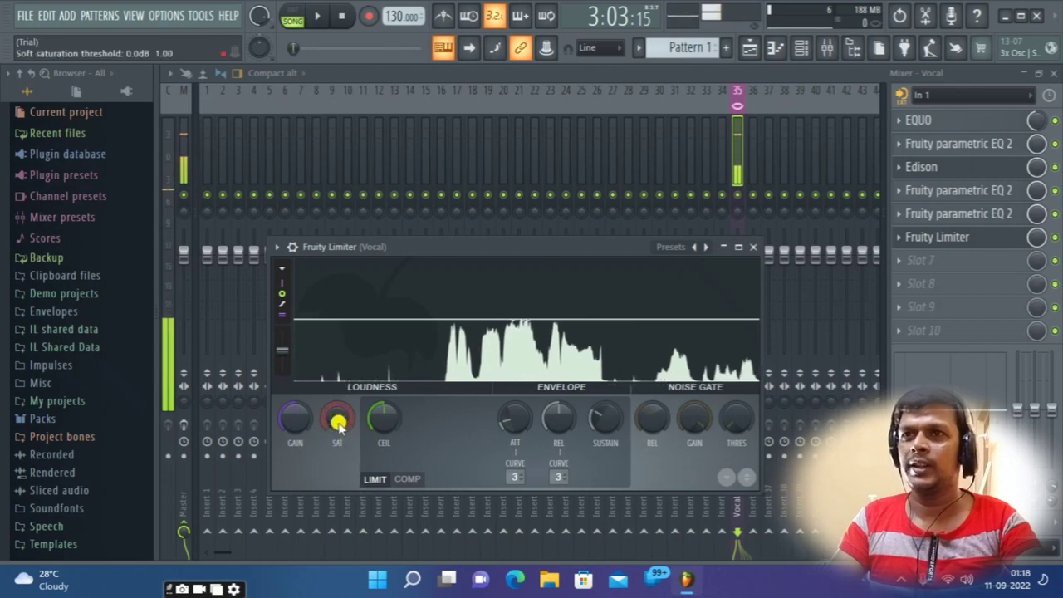
Step: Adjust Fruity Limiter's loudness with a soft saturation threshold of about -3.9 dB, slightly more gain and a limiter ceiling of about -5.8 dB
{"action": "left_click_drag", "start_coordinate": [342, 421], "coordinate": [399, 463]}
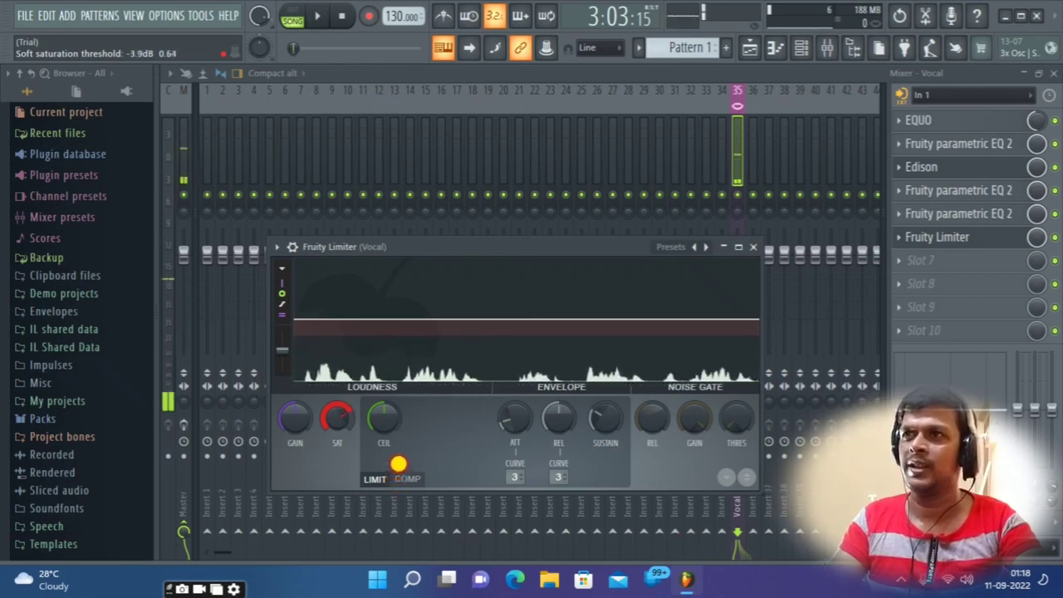
{"action": "mouse_move", "coordinate": [294, 418]}
{"action": "left_mouse_down"}
{"action": "mouse_move", "coordinate": [305, 449]}
{"action": "mouse_move", "coordinate": [305, 433]}
{"action": "left_mouse_up"}
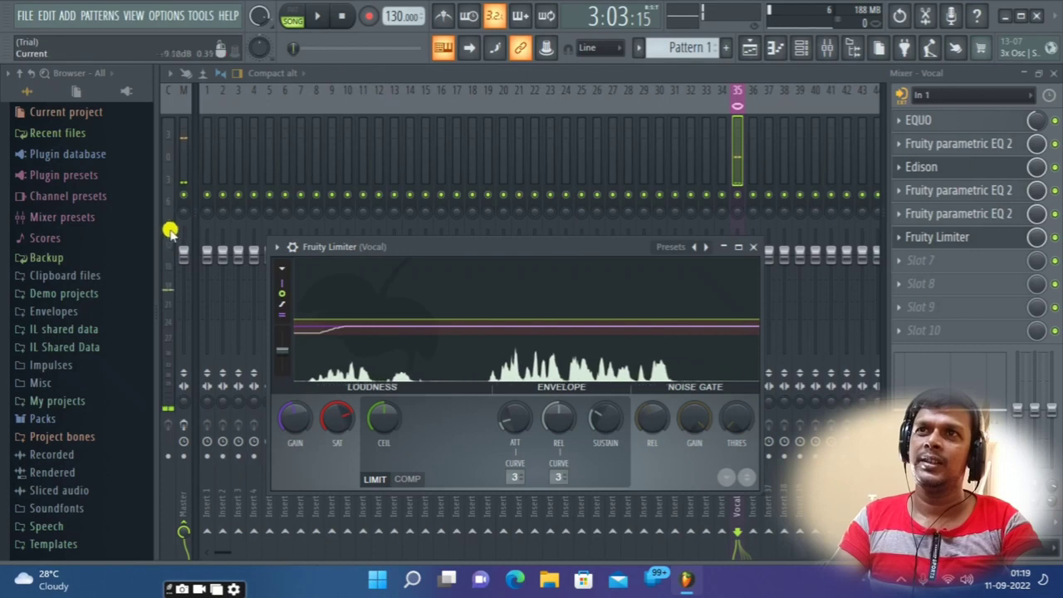
{"action": "left_click_drag", "start_coordinate": [293, 421], "coordinate": [302, 379]}
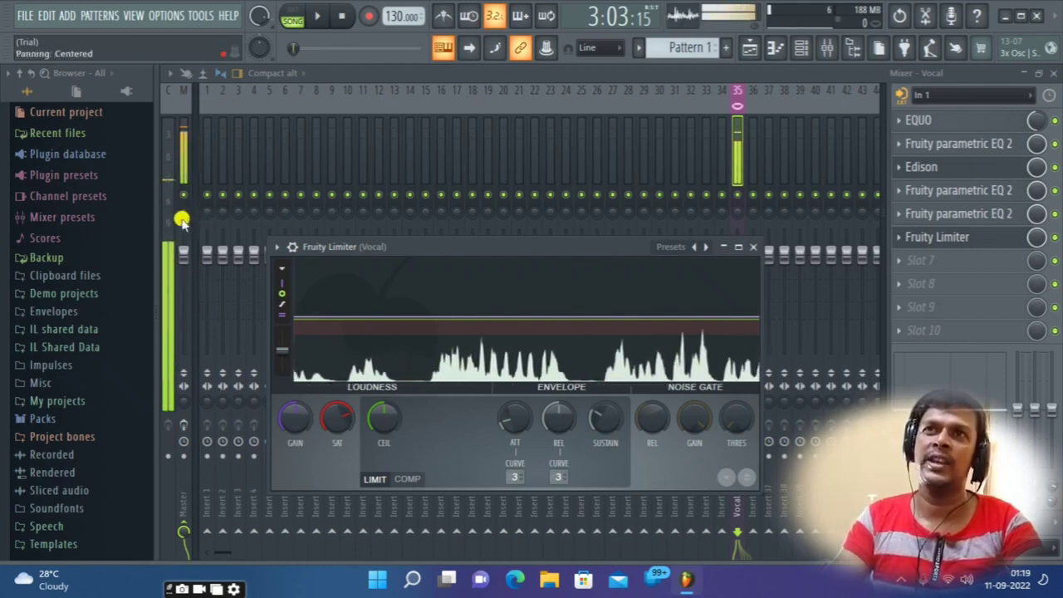
{"action": "left_click_drag", "start_coordinate": [382, 418], "coordinate": [401, 462]}
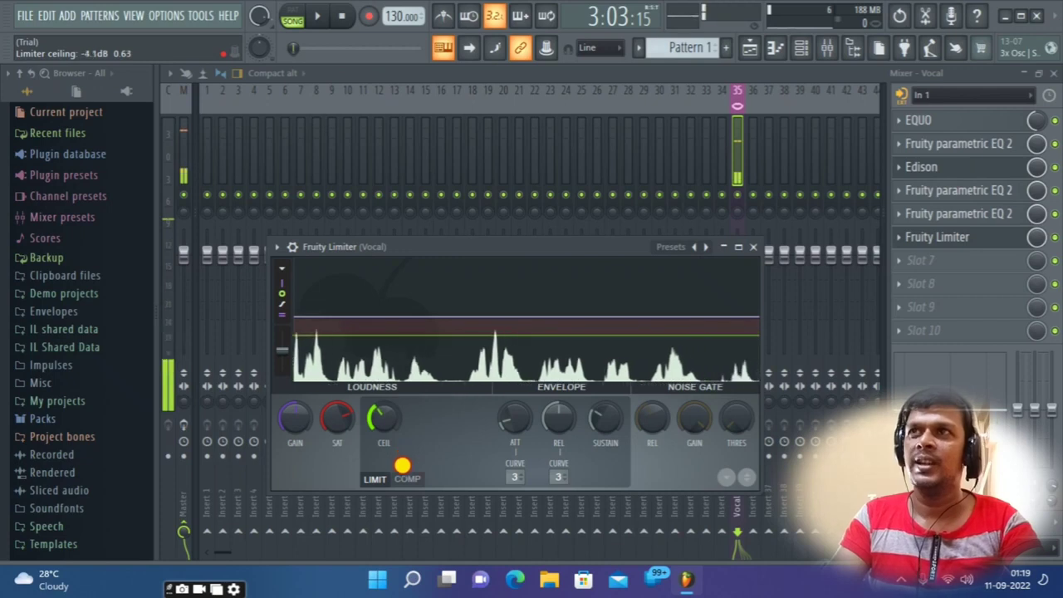
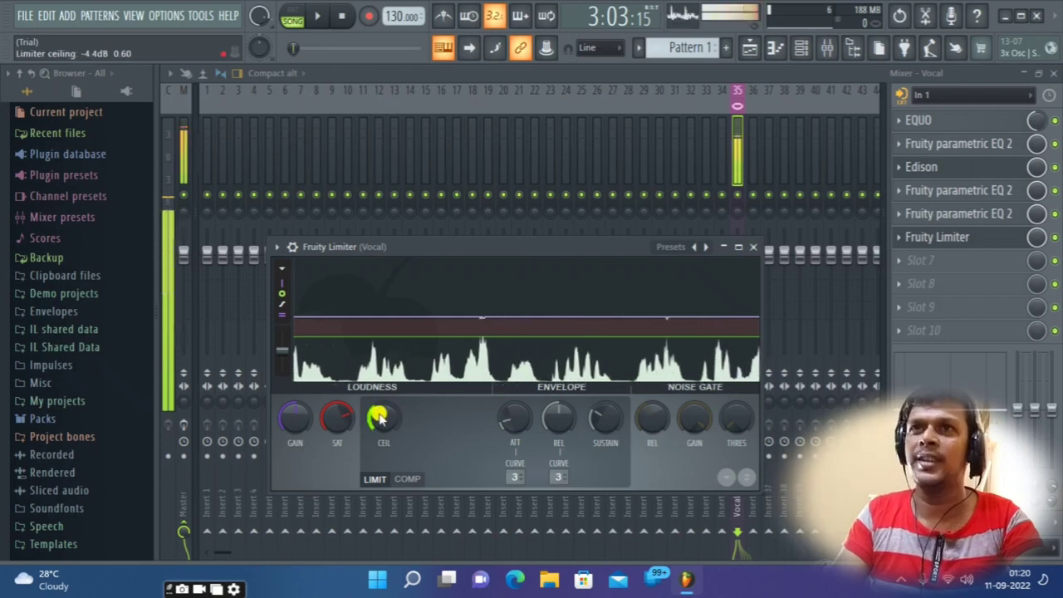
{"action": "left_click_drag", "start_coordinate": [378, 417], "coordinate": [382, 428]}
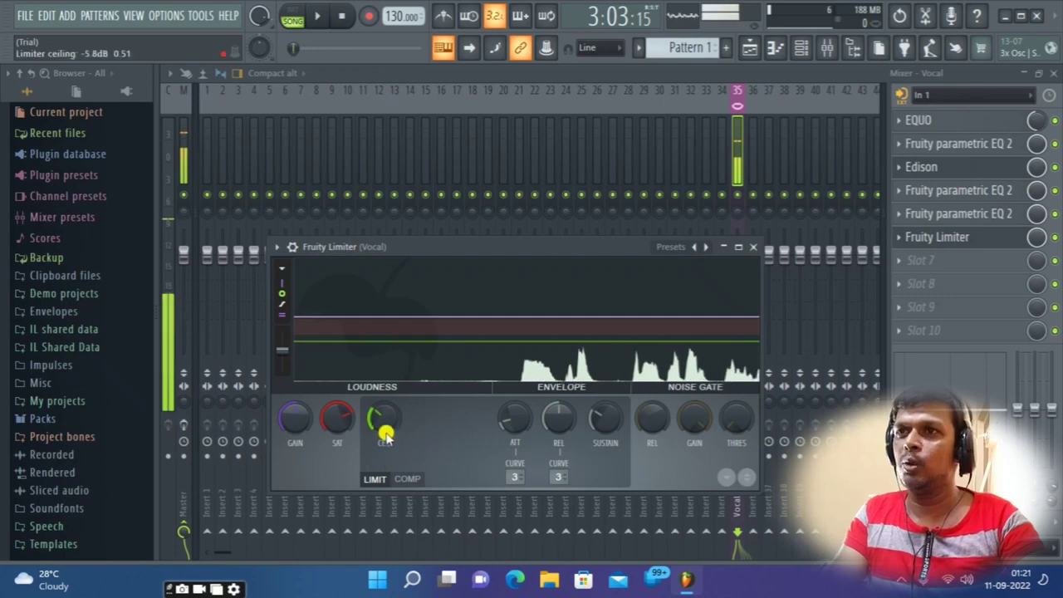
Step: Switch Fruity Limiter to compressor mode and lower the compression threshold well below the vocal's peaks
{"action": "left_click", "coordinate": [407, 479]}
{"action": "left_click_drag", "start_coordinate": [384, 428], "coordinate": [490, 570]}
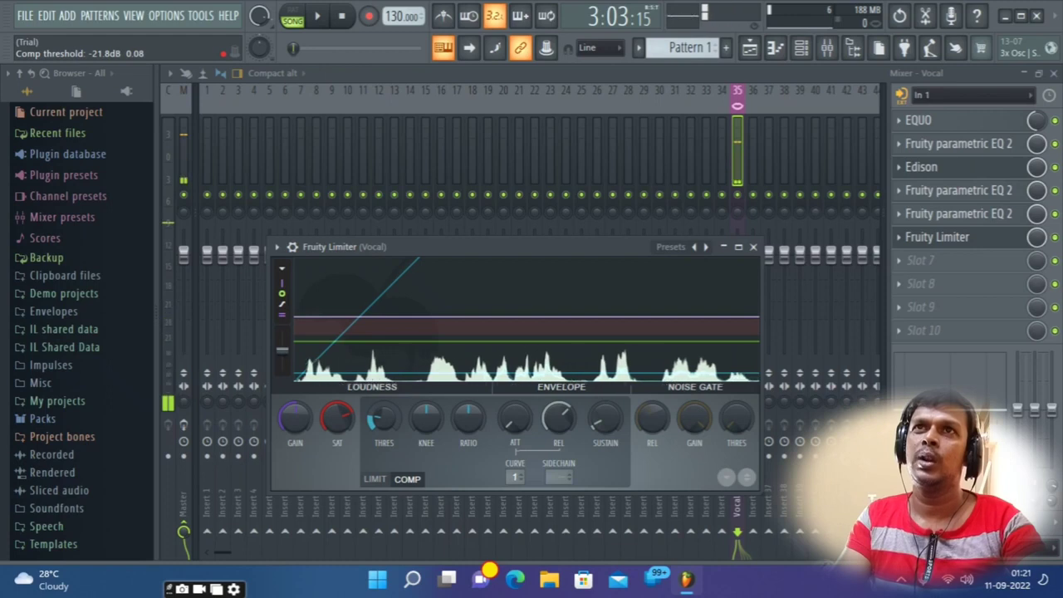
{"action": "left_click_drag", "start_coordinate": [490, 570], "coordinate": [378, 415]}
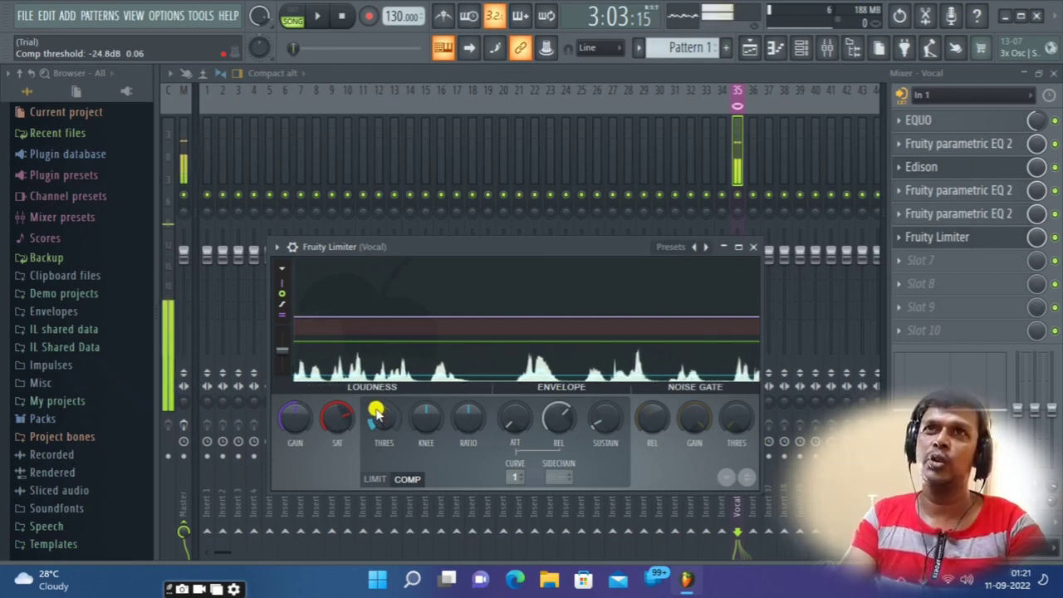
{"action": "left_click_drag", "start_coordinate": [378, 415], "coordinate": [376, 409]}
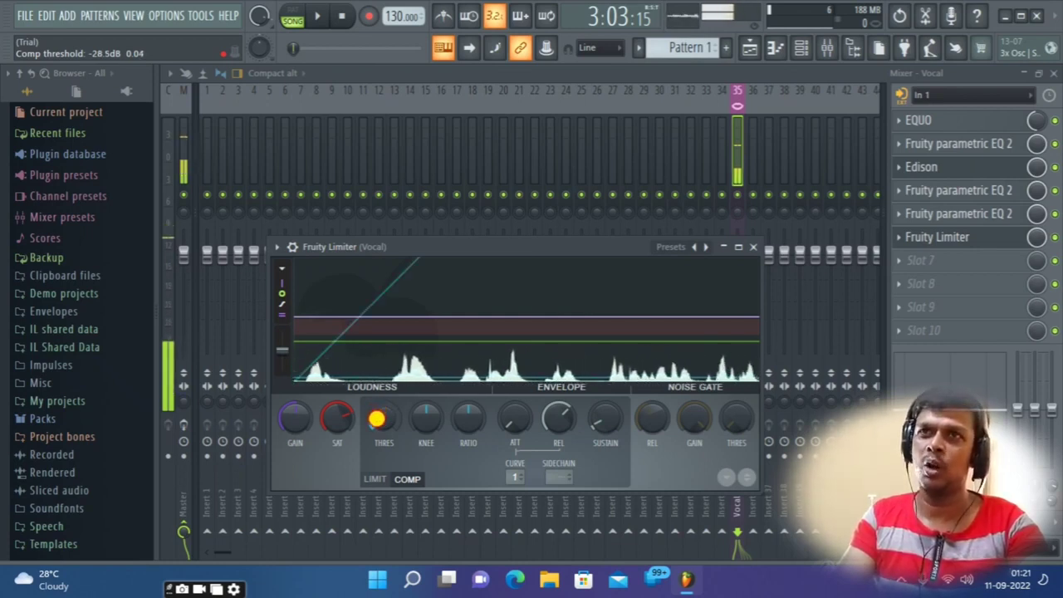
{"action": "left_click_drag", "start_coordinate": [376, 415], "coordinate": [376, 411]}
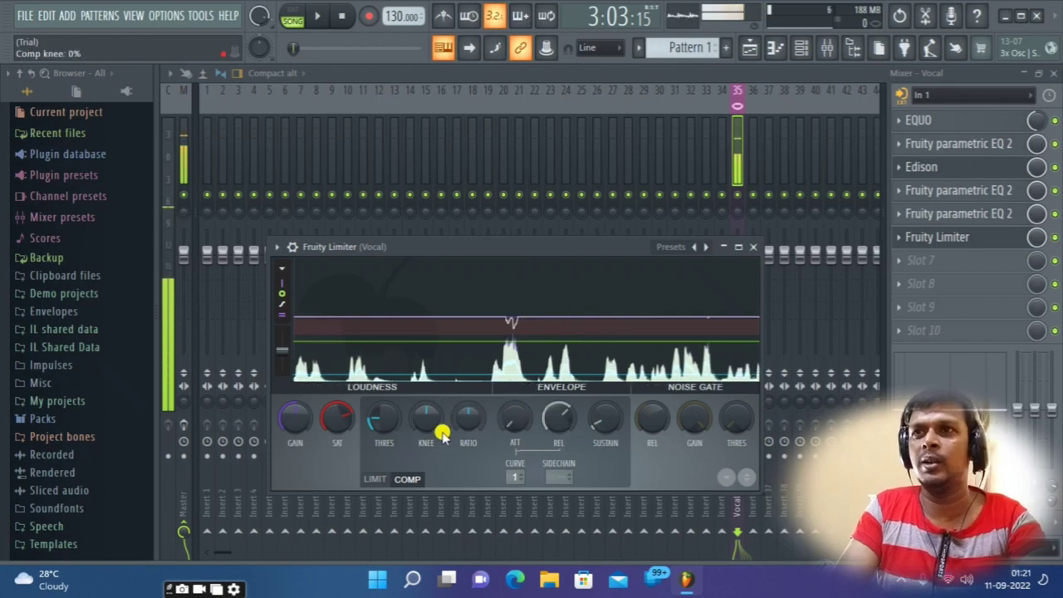
Step: Set the compressor's knee to a negative value and raise its ratio slightly, and close Fruity Limiter
{"action": "left_click_drag", "start_coordinate": [426, 423], "coordinate": [467, 550]}
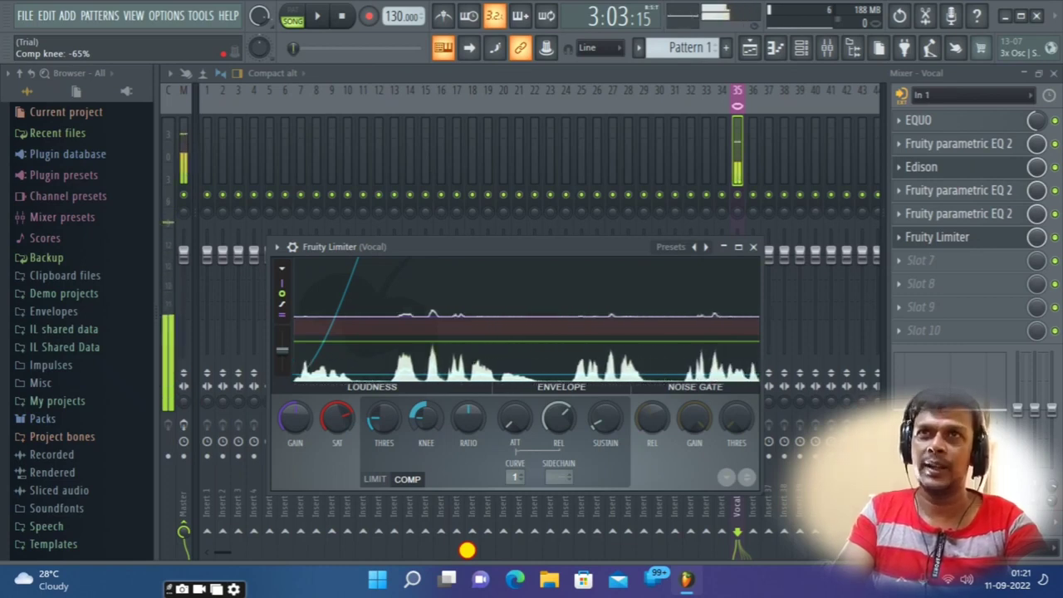
{"action": "left_click_drag", "start_coordinate": [467, 550], "coordinate": [466, 529]}
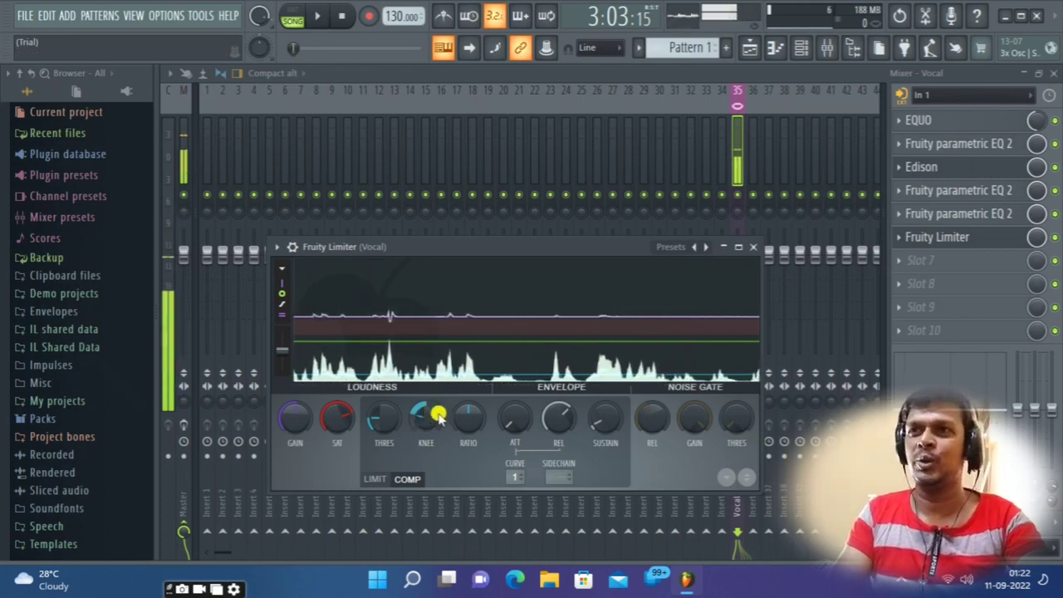
{"action": "left_click_drag", "start_coordinate": [462, 418], "coordinate": [459, 406]}
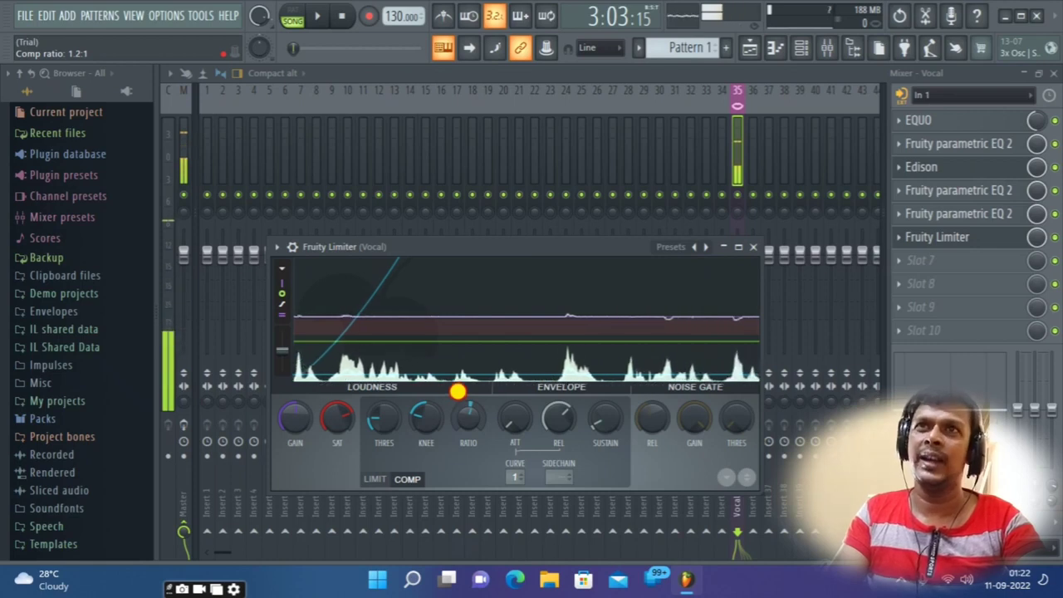
{"action": "mouse_move", "coordinate": [458, 392]}
{"action": "left_mouse_down"}
{"action": "mouse_move", "coordinate": [457, 360]}
{"action": "mouse_move", "coordinate": [462, 373]}
{"action": "left_mouse_up"}
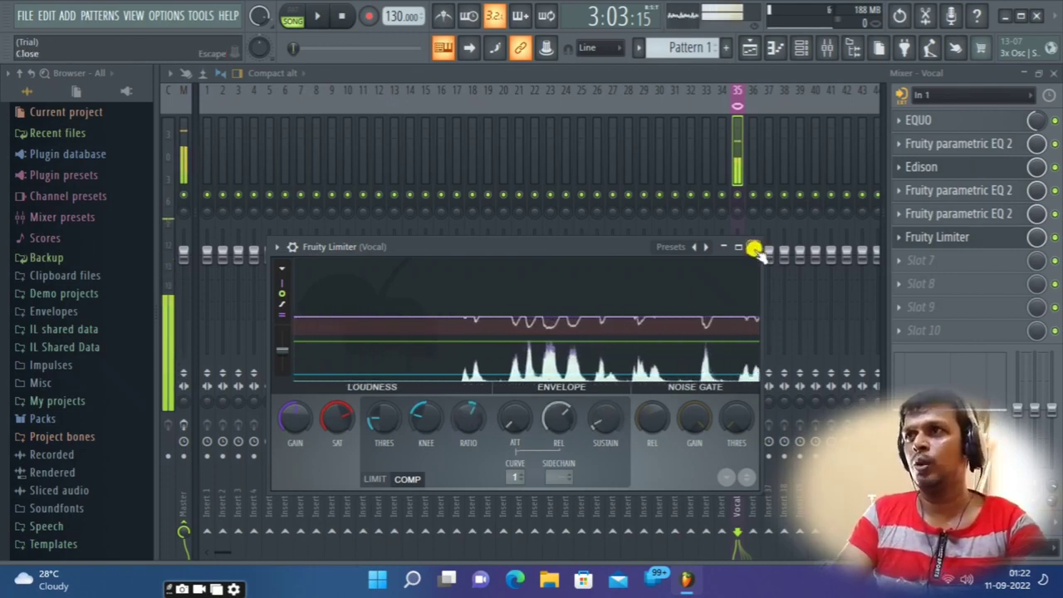
{"action": "left_click", "coordinate": [753, 246]}
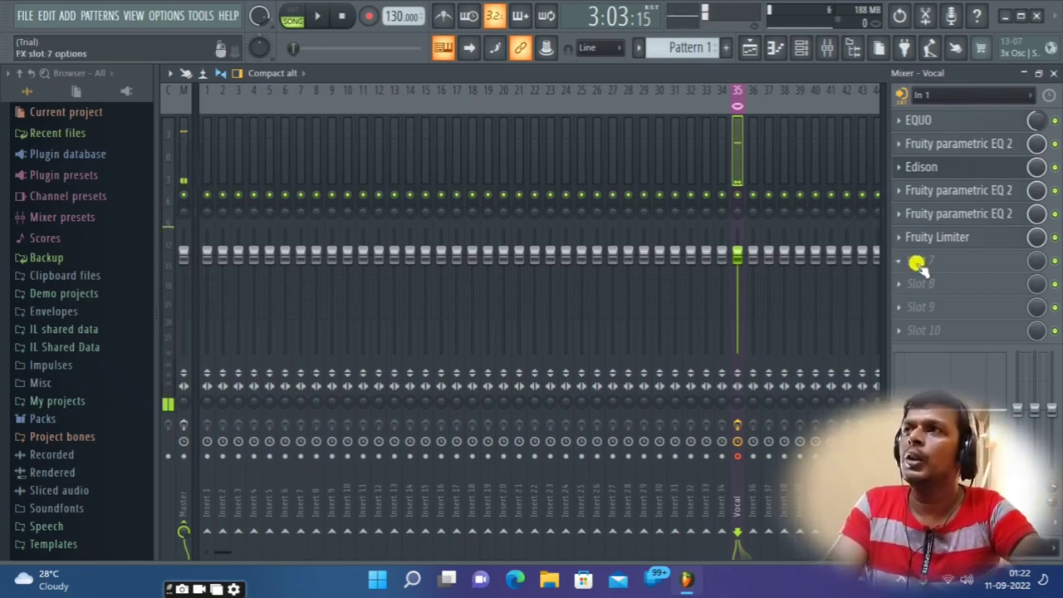
Step: Check the EQUO graphic equalizer and load Fruity Reeverb 2 into effect slot 7 of the Vocal track
{"action": "left_click", "coordinate": [939, 119]}
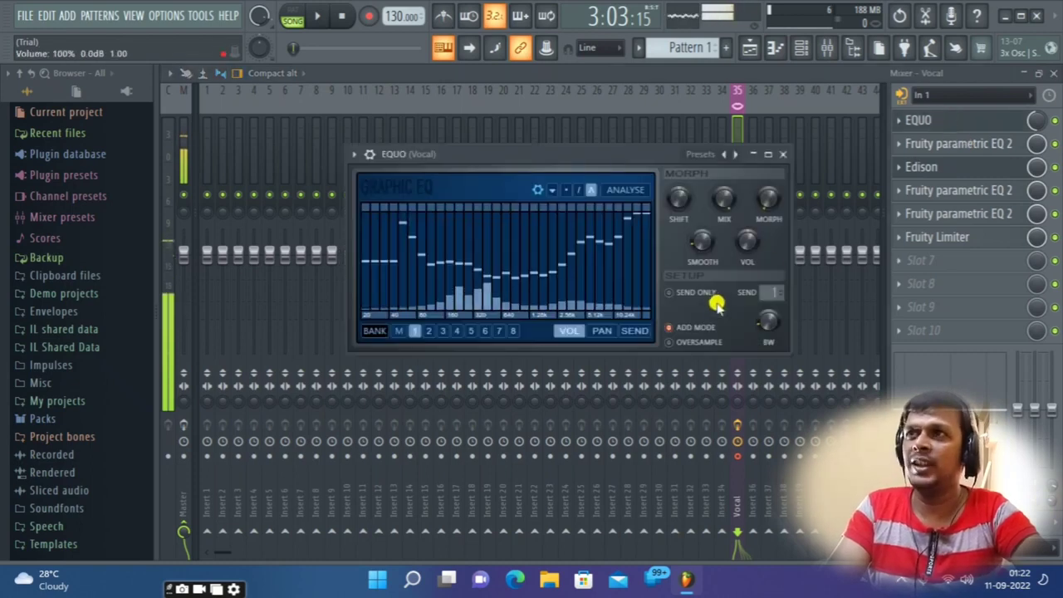
{"action": "left_click", "coordinate": [1038, 123]}
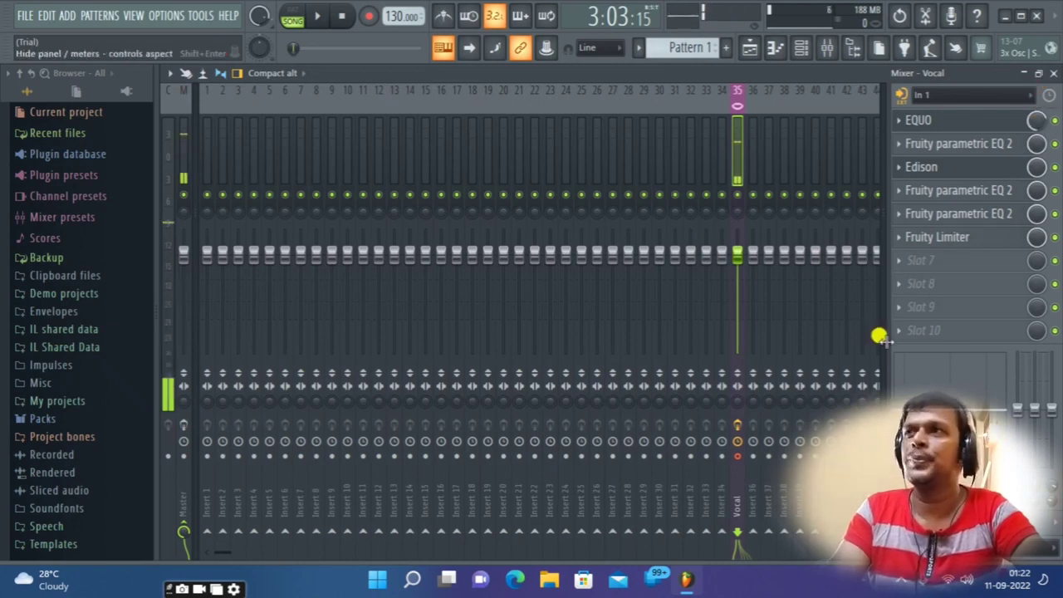
{"action": "left_click", "coordinate": [917, 264]}
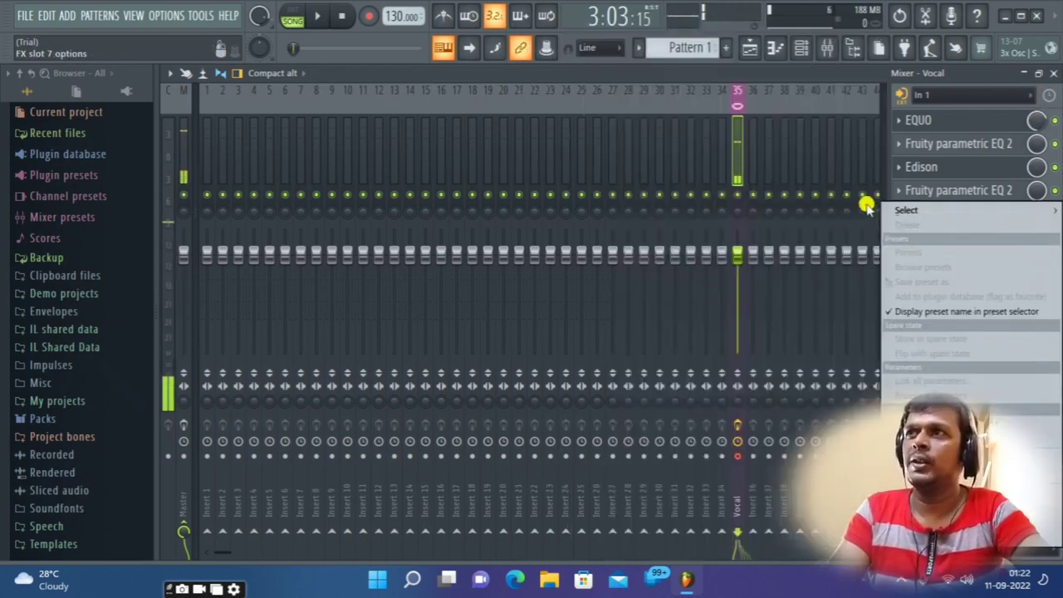
{"action": "mouse_move", "coordinate": [911, 210]}
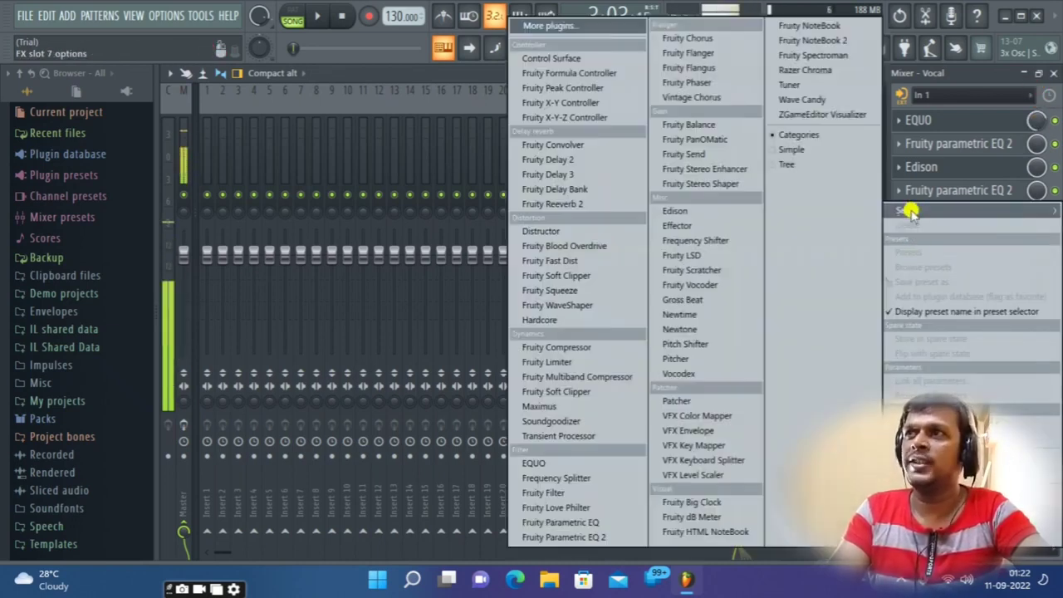
{"action": "left_click", "coordinate": [589, 205]}
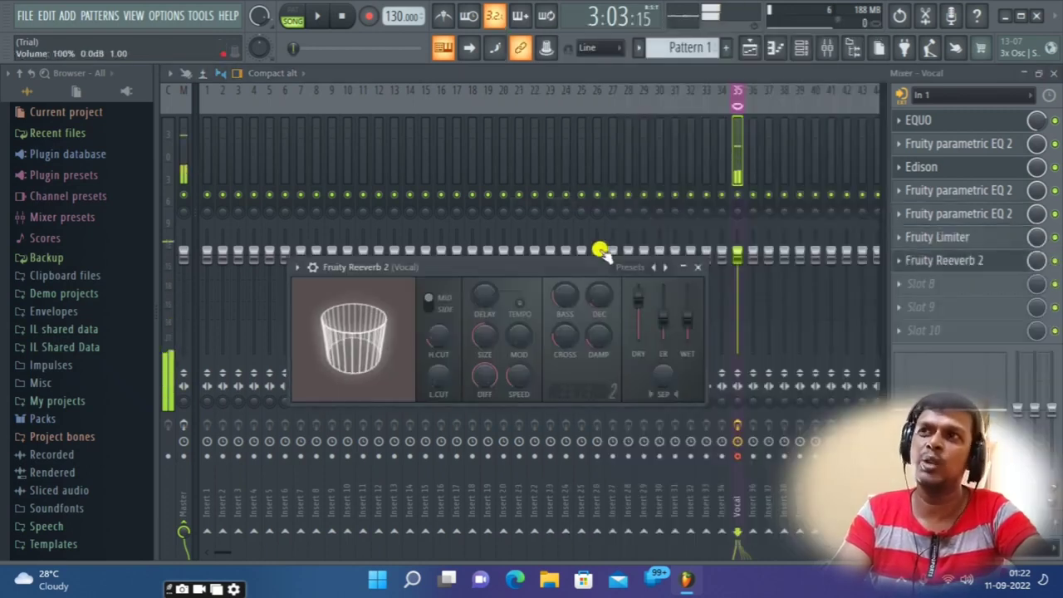
Step: Apply the Cathedral preset to Fruity Reeverb 2, adjust the predelay, and shorten the decay time to about 0.2 sec
{"action": "left_click_drag", "start_coordinate": [565, 265], "coordinate": [500, 214]}
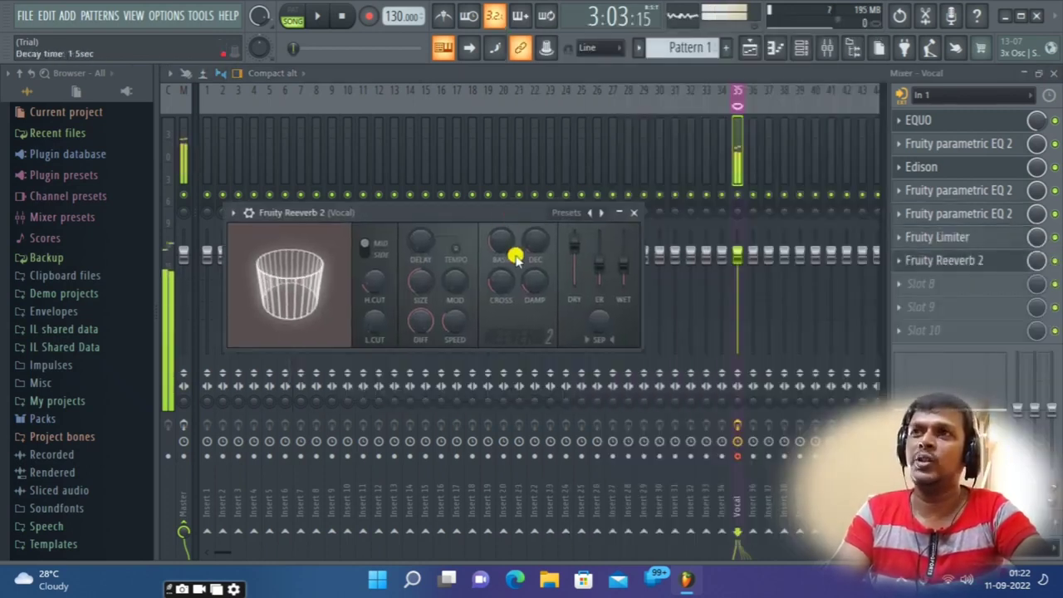
{"action": "left_click", "coordinate": [561, 215]}
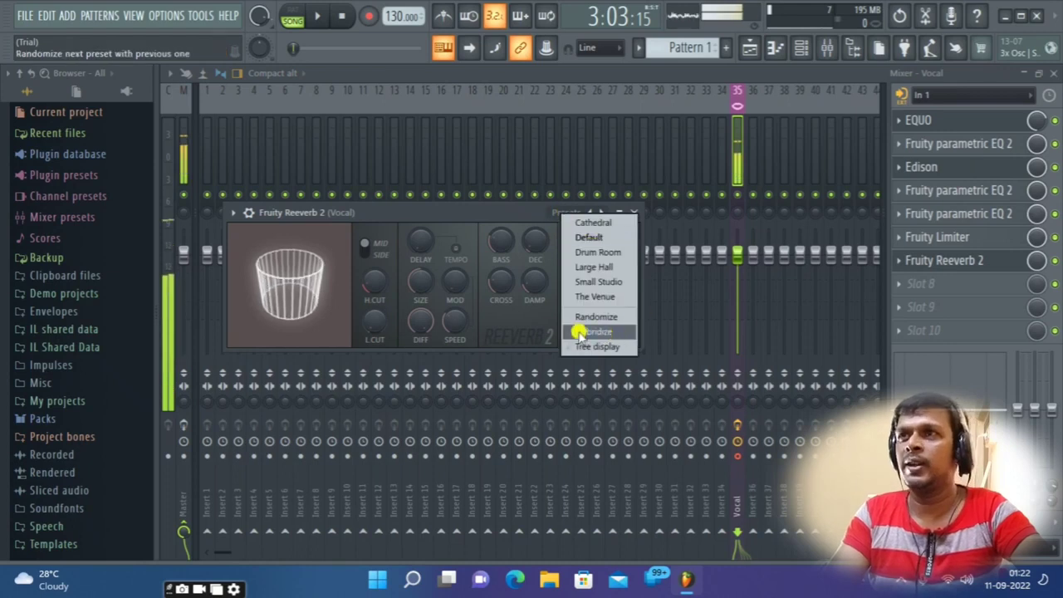
{"action": "left_click", "coordinate": [589, 223]}
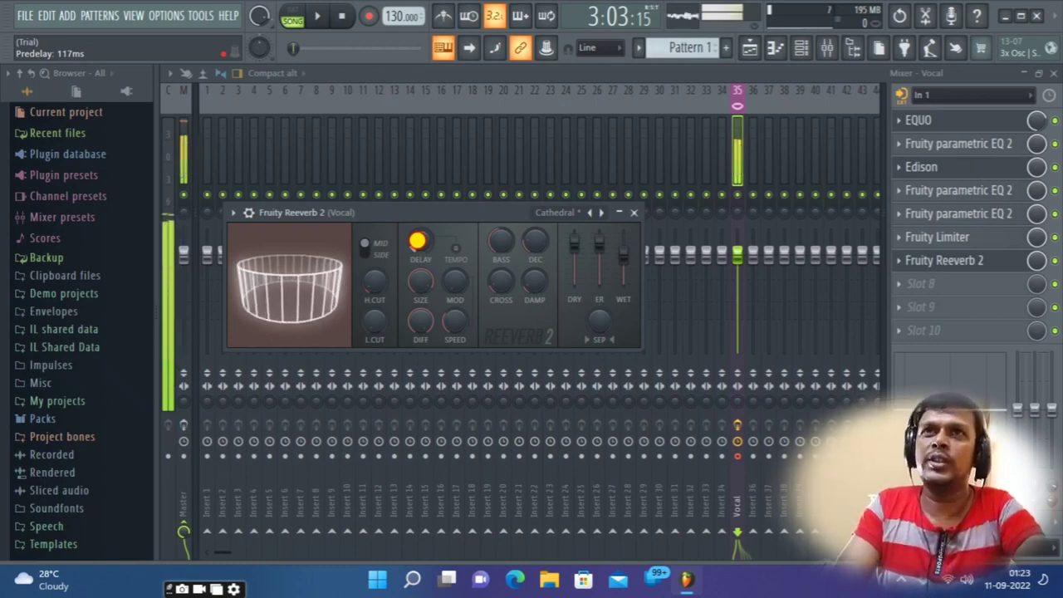
{"action": "left_click_drag", "start_coordinate": [420, 241], "coordinate": [420, 244]}
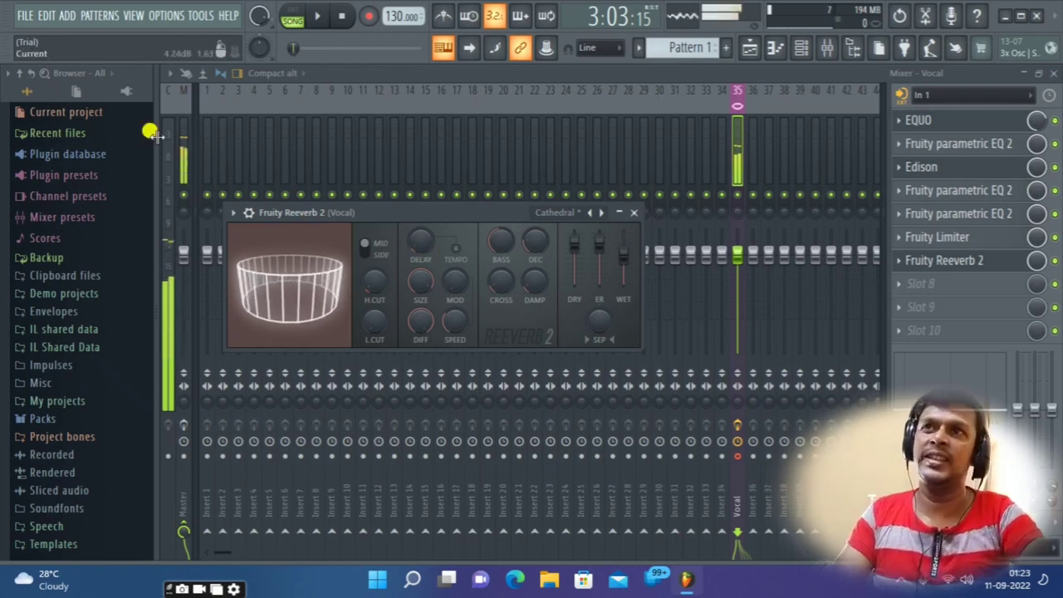
{"action": "mouse_move", "coordinate": [534, 240]}
{"action": "left_mouse_down"}
{"action": "mouse_move", "coordinate": [534, 231]}
{"action": "mouse_move", "coordinate": [542, 264]}
{"action": "left_mouse_up"}
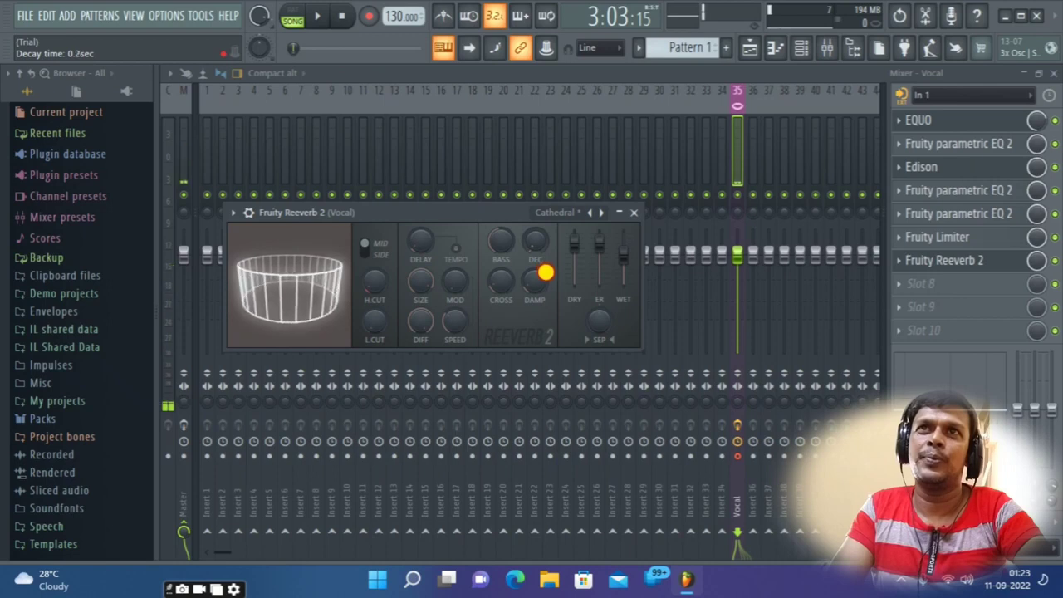
{"action": "left_click_drag", "start_coordinate": [544, 269], "coordinate": [545, 270]}
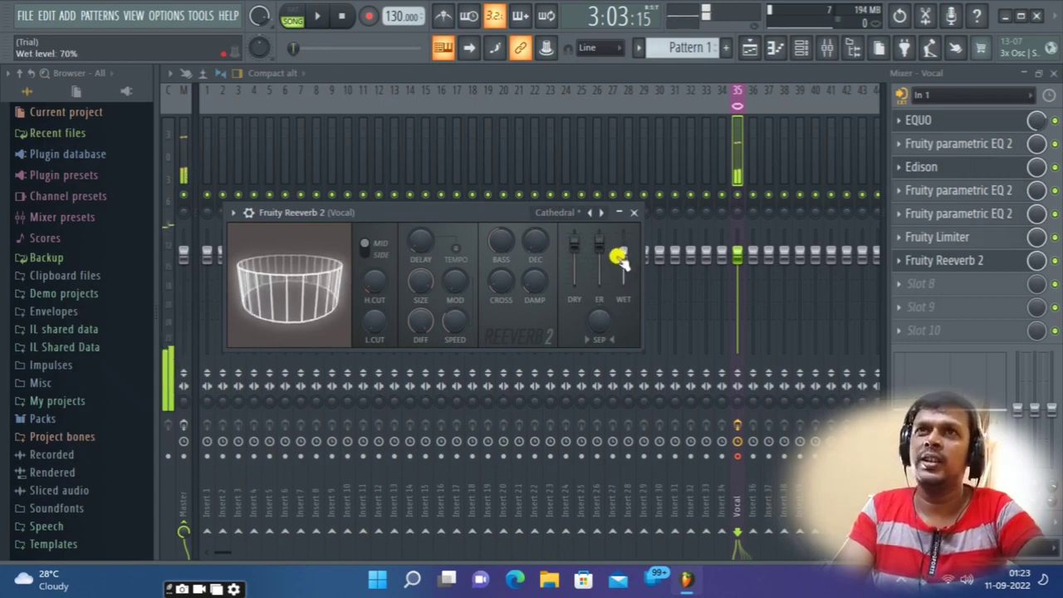
Step: Lower the reverb's wet level to about 48% and its early reflection level to about 90%, and close Fruity Reeverb 2
{"action": "left_click_drag", "start_coordinate": [617, 257], "coordinate": [620, 279]}
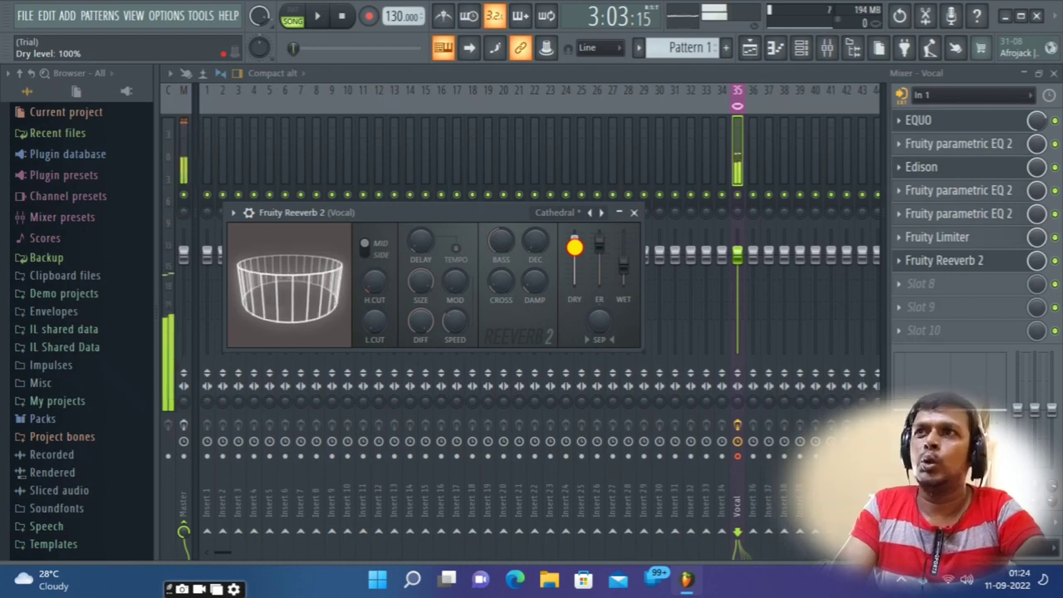
{"action": "left_click_drag", "start_coordinate": [574, 248], "coordinate": [575, 249]}
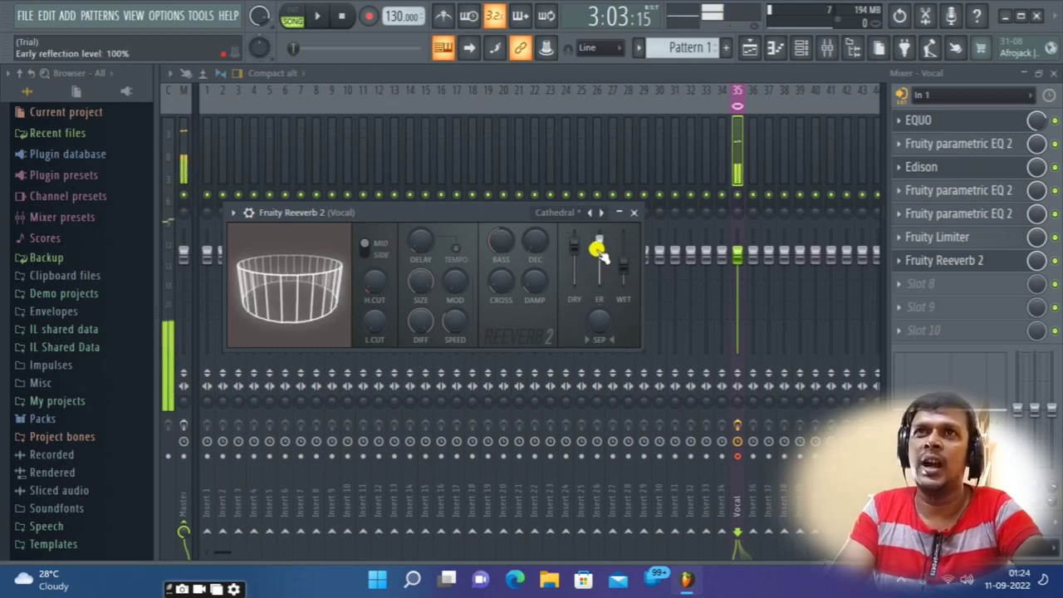
{"action": "left_click_drag", "start_coordinate": [597, 249], "coordinate": [597, 265]}
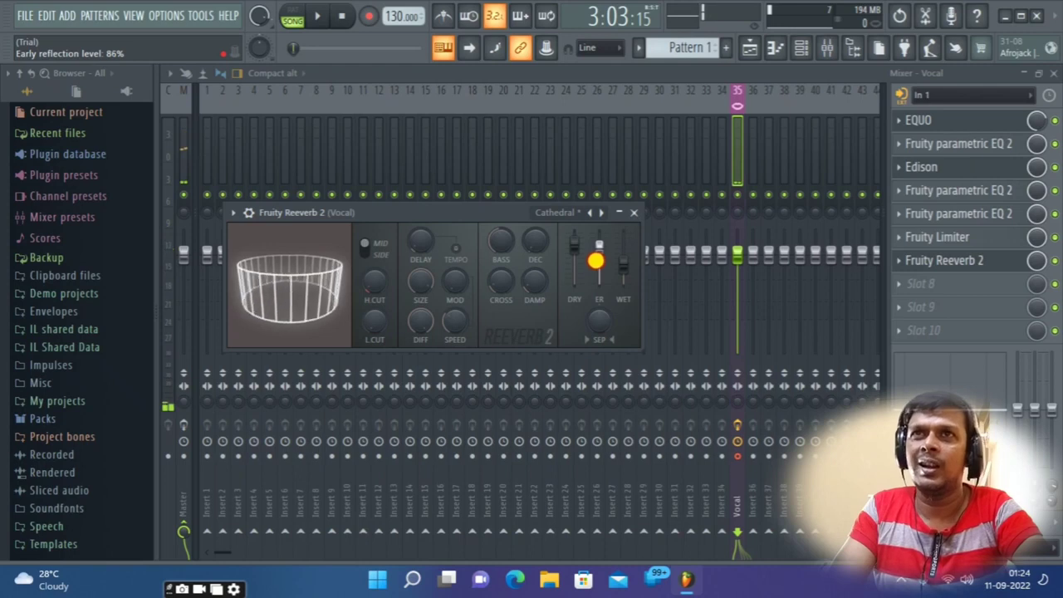
{"action": "left_click_drag", "start_coordinate": [595, 260], "coordinate": [595, 256]}
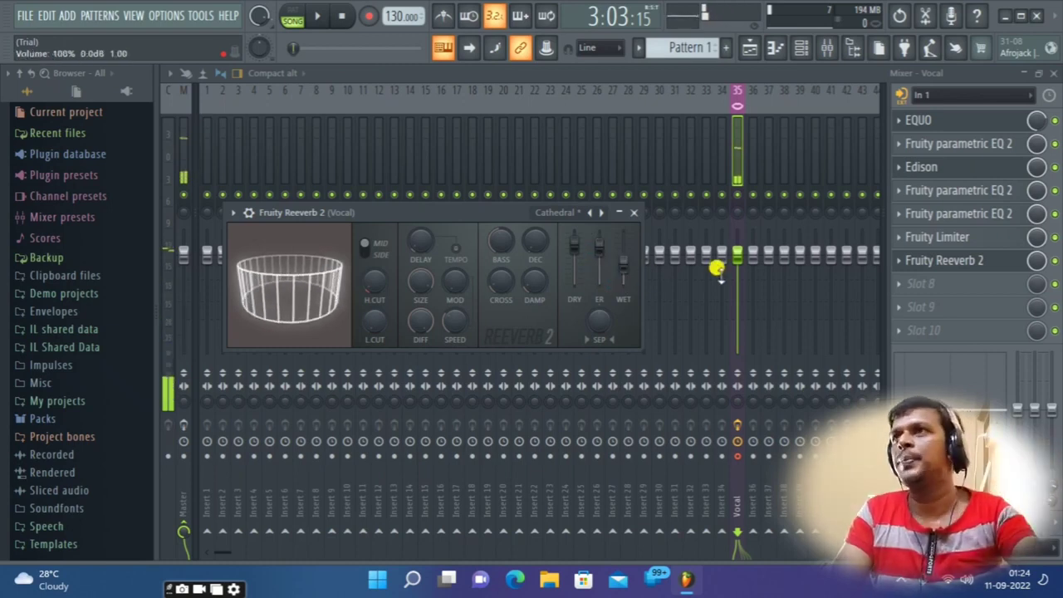
{"action": "left_click", "coordinate": [638, 213]}
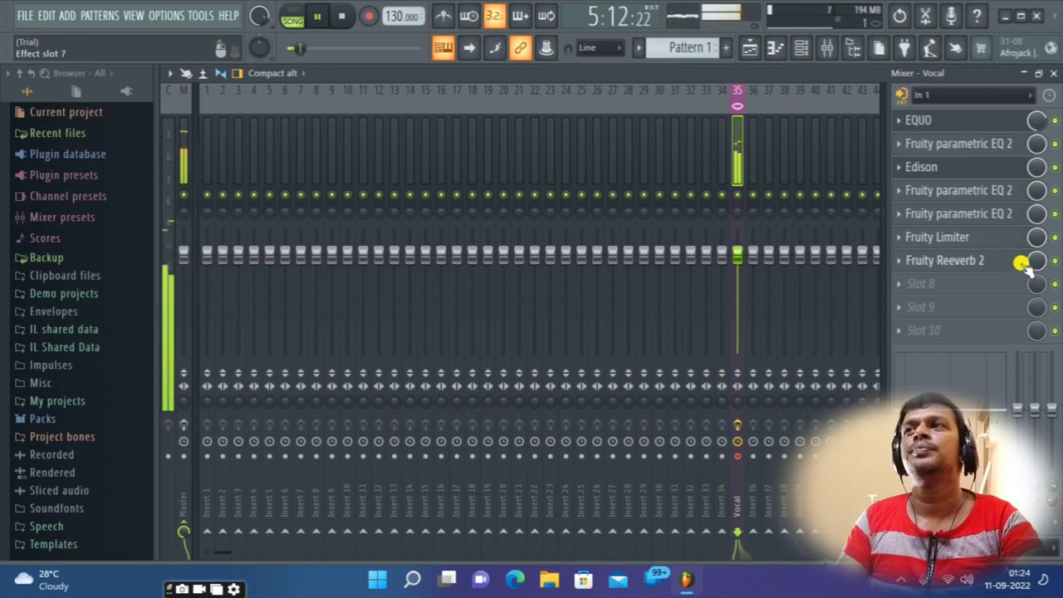
Step: Reopen Fruity Reeverb 2 during playback and set the predelay to about 91 ms and the decay time to about 1.0 sec
{"action": "left_click", "coordinate": [992, 261]}
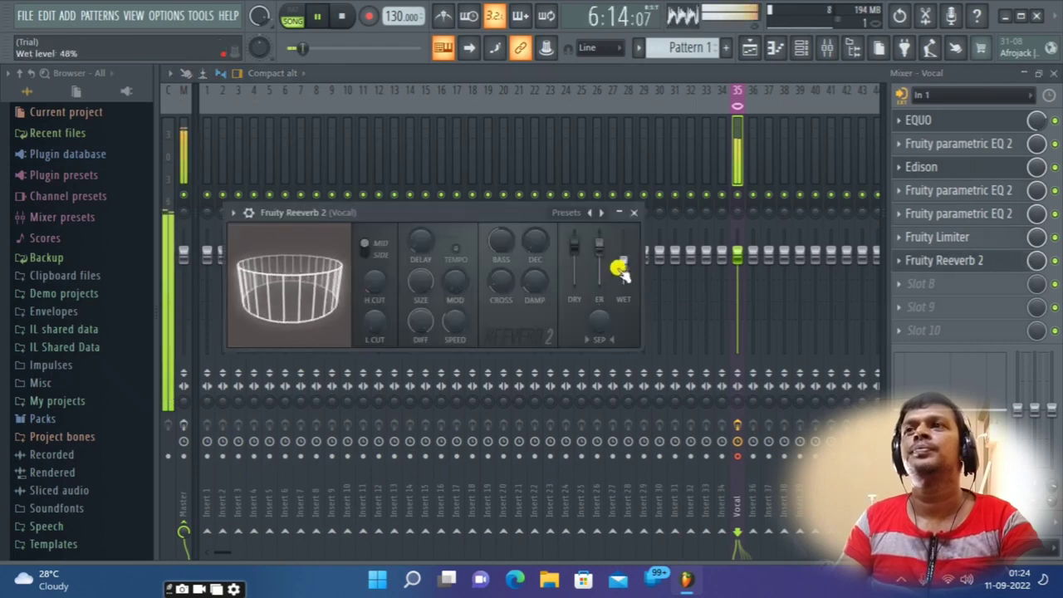
{"action": "left_click_drag", "start_coordinate": [421, 248], "coordinate": [421, 239]}
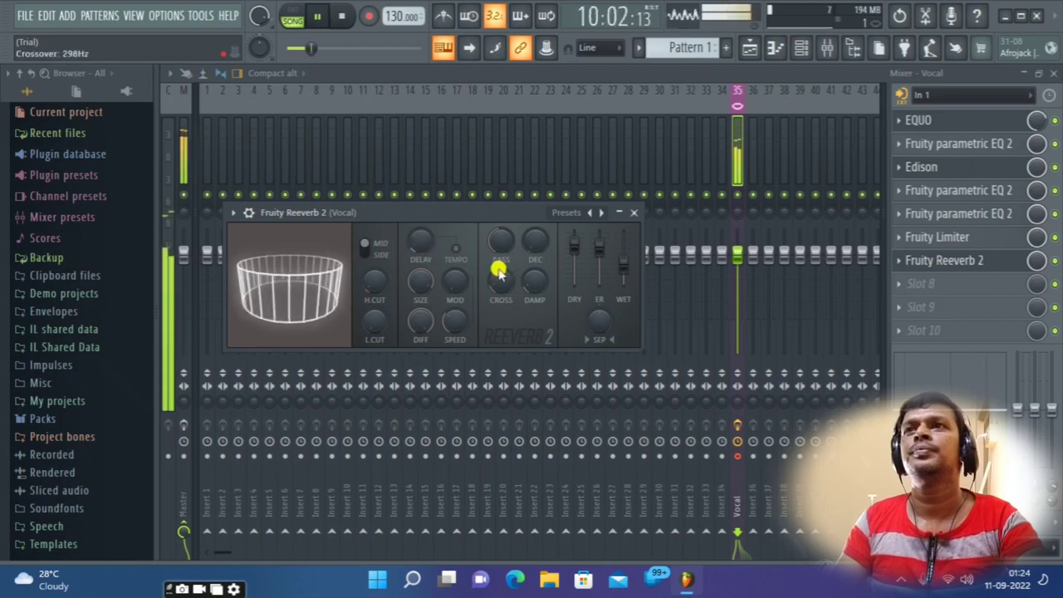
{"action": "left_click_drag", "start_coordinate": [533, 240], "coordinate": [532, 235]}
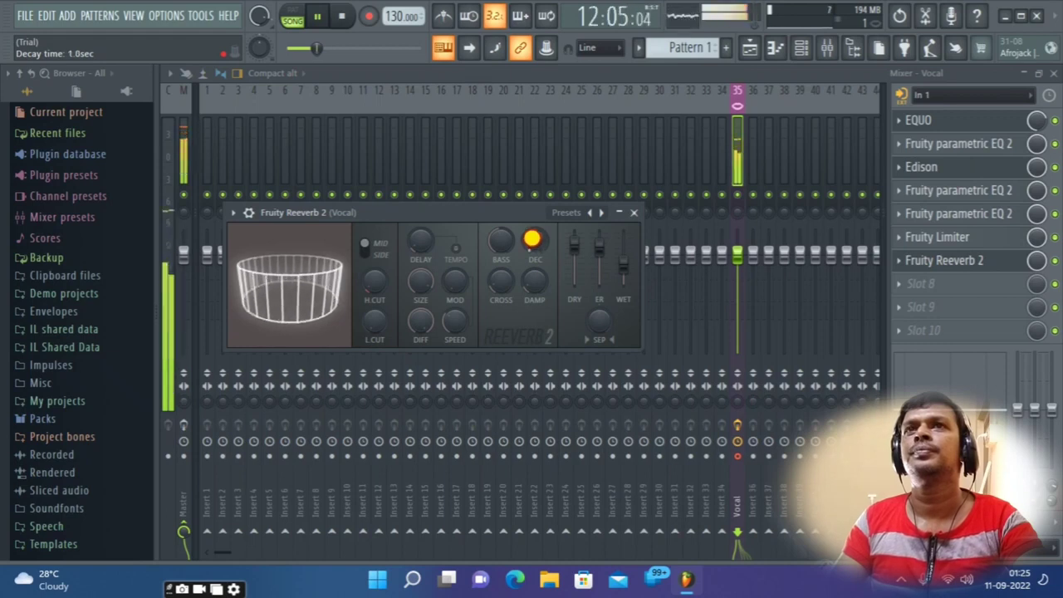
{"action": "left_click_drag", "start_coordinate": [532, 235], "coordinate": [530, 235]}
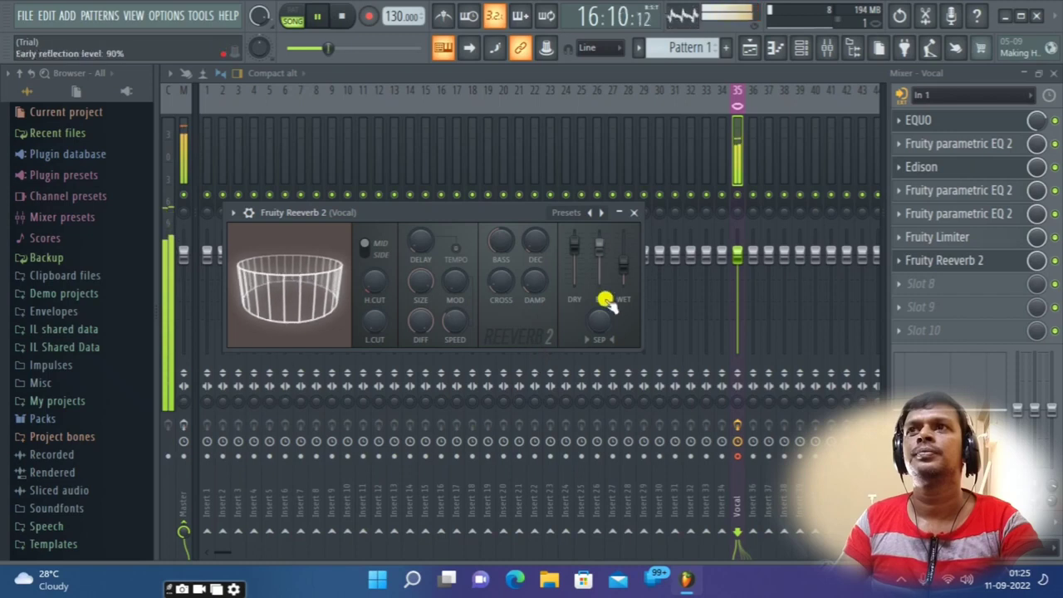
Step: Fine-tune the reverb's wet level, dry level and predelay while listening, and close Fruity Reeverb 2 with playback paused
{"action": "left_click_drag", "start_coordinate": [619, 258], "coordinate": [571, 249]}
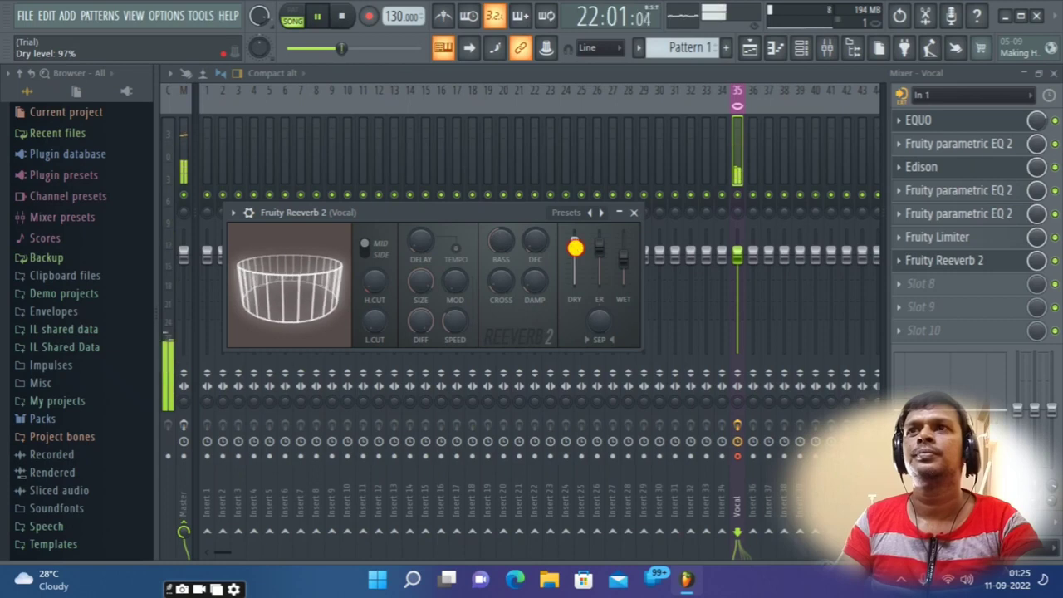
{"action": "left_click_drag", "start_coordinate": [577, 249], "coordinate": [576, 246]}
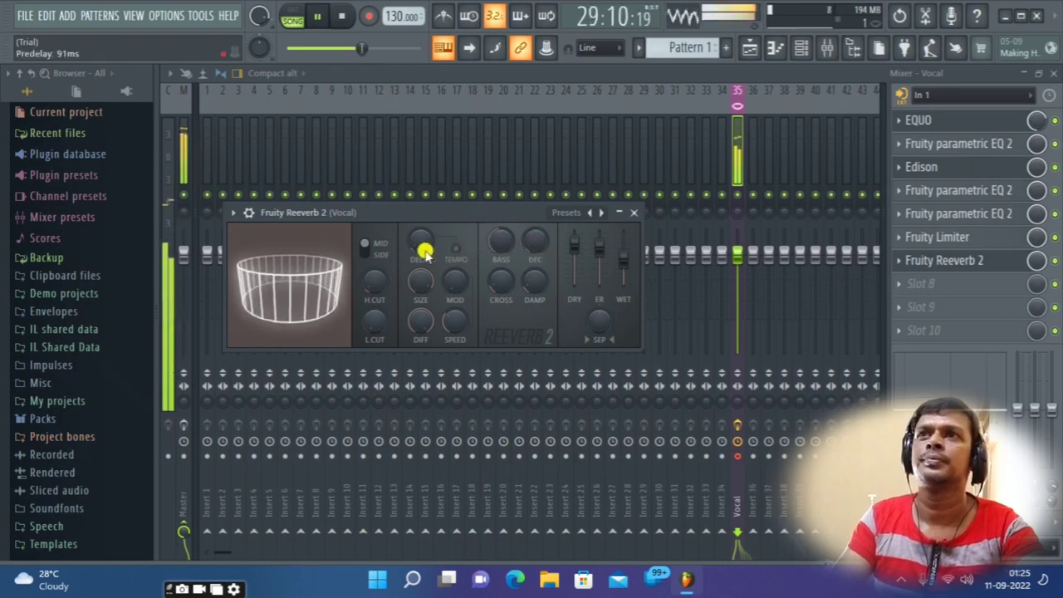
{"action": "left_click_drag", "start_coordinate": [421, 245], "coordinate": [421, 242]}
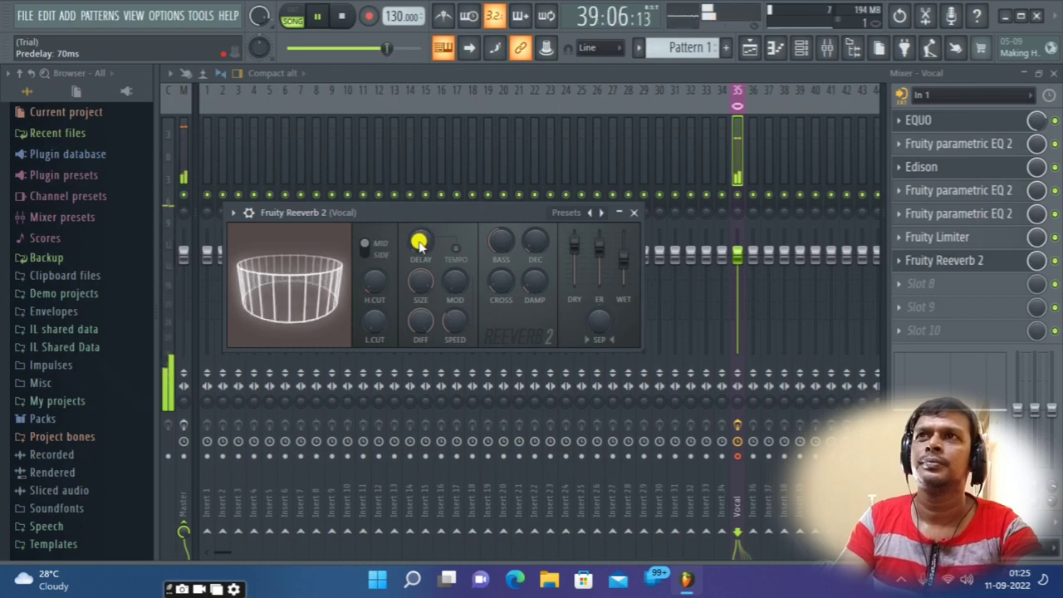
{"action": "left_click_drag", "start_coordinate": [419, 241], "coordinate": [419, 232]}
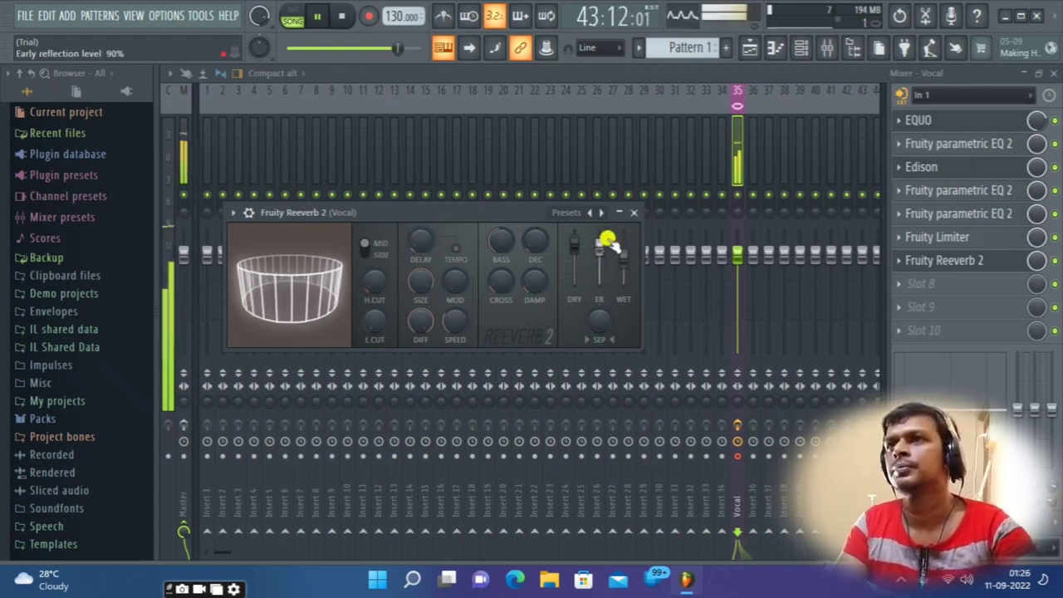
{"action": "left_click", "coordinate": [633, 214]}
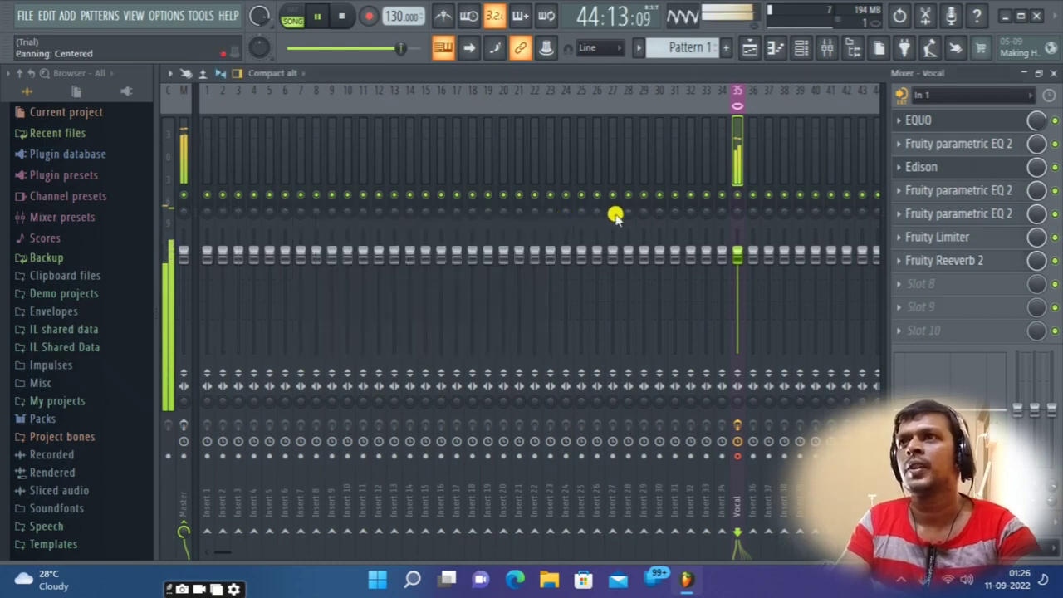
{"action": "left_click", "coordinate": [316, 17]}
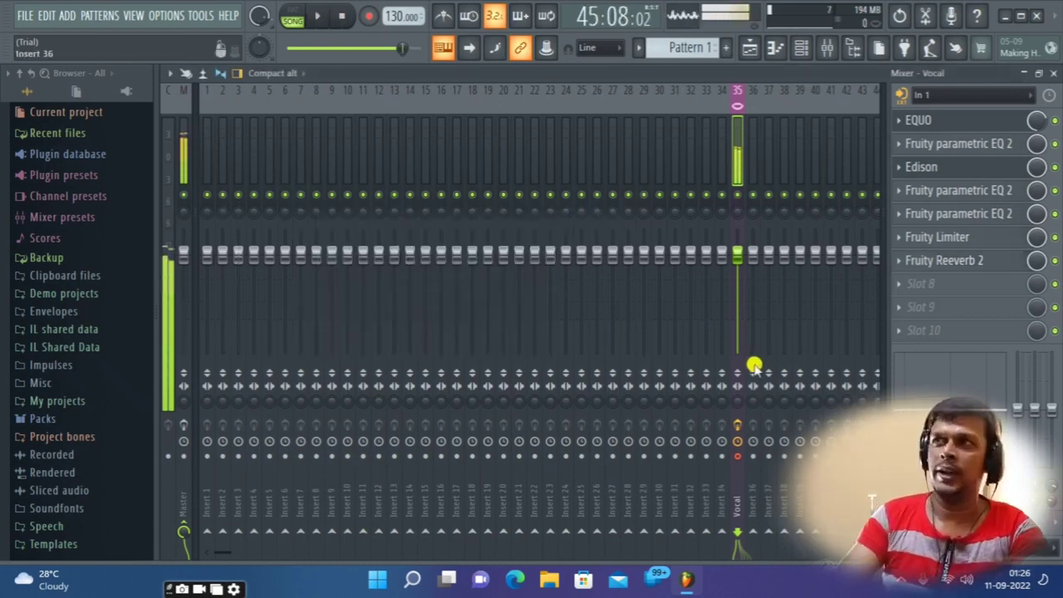
Step: Load Maximus in effect slot 8 of the Vocal track and turn on its solo mode for auditioning bands
{"action": "left_click", "coordinate": [918, 284]}
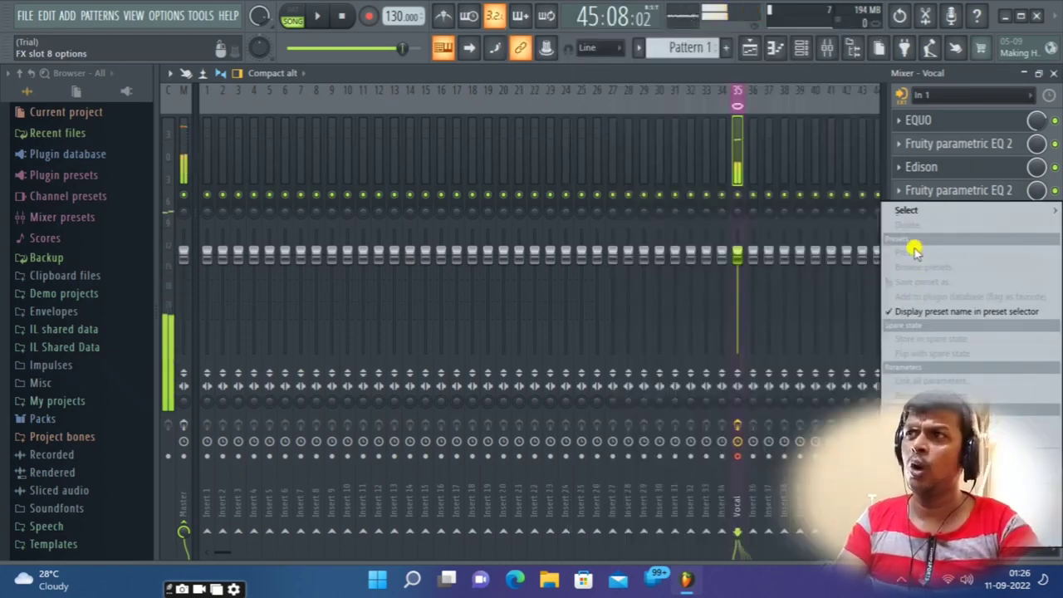
{"action": "mouse_move", "coordinate": [913, 212]}
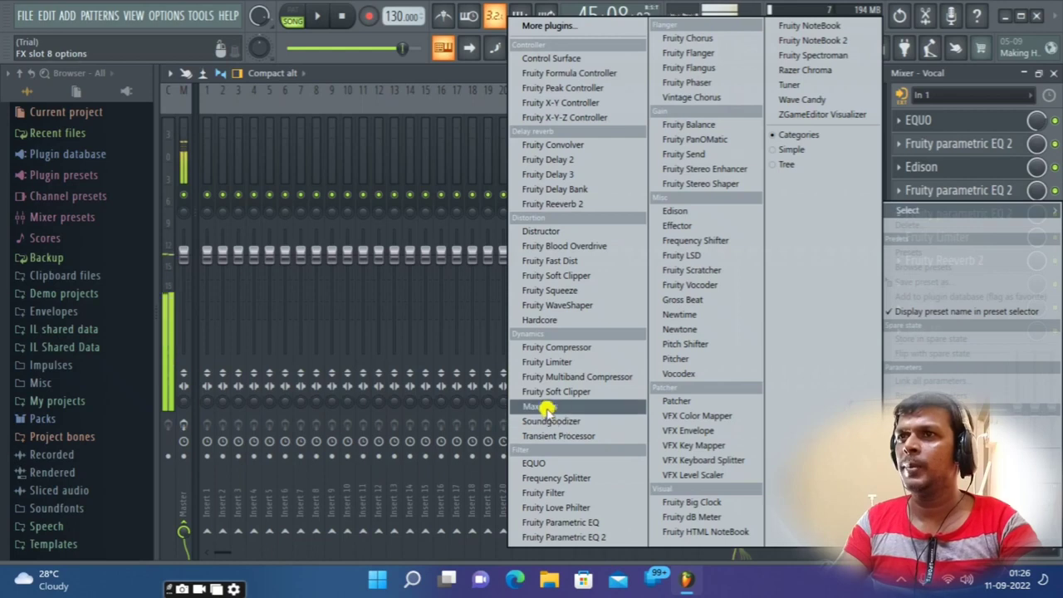
{"action": "left_click", "coordinate": [552, 406]}
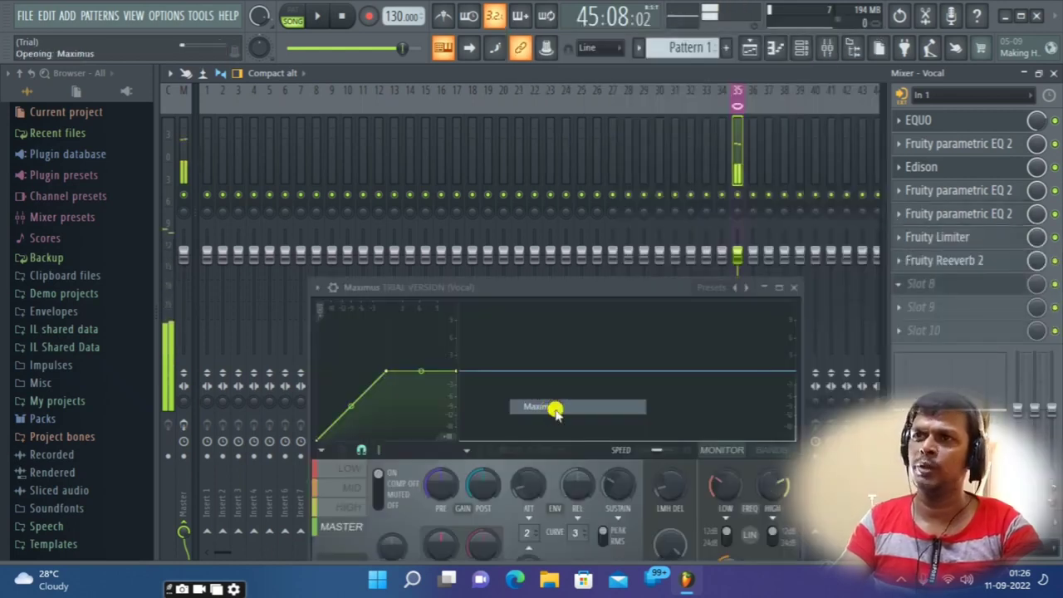
{"action": "left_click_drag", "start_coordinate": [624, 287], "coordinate": [572, 140]}
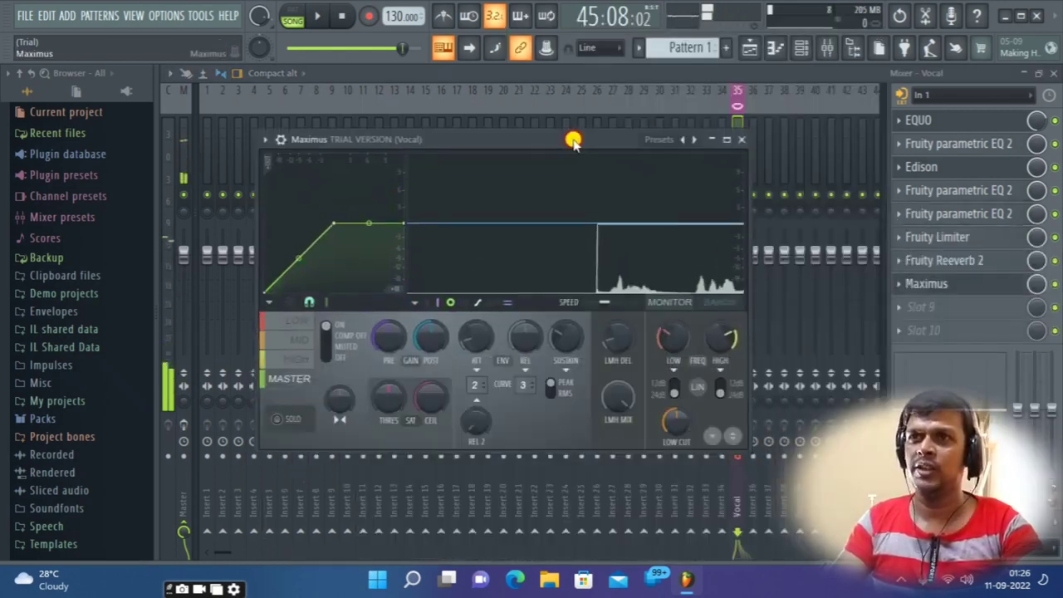
{"action": "left_click", "coordinate": [277, 420]}
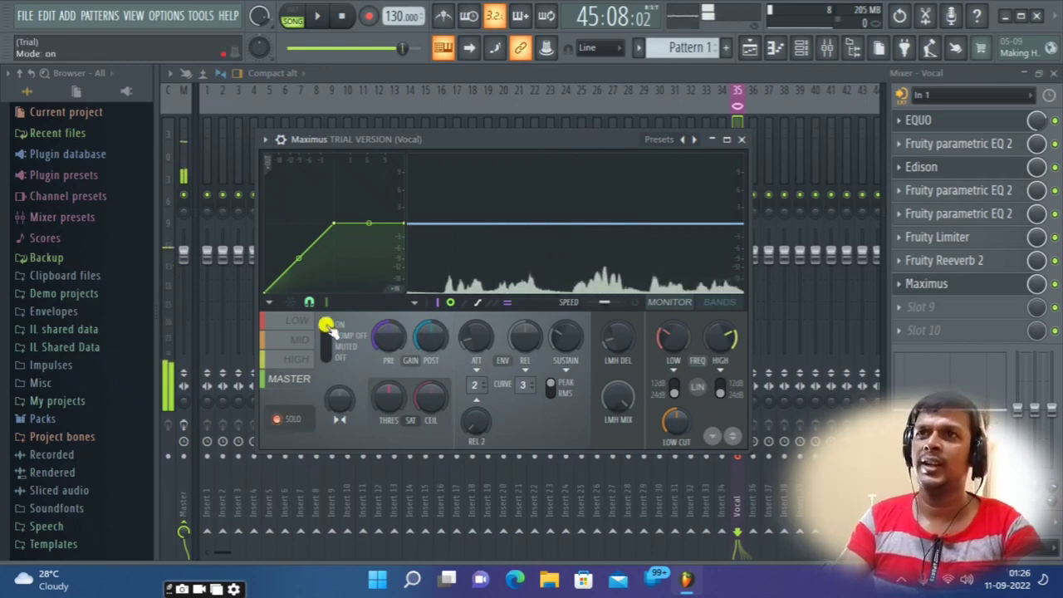
Step: Bend the low band's compression curve with a slightly lowered knee, then reduce its pre gain and boost its post gain
{"action": "left_click", "coordinate": [297, 321]}
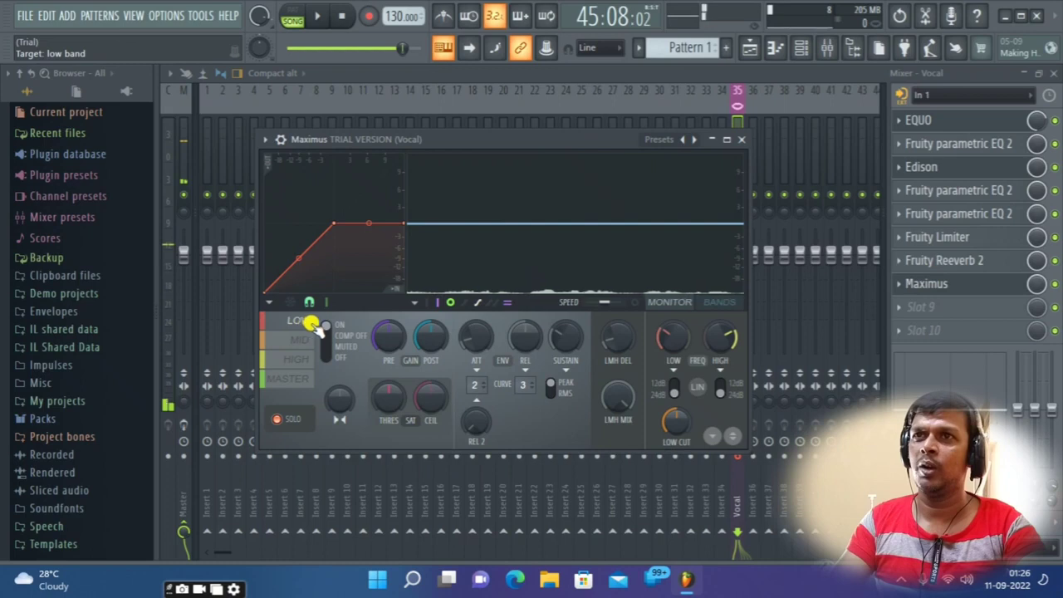
{"action": "left_click_drag", "start_coordinate": [295, 253], "coordinate": [335, 230]}
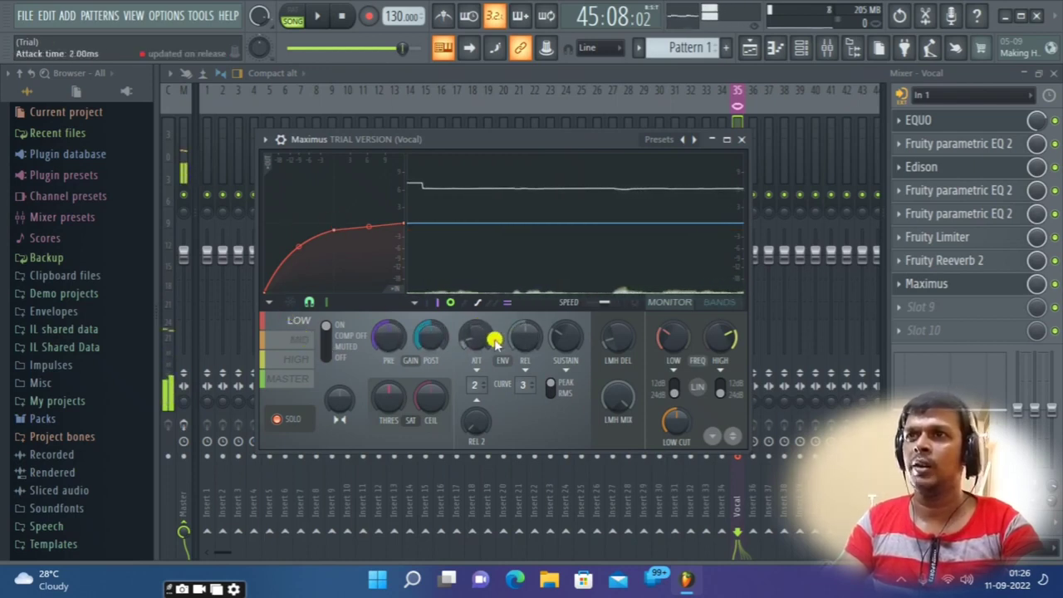
{"action": "left_click_drag", "start_coordinate": [430, 333], "coordinate": [426, 376]}
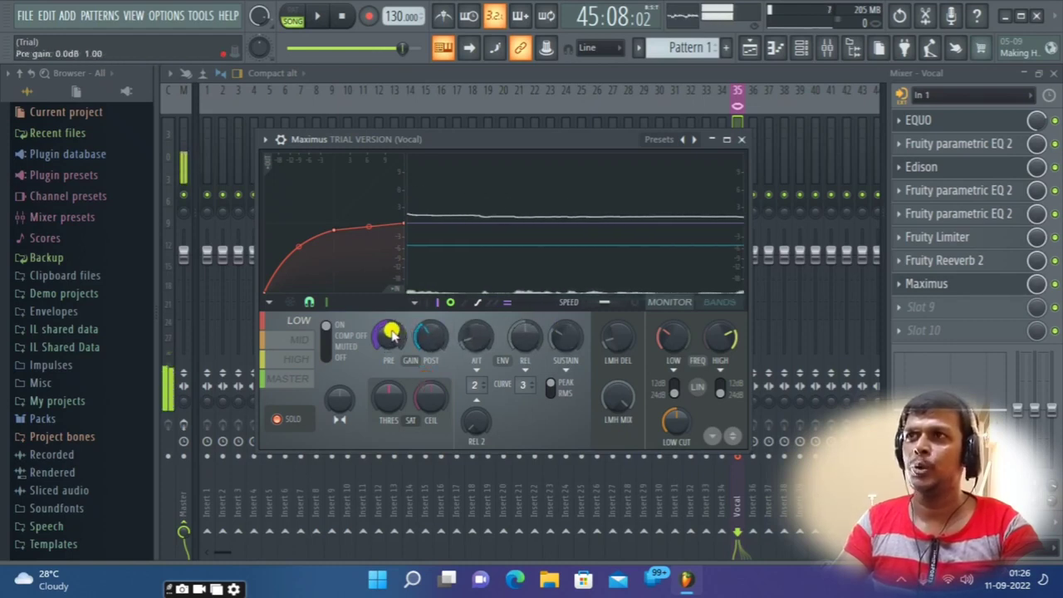
{"action": "left_click_drag", "start_coordinate": [391, 333], "coordinate": [427, 347]}
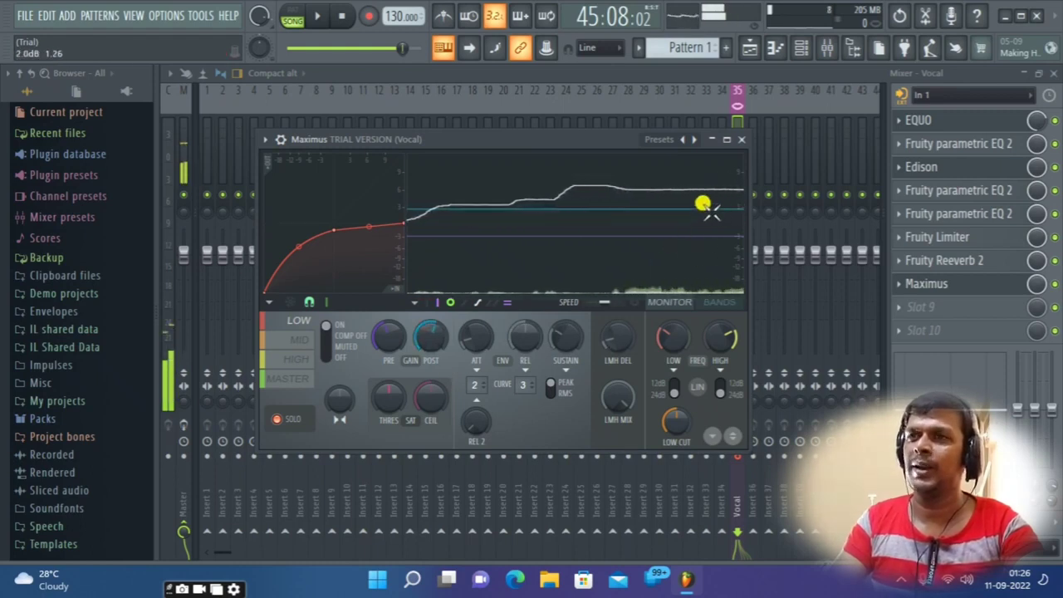
Step: Bend the mid band's compression curve with its knee at about -1.5 dB, reduce the pre gain and boost the post gain
{"action": "left_click", "coordinate": [291, 340]}
{"action": "left_click_drag", "start_coordinate": [296, 252], "coordinate": [334, 232]}
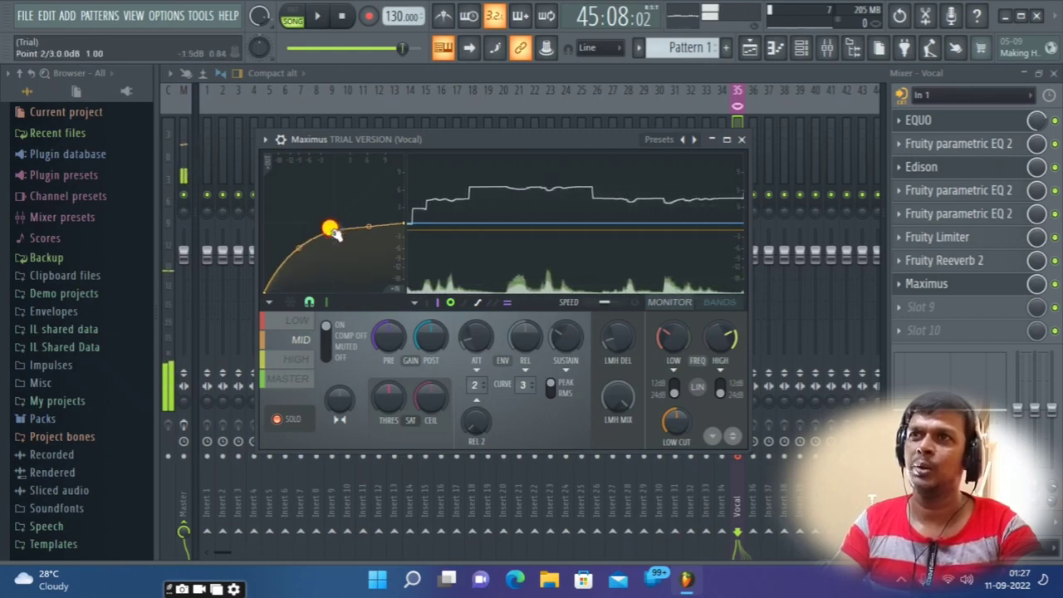
{"action": "left_click_drag", "start_coordinate": [388, 339], "coordinate": [383, 353]}
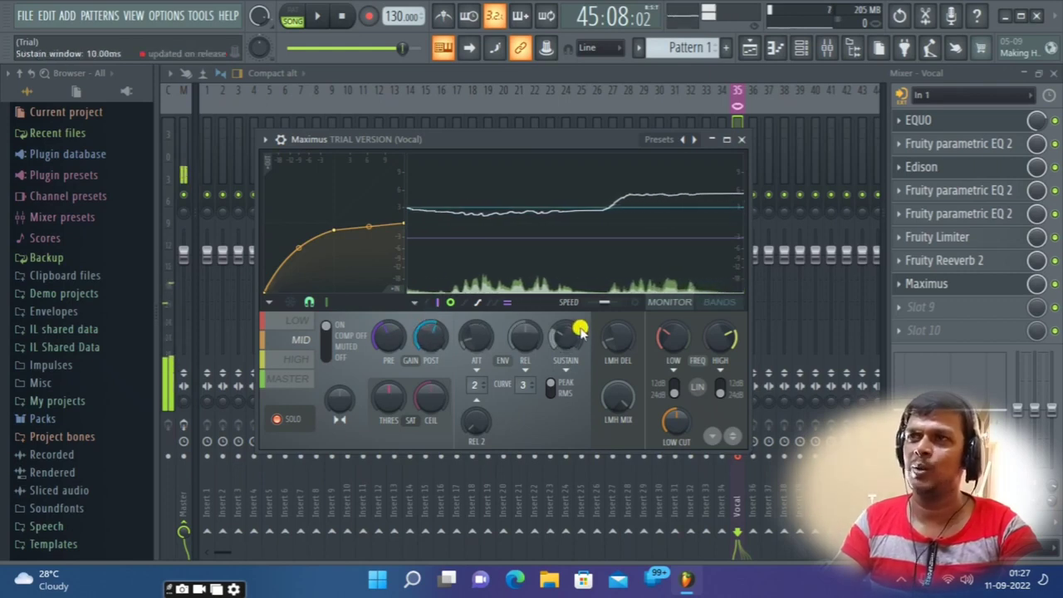
Step: Shape the high band's compression curve with a slightly lowered knee, set pre gain to about -3.2 dB and raise post gain
{"action": "left_click", "coordinate": [297, 359]}
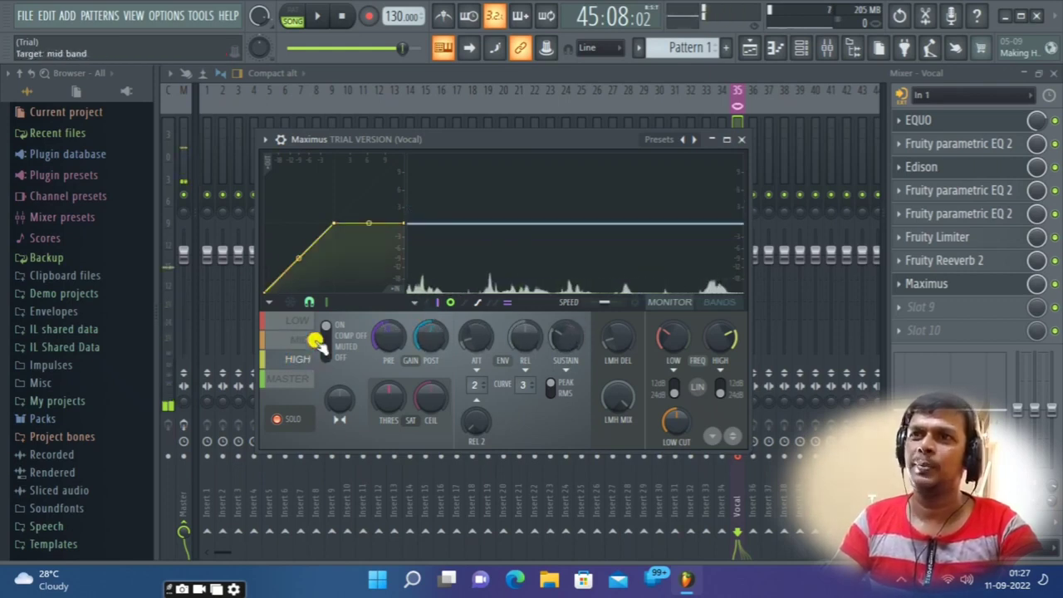
{"action": "left_click_drag", "start_coordinate": [294, 248], "coordinate": [190, 230]}
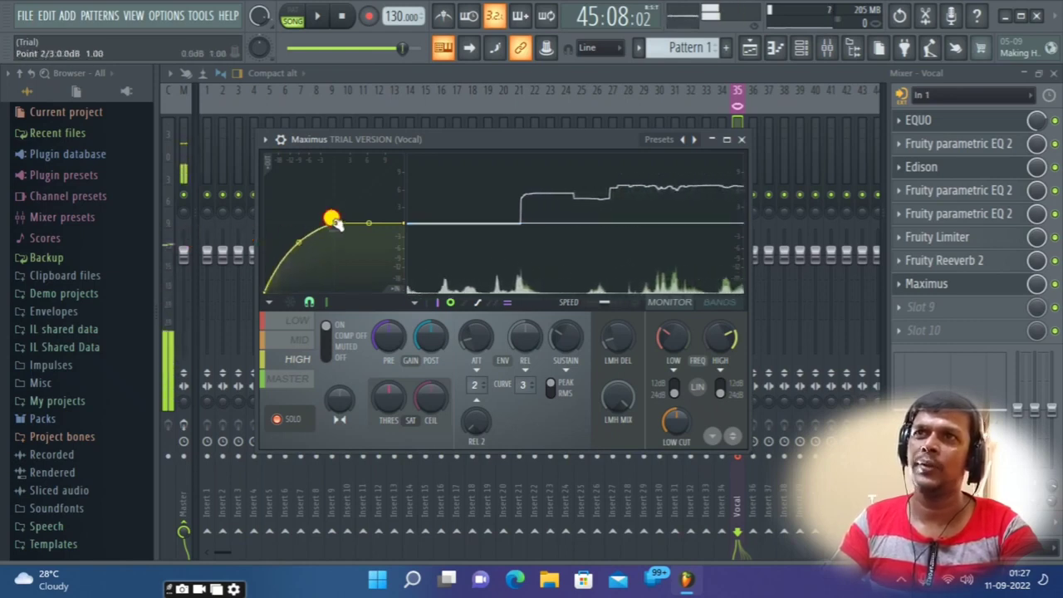
{"action": "left_click_drag", "start_coordinate": [333, 222], "coordinate": [332, 227]}
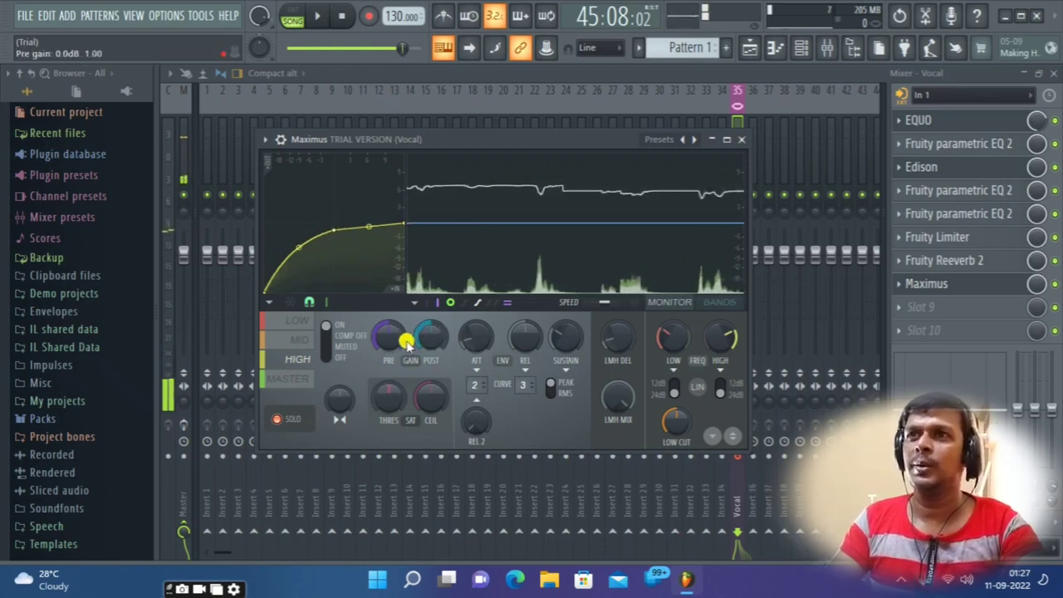
{"action": "left_click_drag", "start_coordinate": [389, 347], "coordinate": [393, 361]}
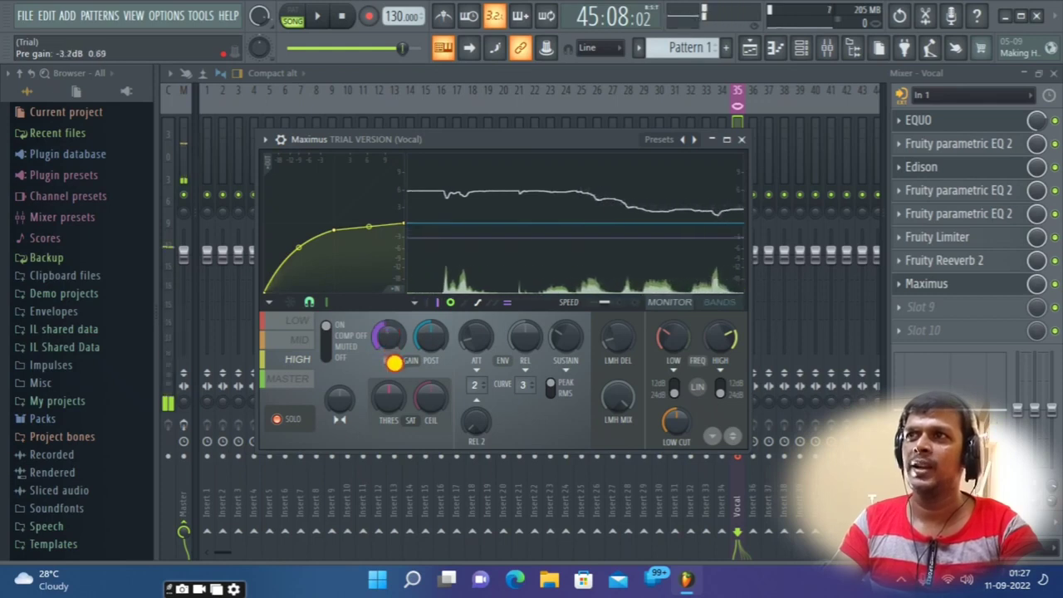
{"action": "left_click_drag", "start_coordinate": [425, 333], "coordinate": [429, 301]}
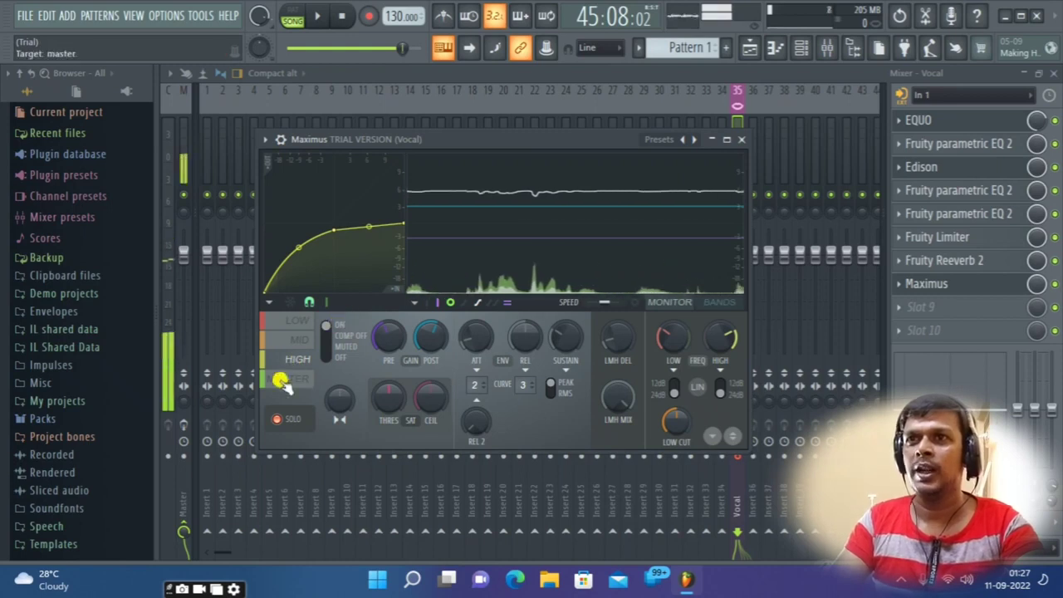
Step: Bend the master band's compression curve upward and lower its knee point to about -3.0 dB
{"action": "left_click", "coordinate": [282, 380]}
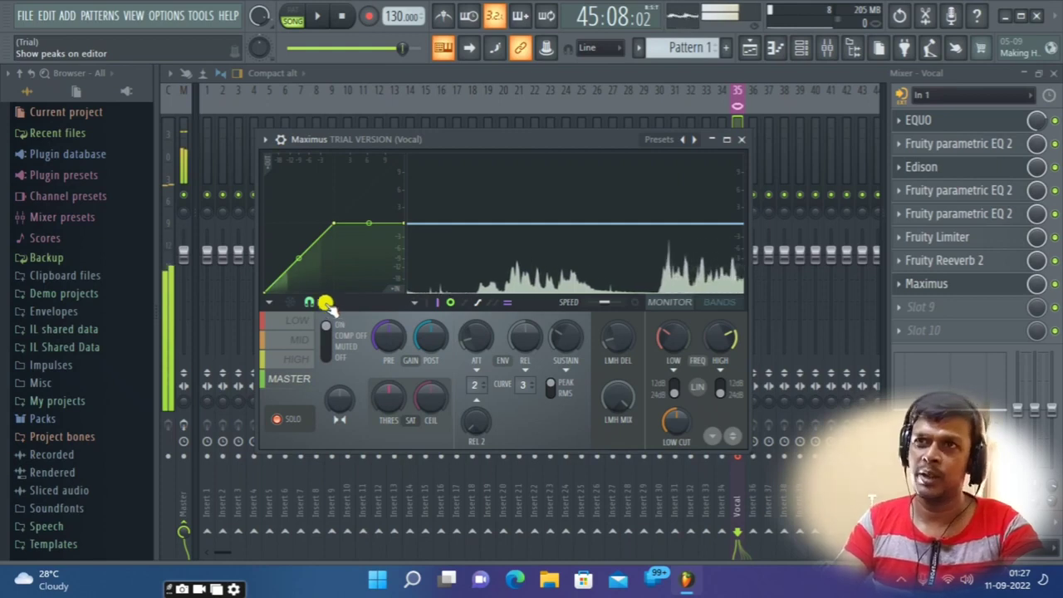
{"action": "left_click_drag", "start_coordinate": [334, 225], "coordinate": [276, 237]}
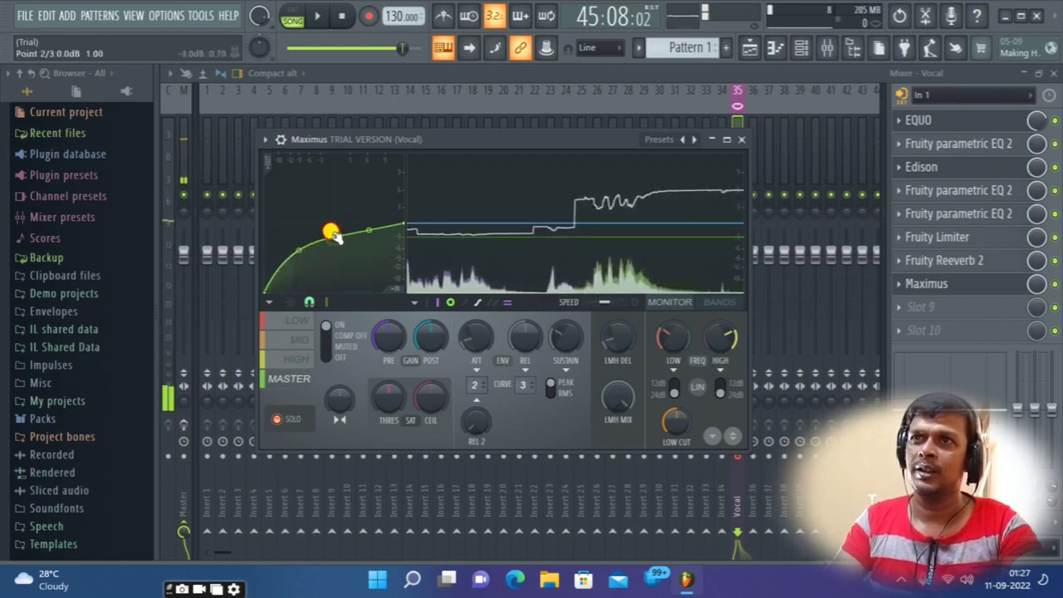
{"action": "mouse_move", "coordinate": [294, 239]}
{"action": "left_mouse_down"}
{"action": "mouse_move", "coordinate": [335, 235]}
{"action": "mouse_move", "coordinate": [294, 247]}
{"action": "left_mouse_up"}
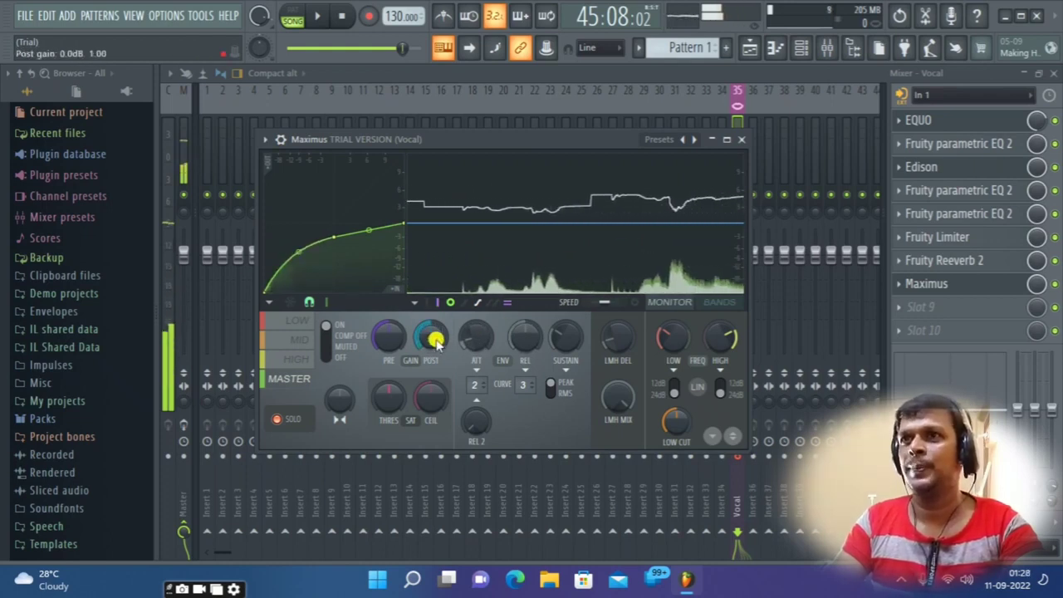
Step: Lower the master band's pre gain and set its post gain to about -2.8 dB, turning solo mode off
{"action": "left_click_drag", "start_coordinate": [426, 332], "coordinate": [441, 360]}
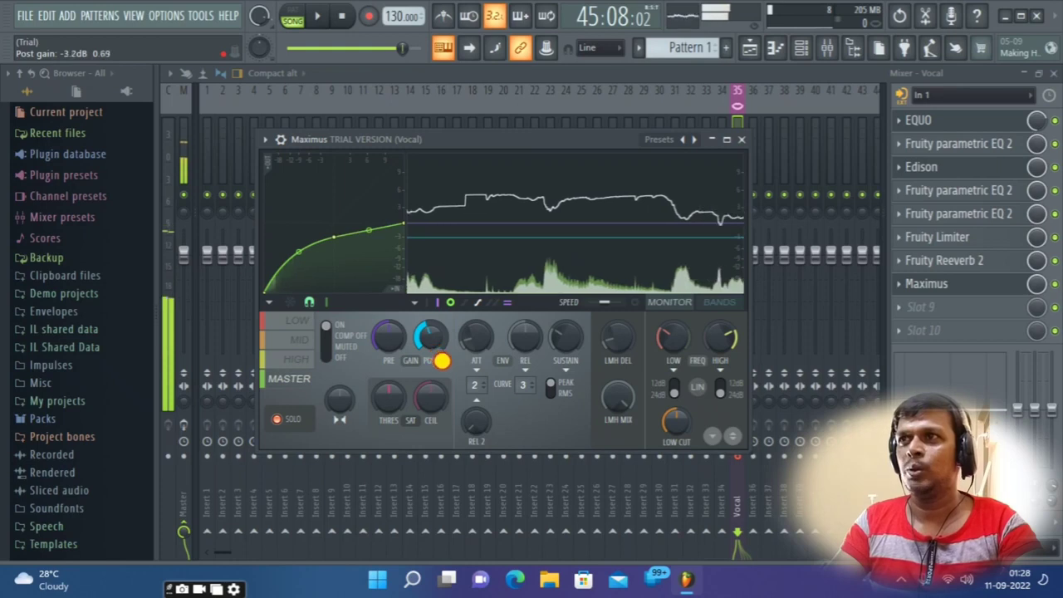
{"action": "left_click_drag", "start_coordinate": [441, 358], "coordinate": [448, 280]}
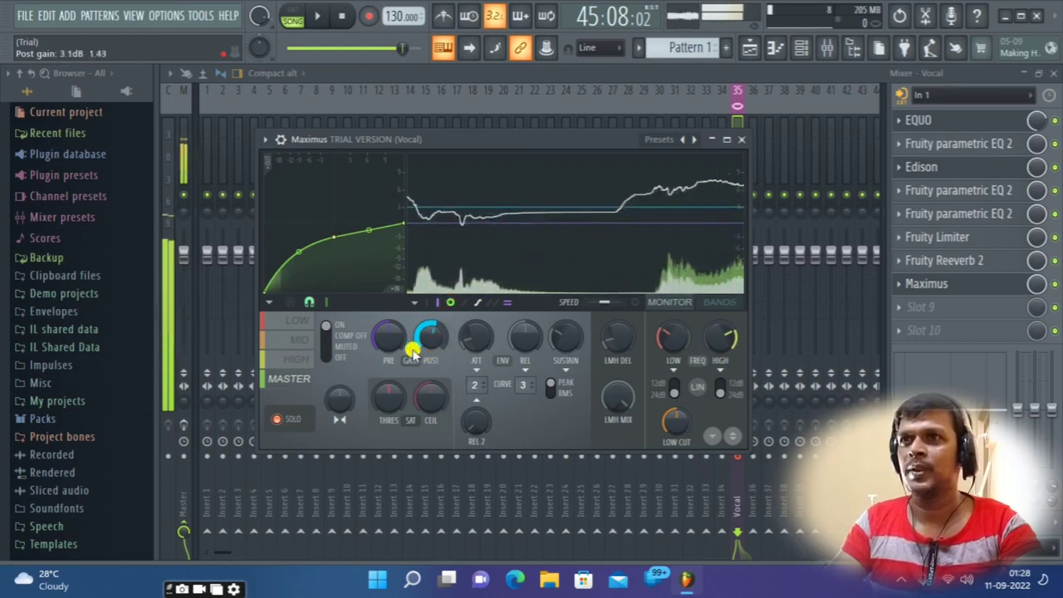
{"action": "left_click_drag", "start_coordinate": [389, 334], "coordinate": [391, 351]}
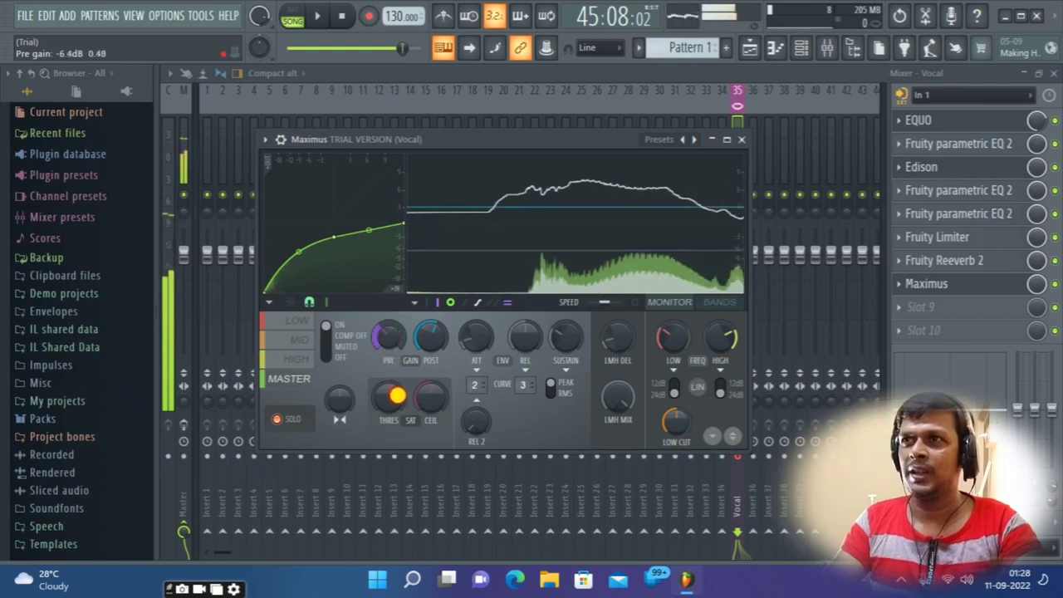
{"action": "left_click_drag", "start_coordinate": [397, 395], "coordinate": [399, 403]}
{"action": "left_click_drag", "start_coordinate": [401, 376], "coordinate": [427, 360]}
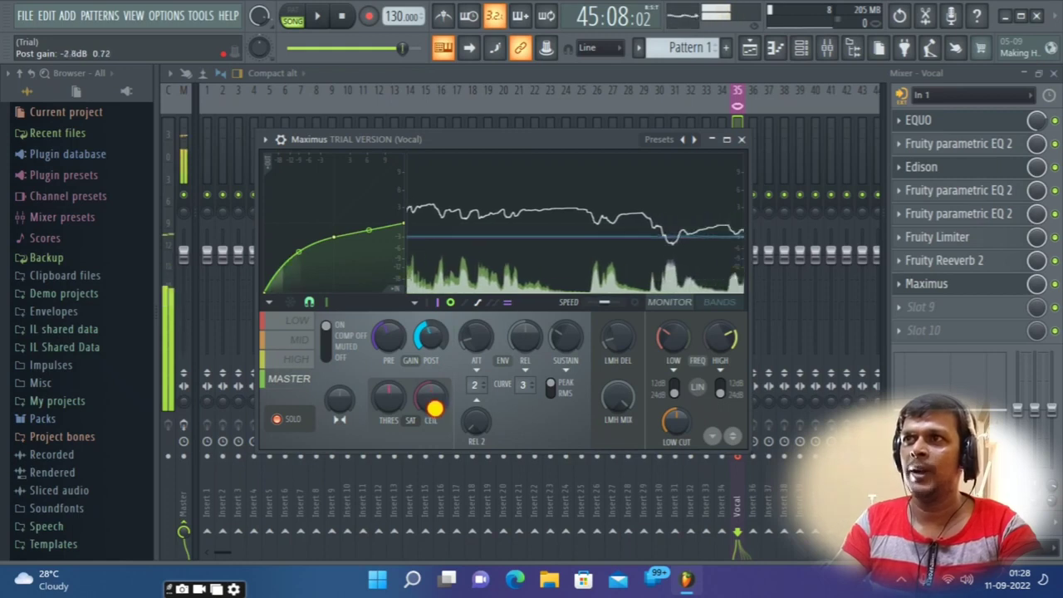
{"action": "left_click_drag", "start_coordinate": [386, 333], "coordinate": [391, 353]}
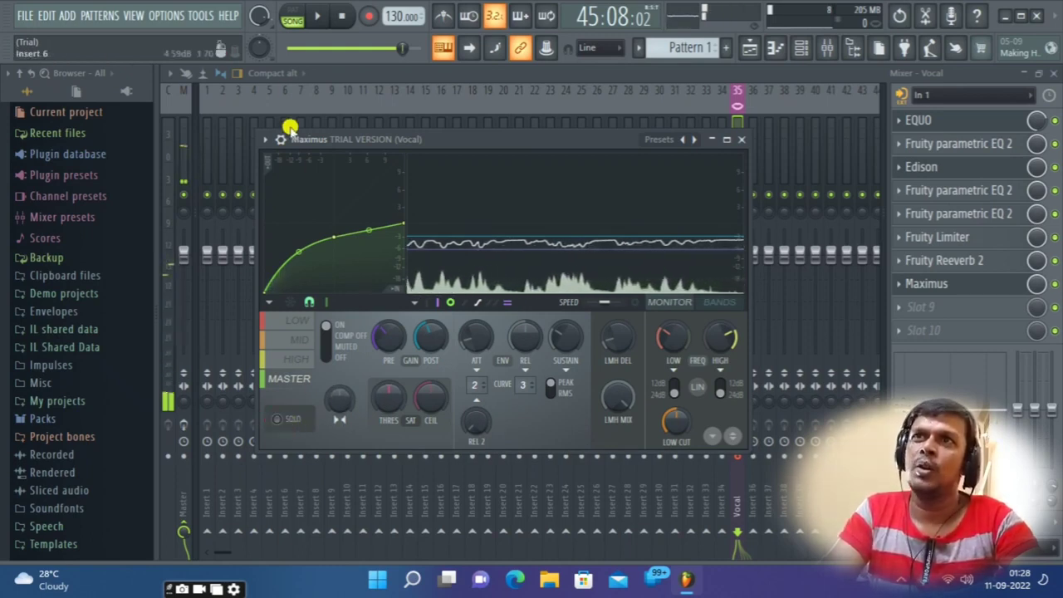
Step: Start playback and raise the knee point of the master compression curve slightly
{"action": "left_click", "coordinate": [316, 17]}
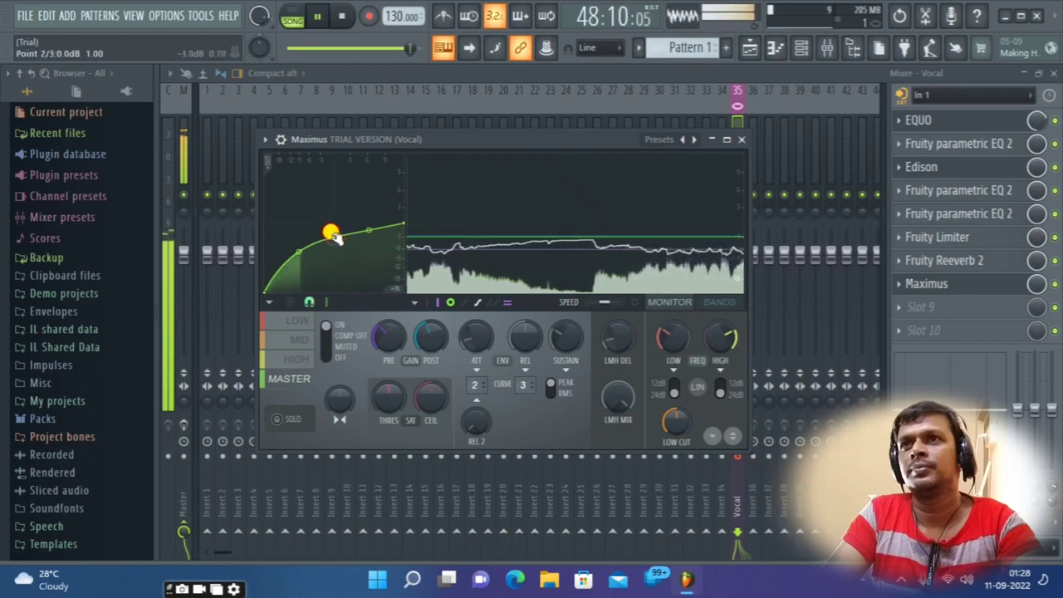
{"action": "left_click_drag", "start_coordinate": [332, 235], "coordinate": [332, 231]}
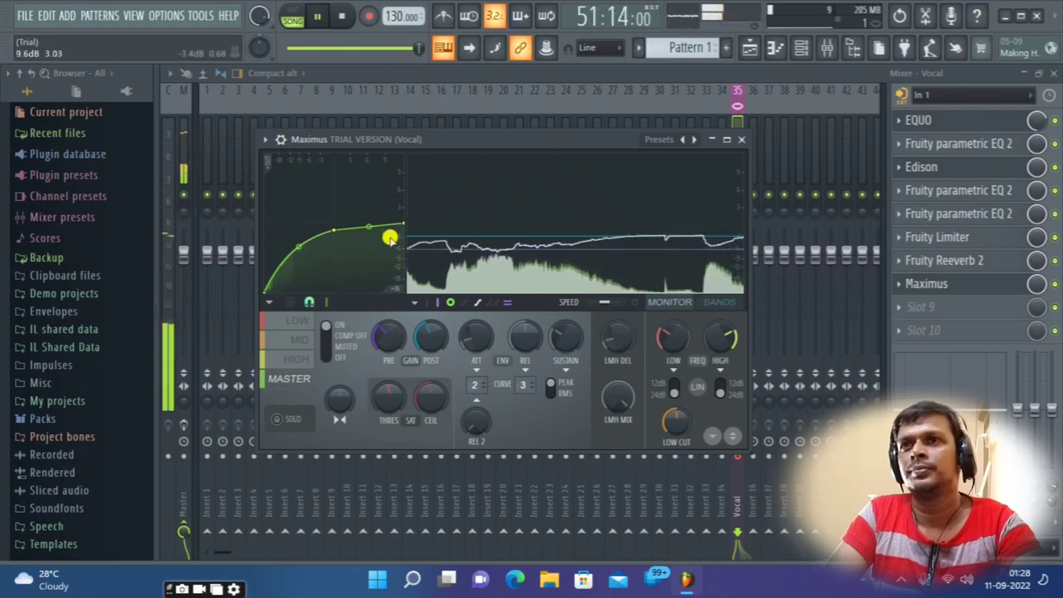
{"action": "left_click", "coordinate": [288, 303]}
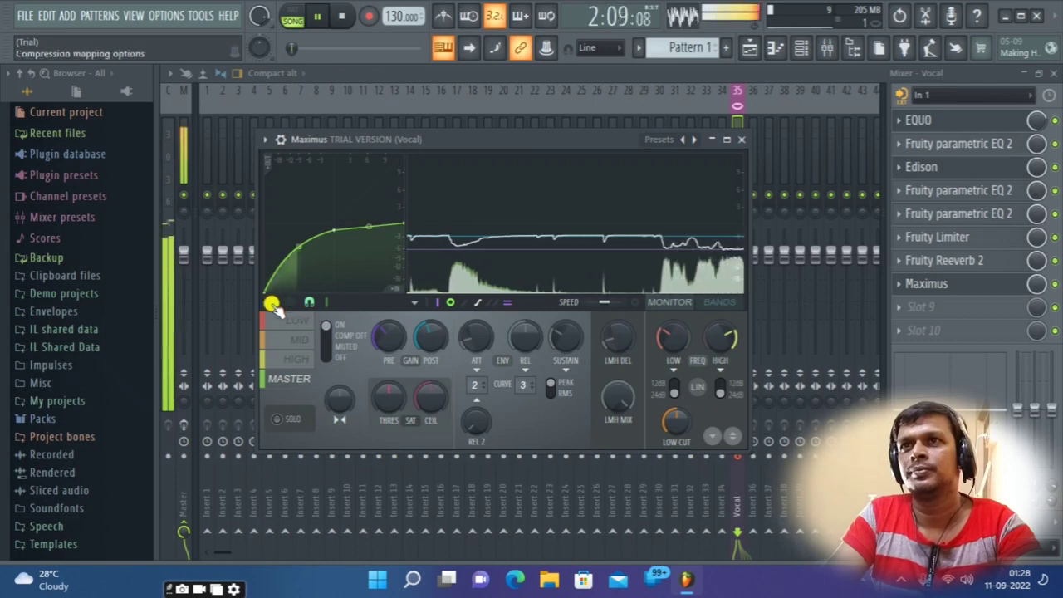
{"action": "left_click", "coordinate": [269, 303]}
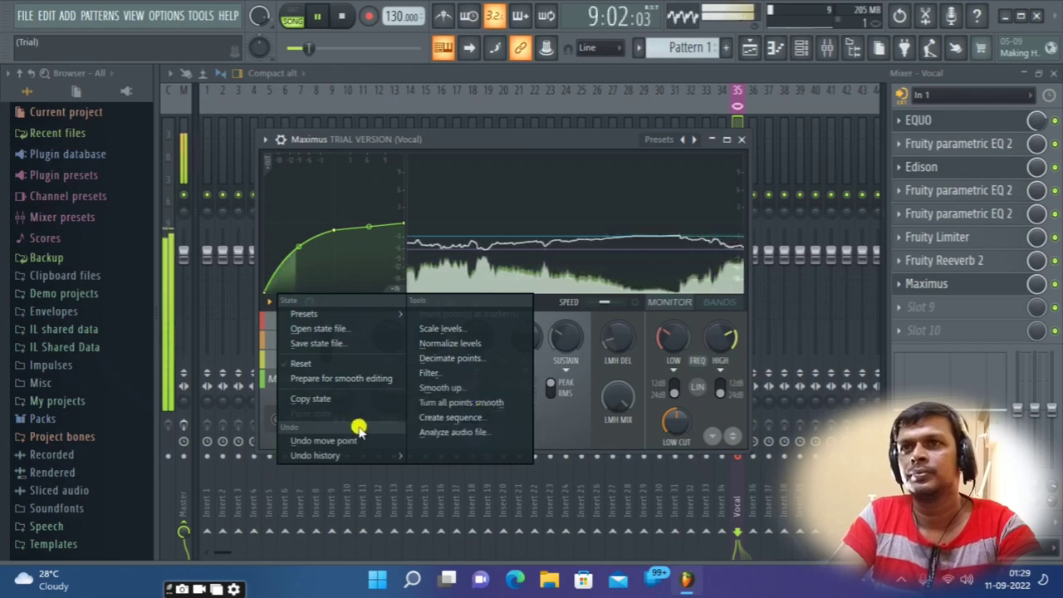
{"action": "left_click", "coordinate": [433, 375]}
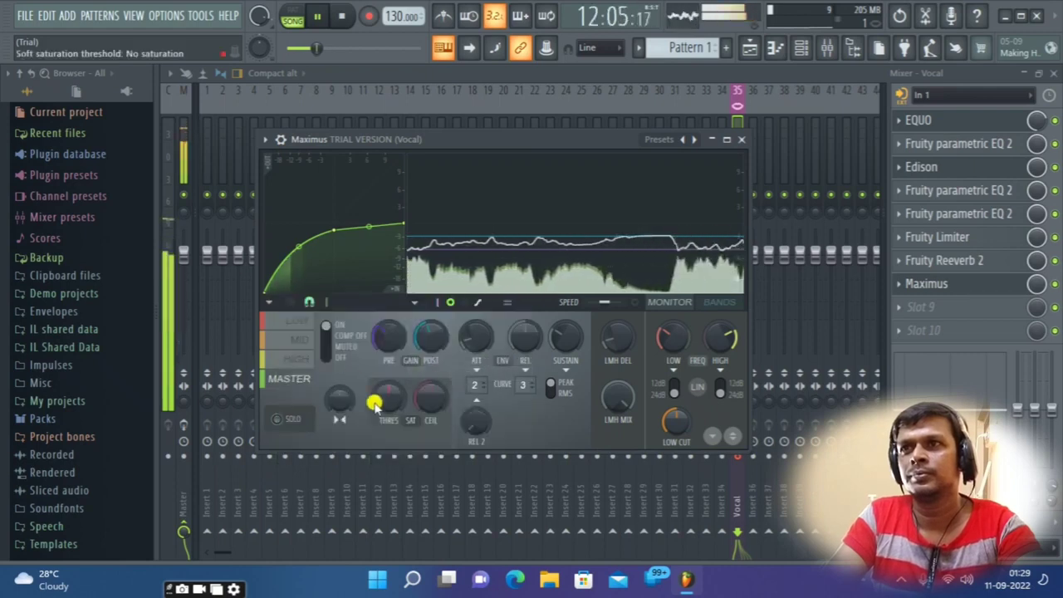
Step: Switch the Maximus band crossover to linear phase filtering and change the high band's slope
{"action": "left_click", "coordinate": [698, 387]}
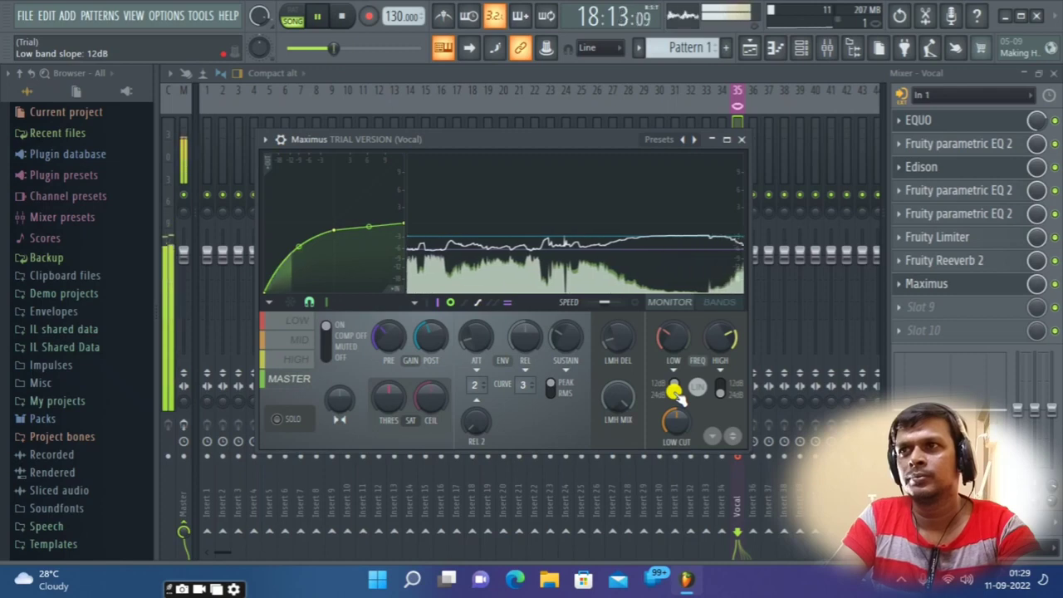
{"action": "left_click", "coordinate": [721, 392]}
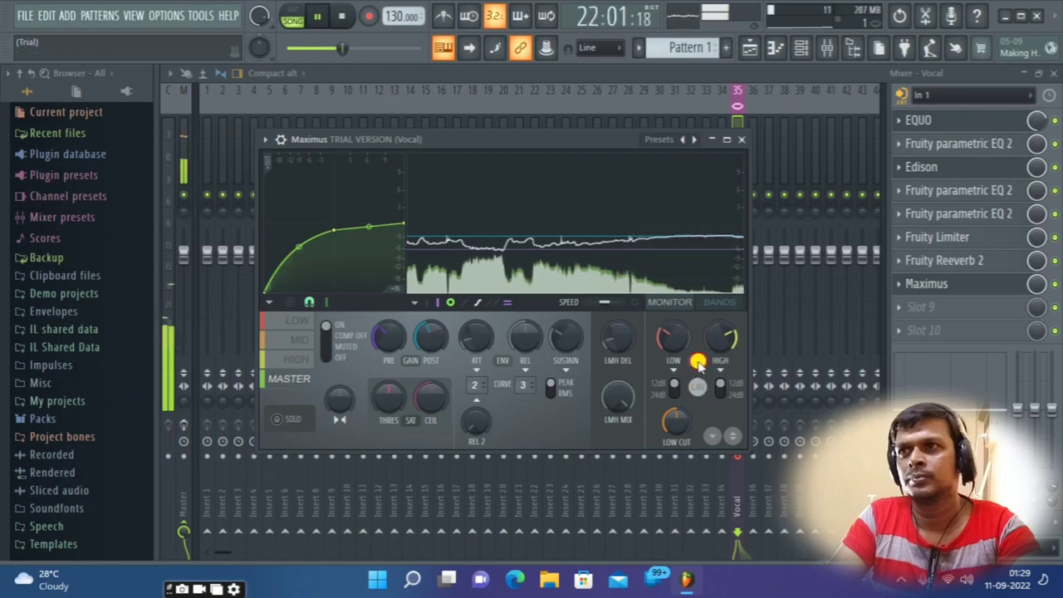
Step: Lower the low band frequency and raise the high band frequency above 3000 Hz, then close Maximus and pause playback
{"action": "left_click", "coordinate": [671, 338]}
{"action": "left_click_drag", "start_coordinate": [668, 341], "coordinate": [670, 371]}
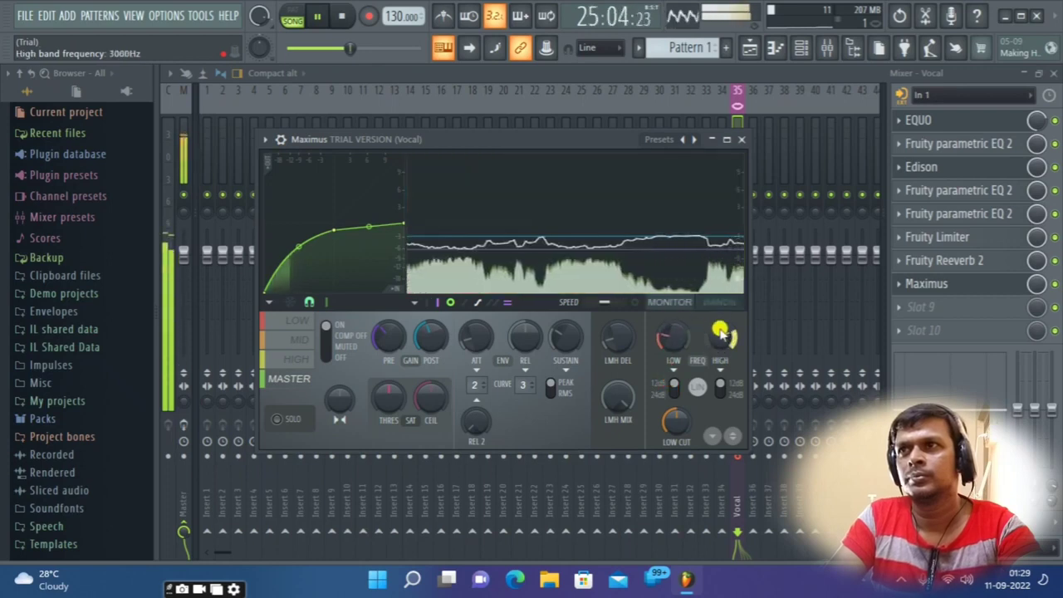
{"action": "left_click", "coordinate": [721, 334]}
{"action": "left_click_drag", "start_coordinate": [720, 323], "coordinate": [731, 253]}
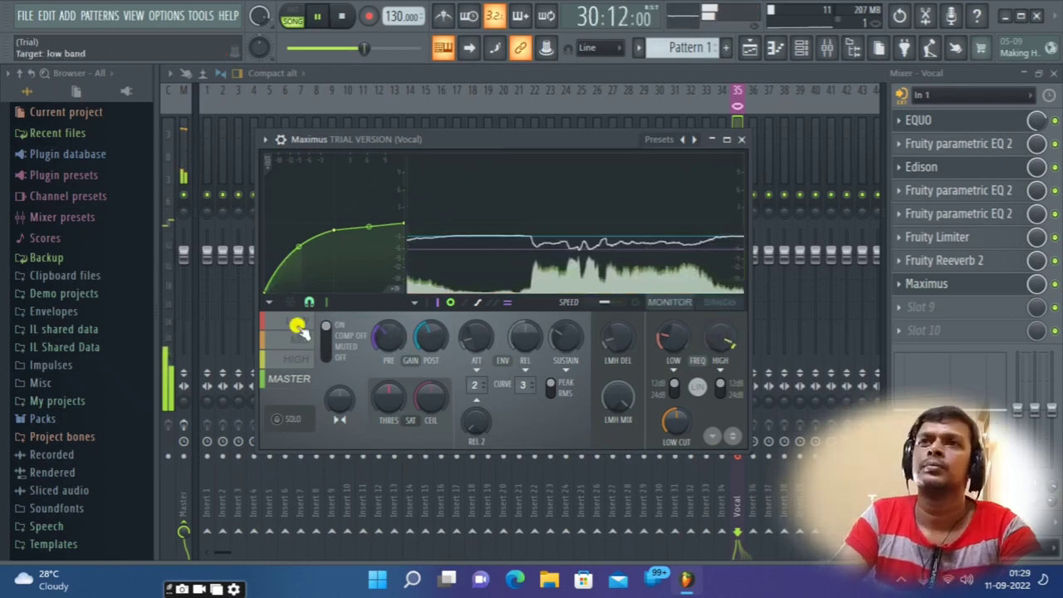
{"action": "left_click", "coordinate": [737, 139]}
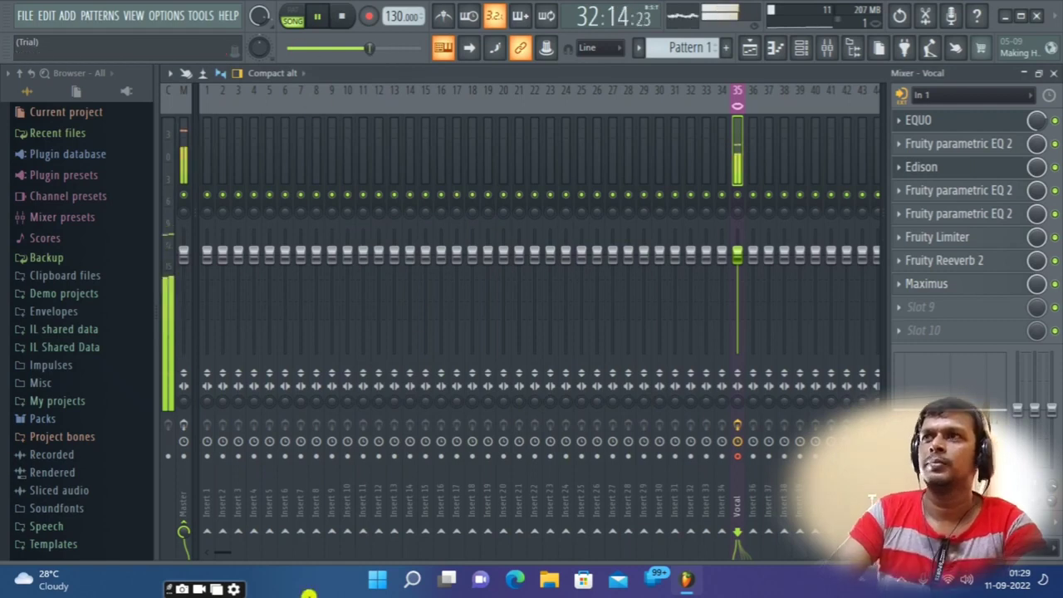
{"action": "left_click", "coordinate": [316, 16]}
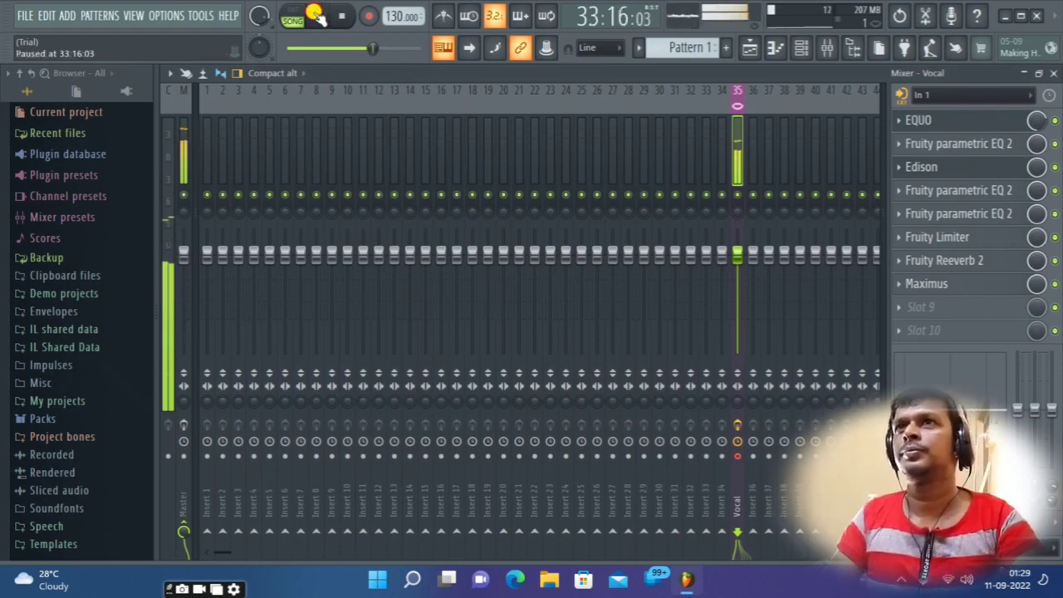
Step: Load Patcher into slot 9 of the Vocal mixer track, apply its Vocal Rider preset and enlarge the plugin window
{"action": "left_click", "coordinate": [916, 307]}
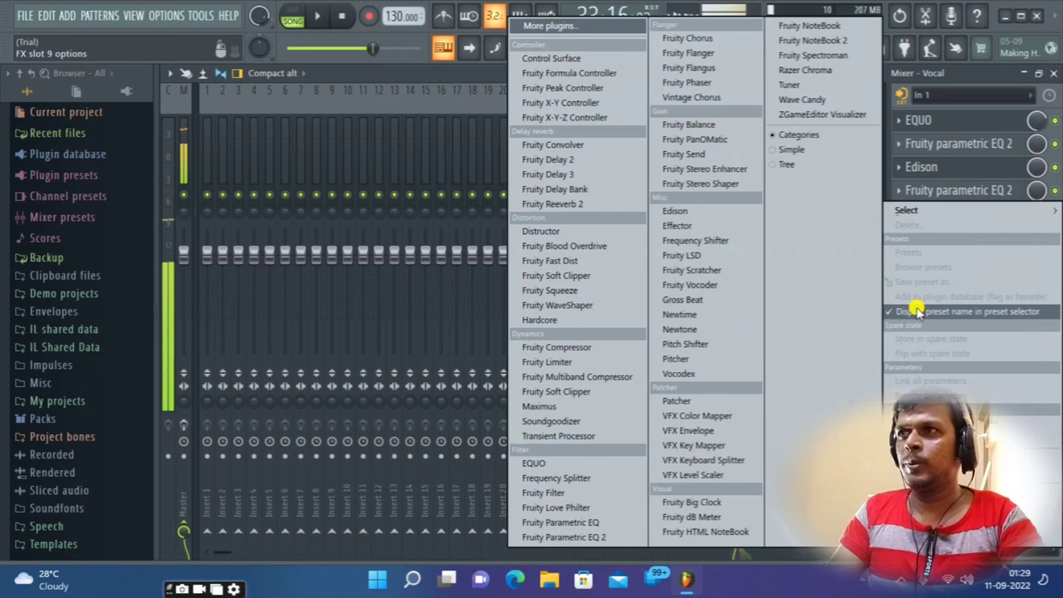
{"action": "mouse_move", "coordinate": [910, 215]}
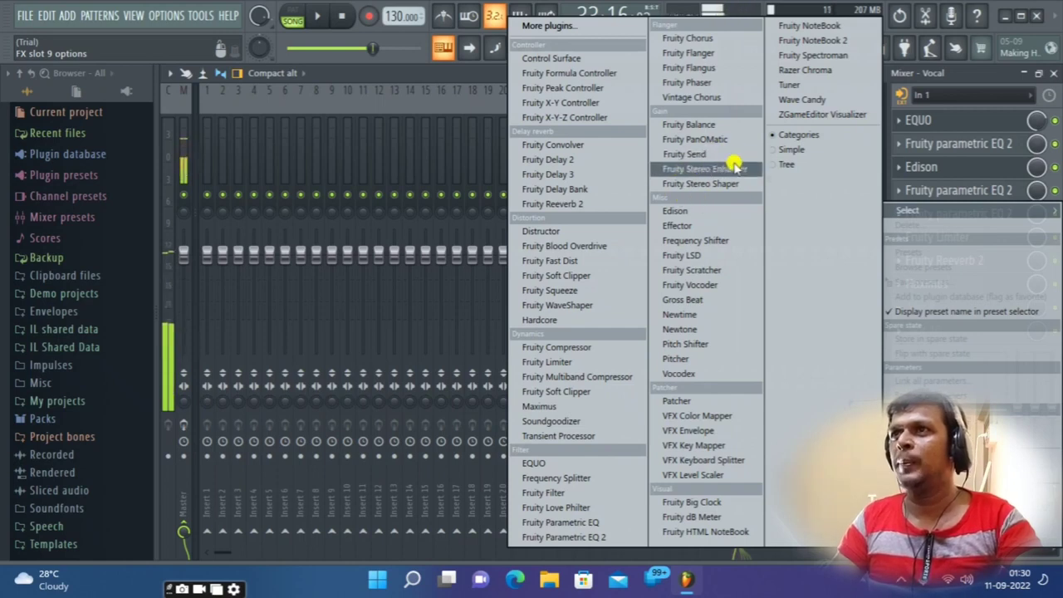
{"action": "left_click", "coordinate": [695, 402]}
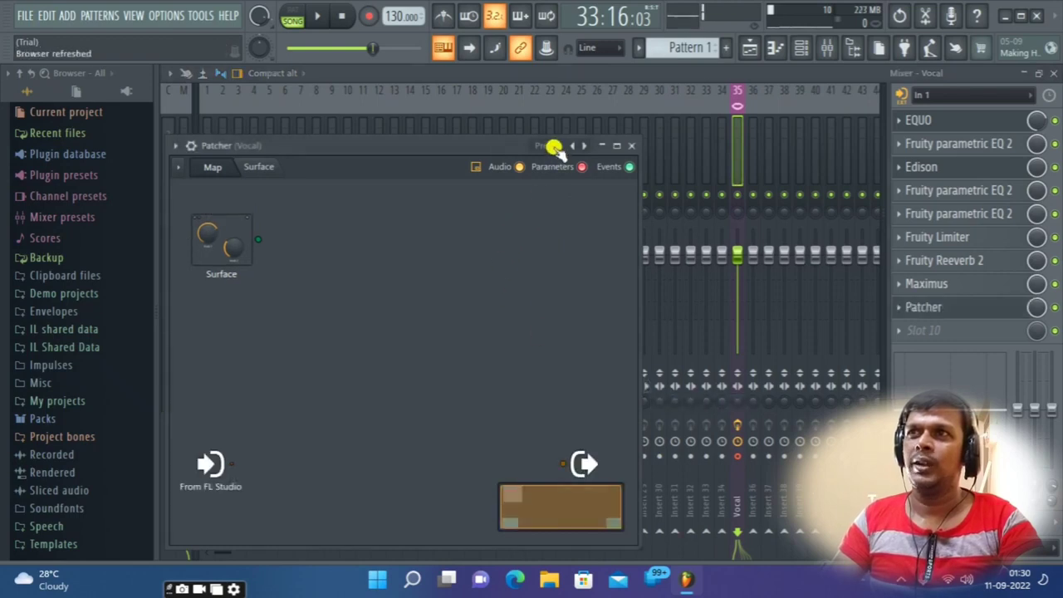
{"action": "left_click", "coordinate": [554, 147]}
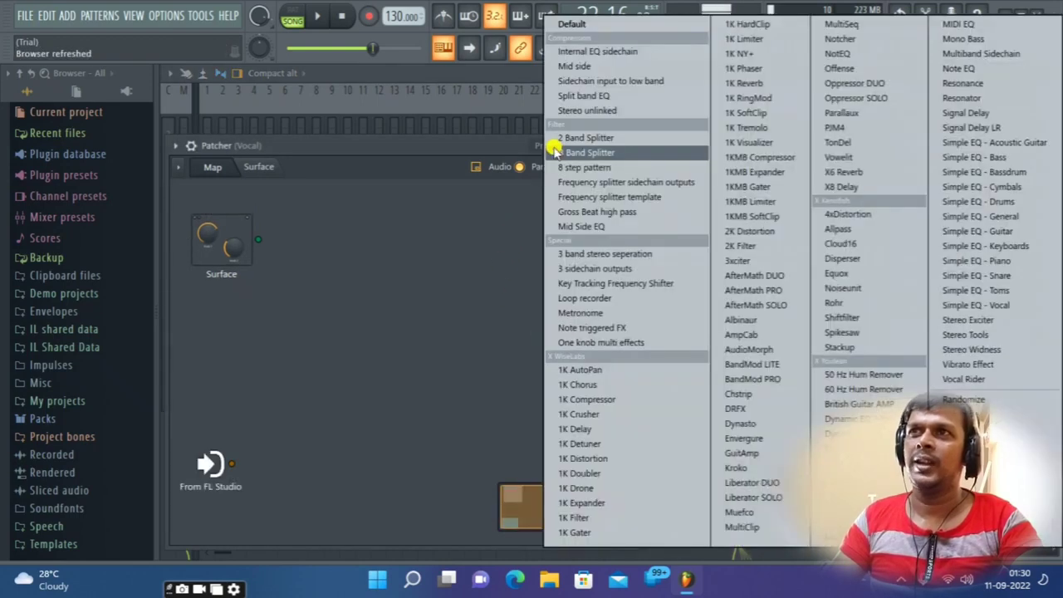
{"action": "left_click", "coordinate": [983, 381]}
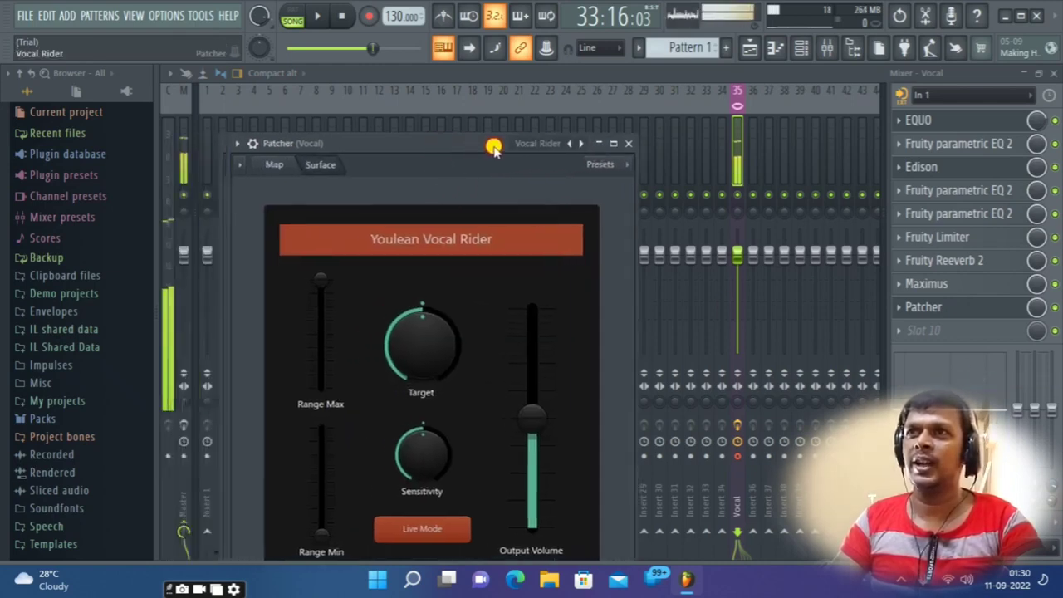
{"action": "left_click", "coordinate": [739, 142]}
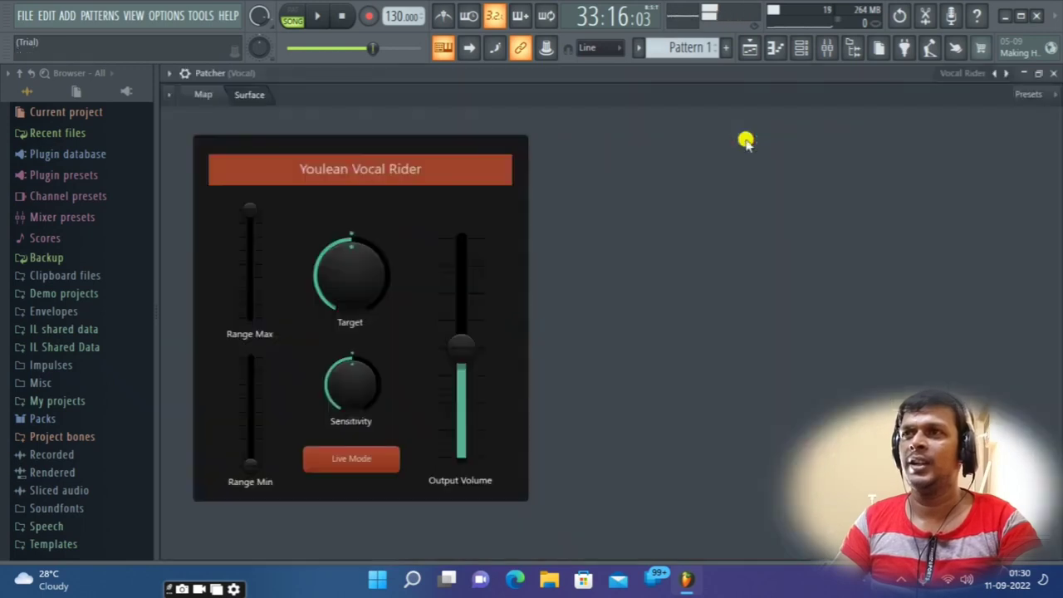
Step: Display the Vocal Rider patch's node map and set the minimap size to Medium
{"action": "left_click", "coordinate": [208, 93]}
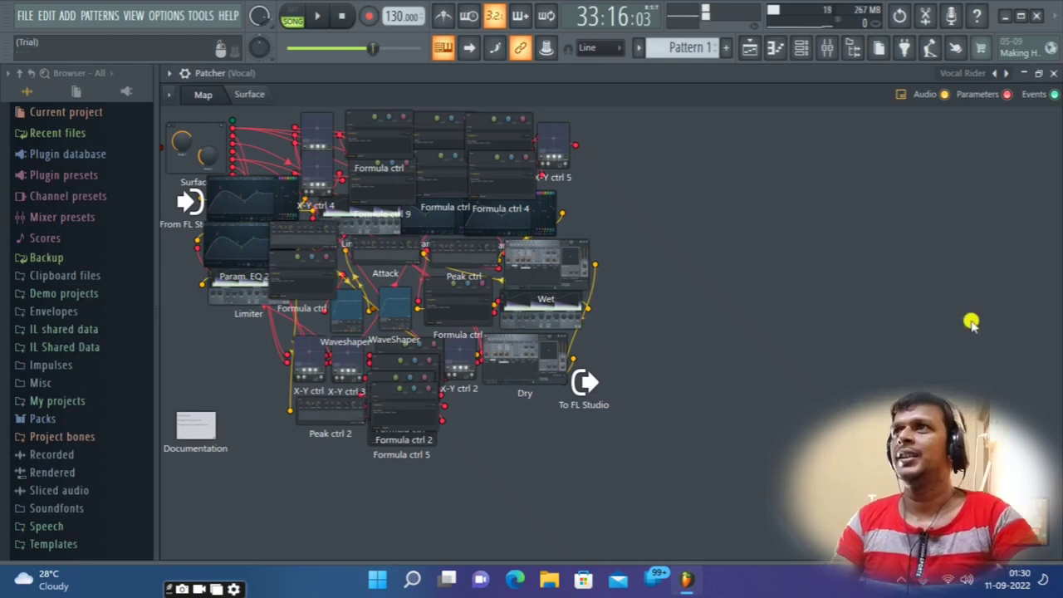
{"action": "left_click", "coordinate": [901, 94]}
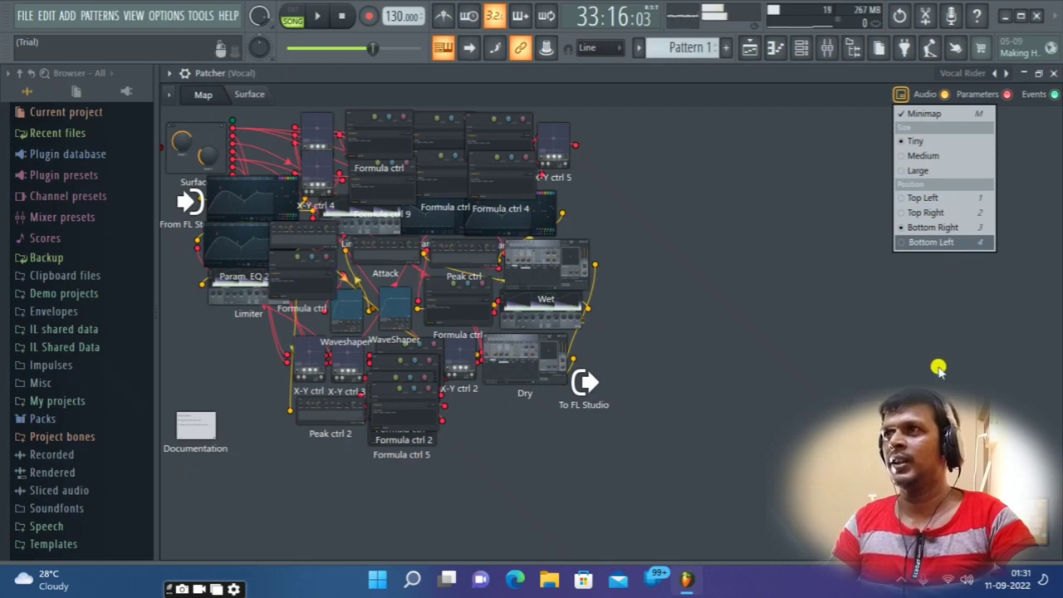
{"action": "left_click", "coordinate": [905, 156]}
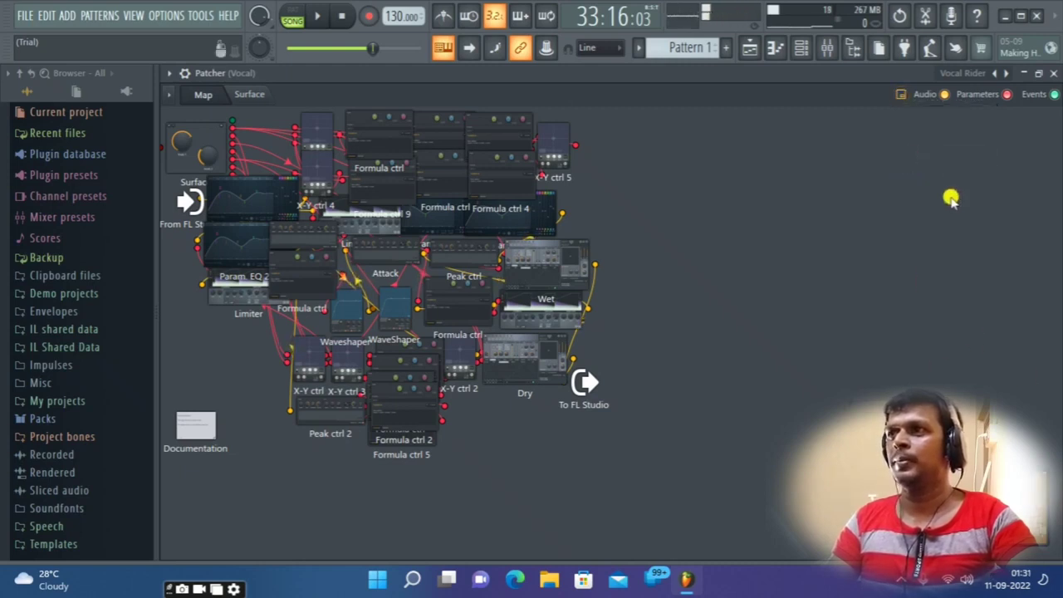
Step: Toggle the parameter and event connections in the Patcher map to examine how the modules are wired
{"action": "left_click", "coordinate": [965, 95]}
{"action": "left_click", "coordinate": [968, 96]}
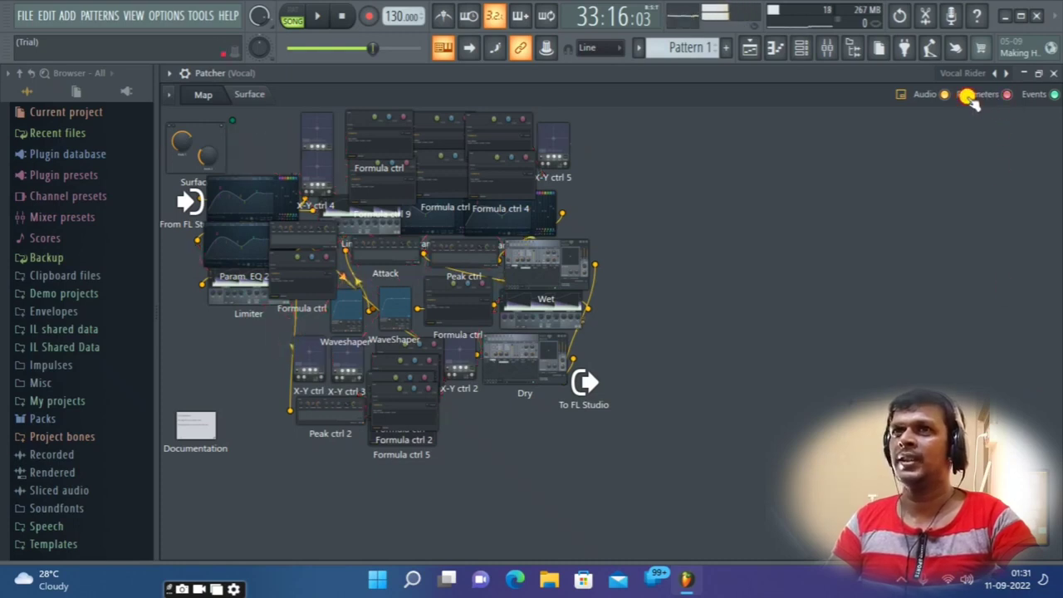
{"action": "left_click", "coordinate": [967, 96]}
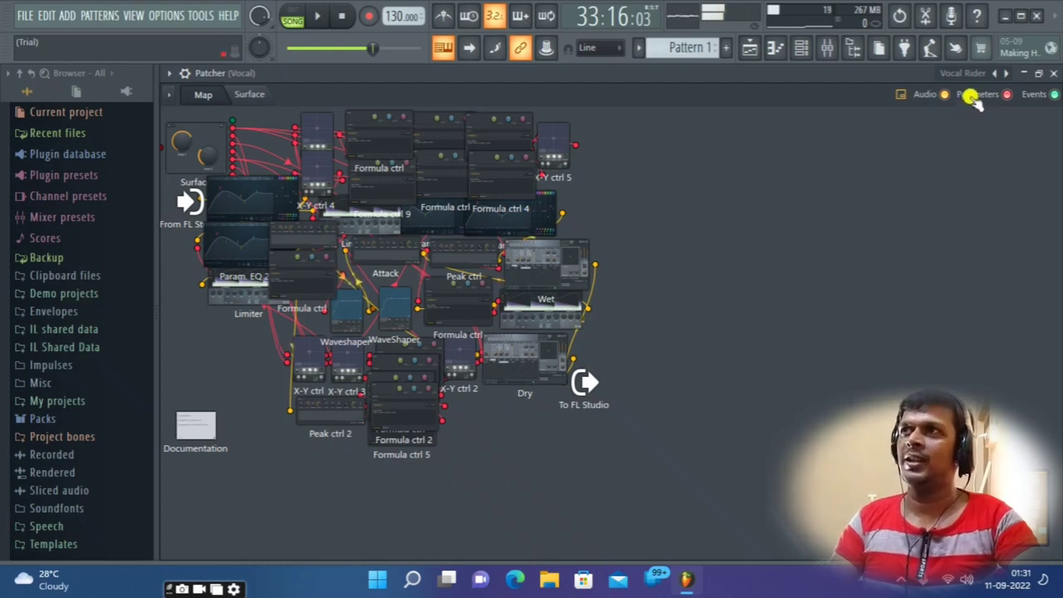
{"action": "left_click", "coordinate": [975, 96]}
{"action": "left_click", "coordinate": [975, 96]}
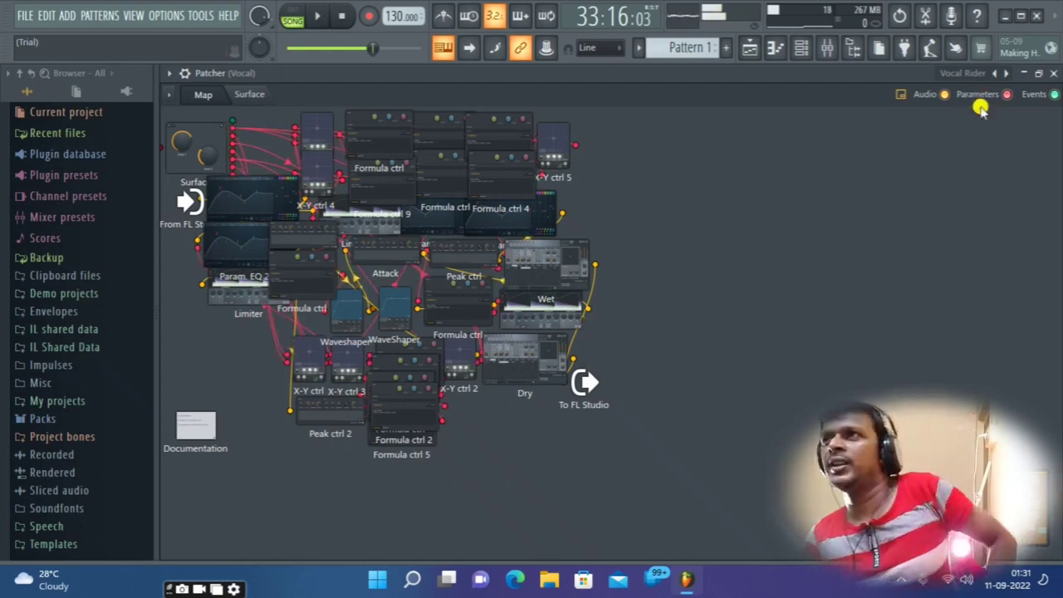
{"action": "left_click", "coordinate": [1035, 95]}
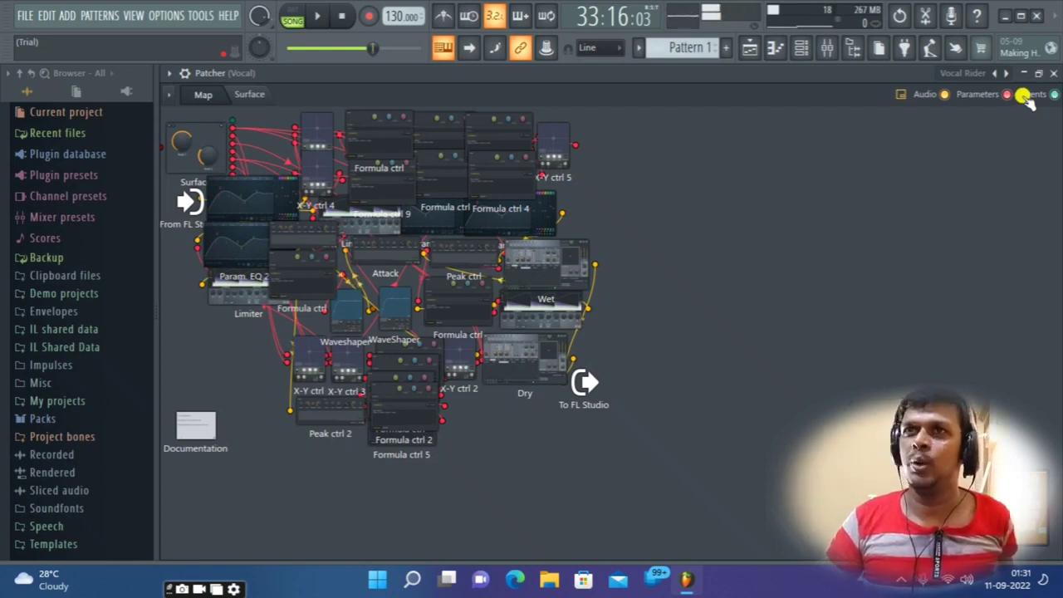
Step: Move the To FL Studio output node well away from the other modules in the map, then close Patcher
{"action": "left_click_drag", "start_coordinate": [583, 381], "coordinate": [930, 344]}
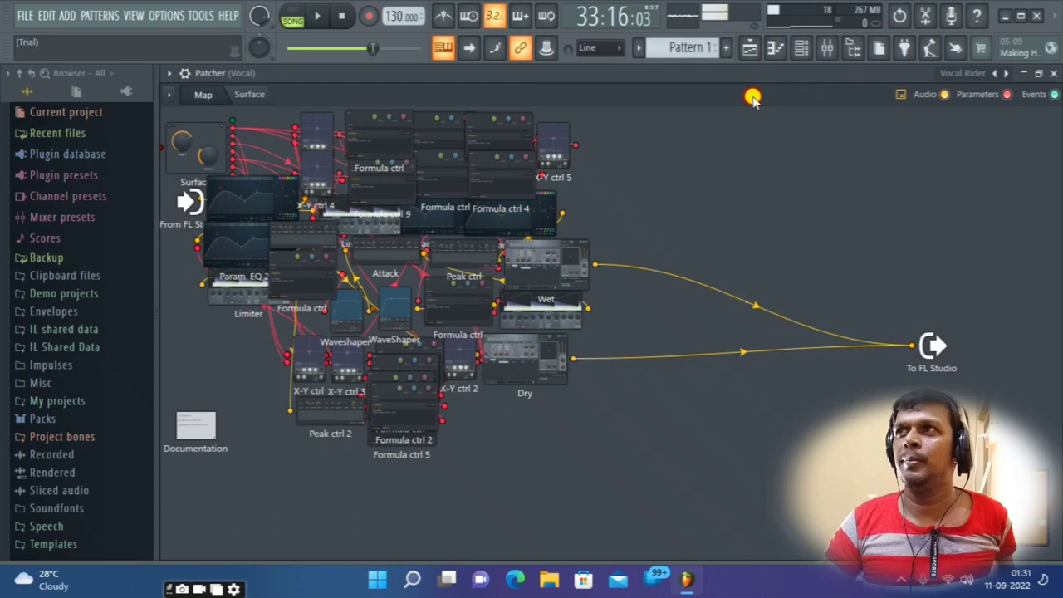
{"action": "left_click", "coordinate": [1053, 73]}
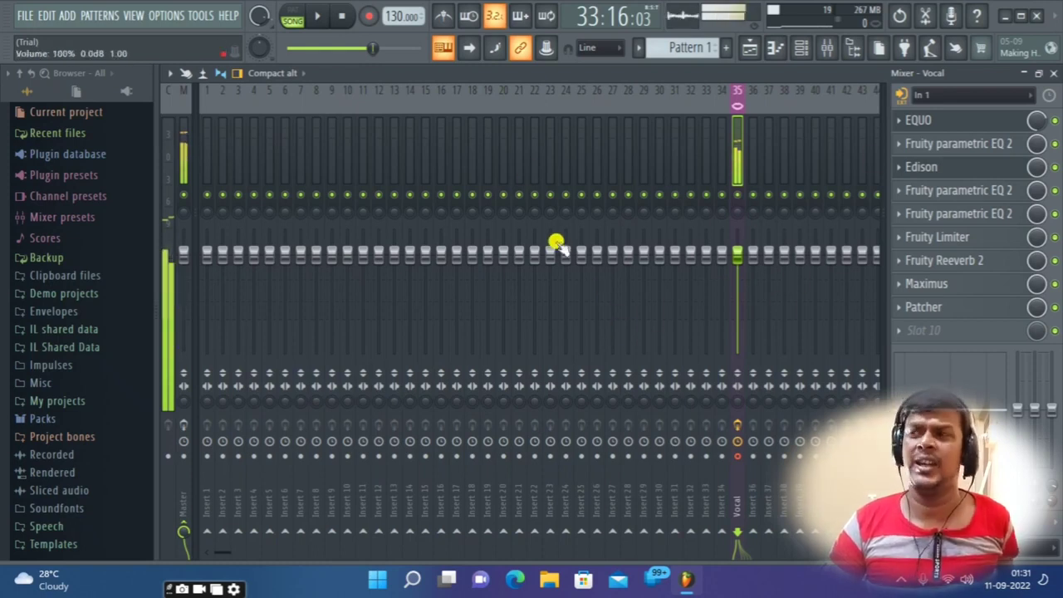
Step: Add Soundgoodizer to slot 10 of the Vocal track, reduce its amount to a low level in mode A and close it
{"action": "left_click", "coordinate": [908, 333]}
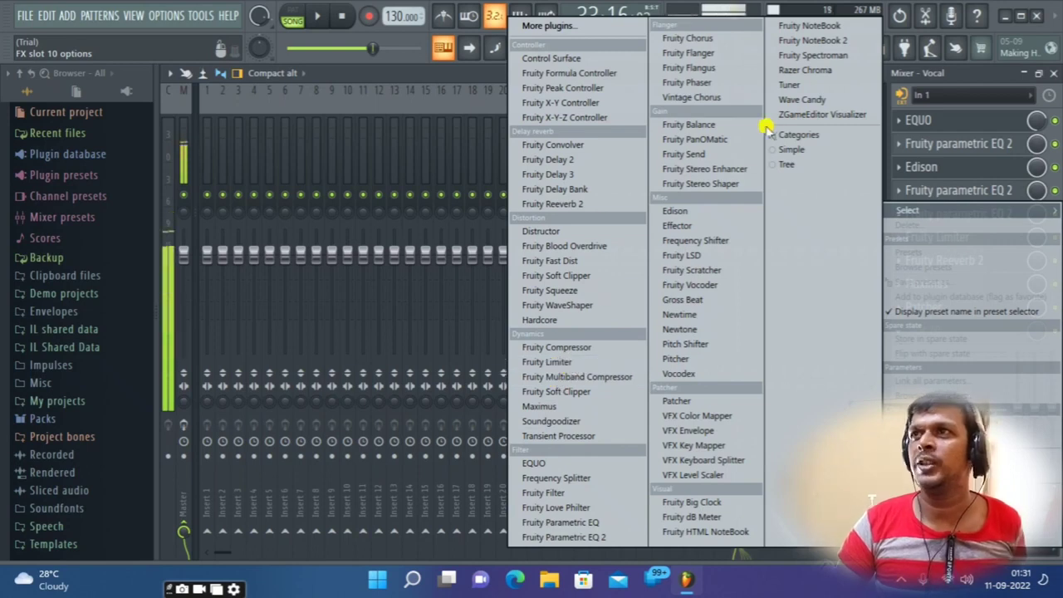
{"action": "left_click", "coordinate": [554, 423]}
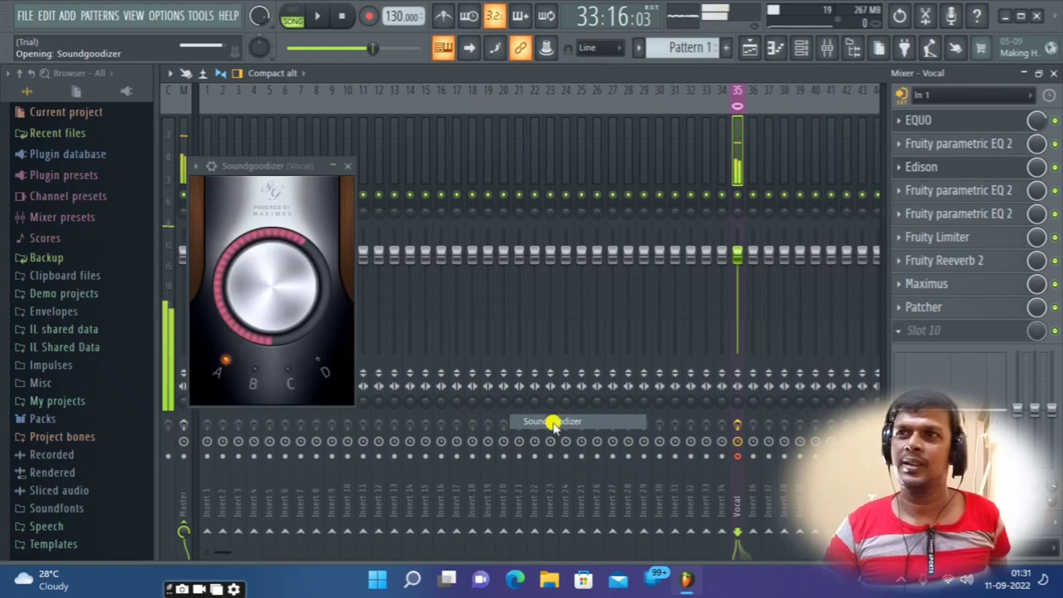
{"action": "left_click_drag", "start_coordinate": [231, 260], "coordinate": [240, 443]}
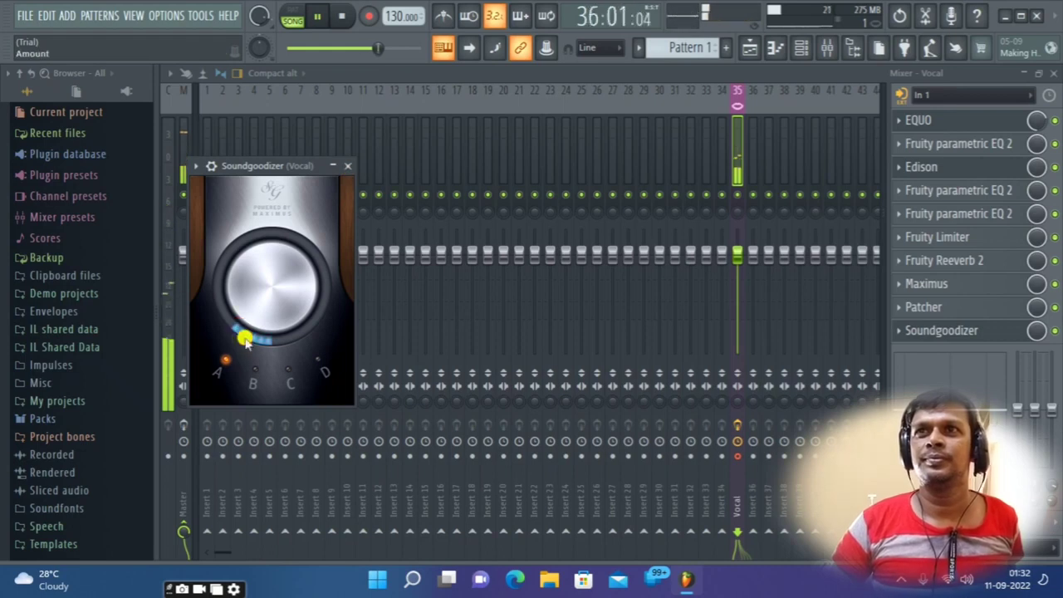
{"action": "left_click", "coordinate": [349, 166]}
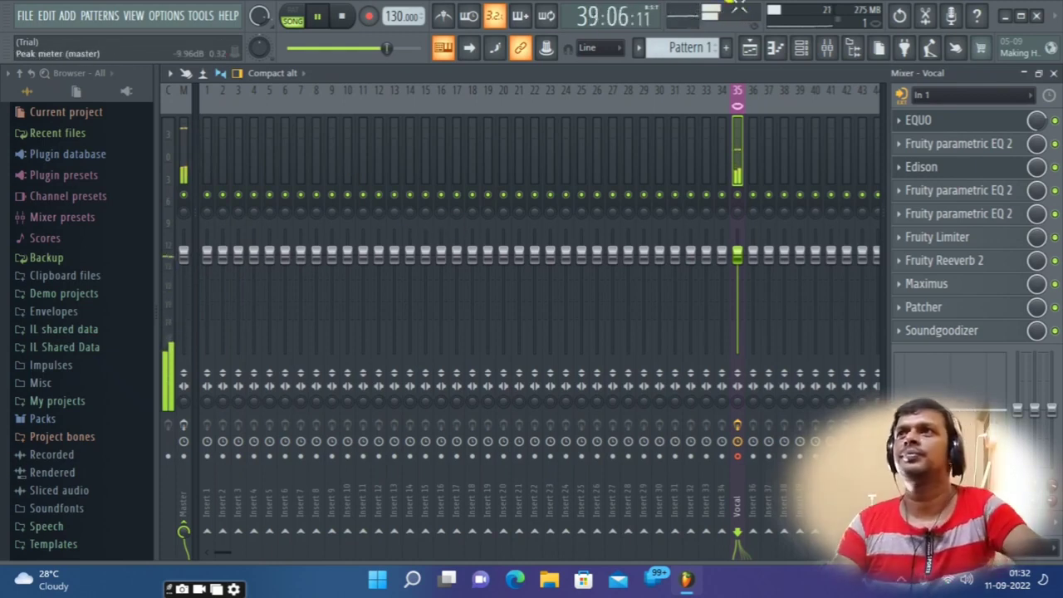
Step: Switch from the mixer to the playlist and pause playback
{"action": "left_click", "coordinate": [797, 52]}
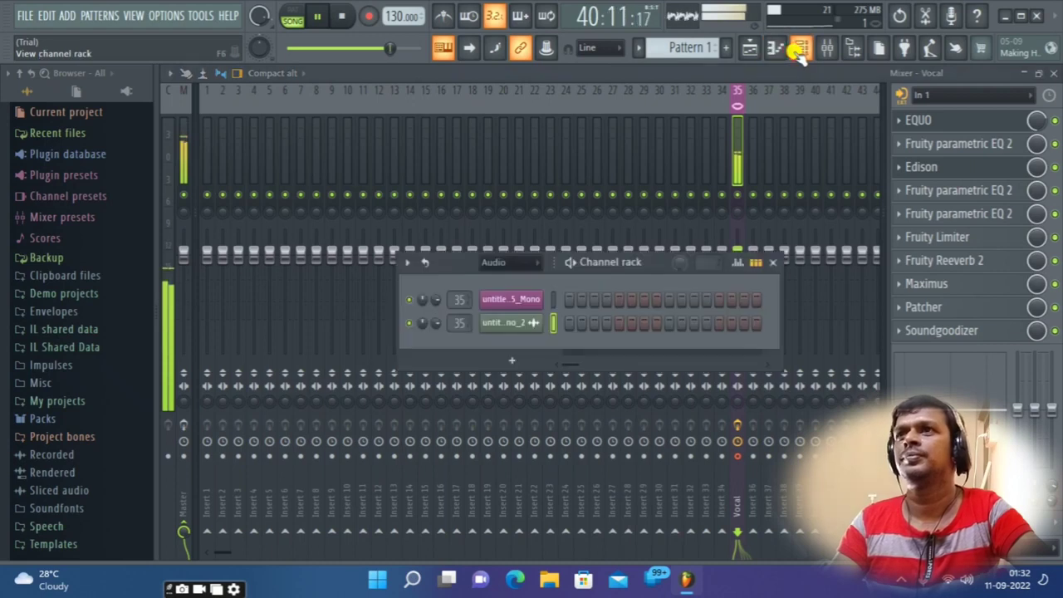
{"action": "left_click", "coordinate": [750, 51]}
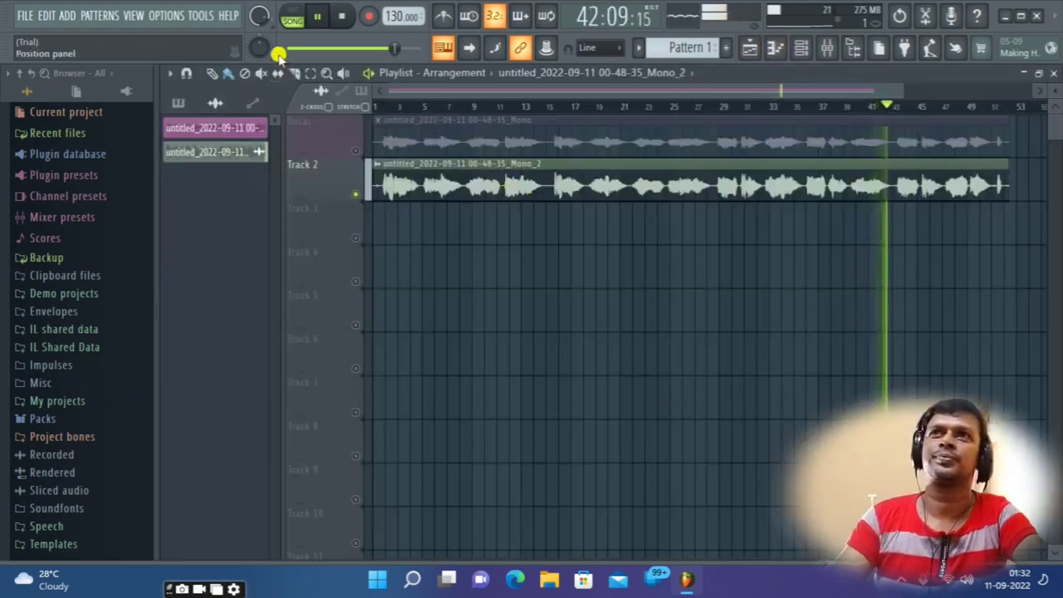
{"action": "left_click", "coordinate": [323, 17]}
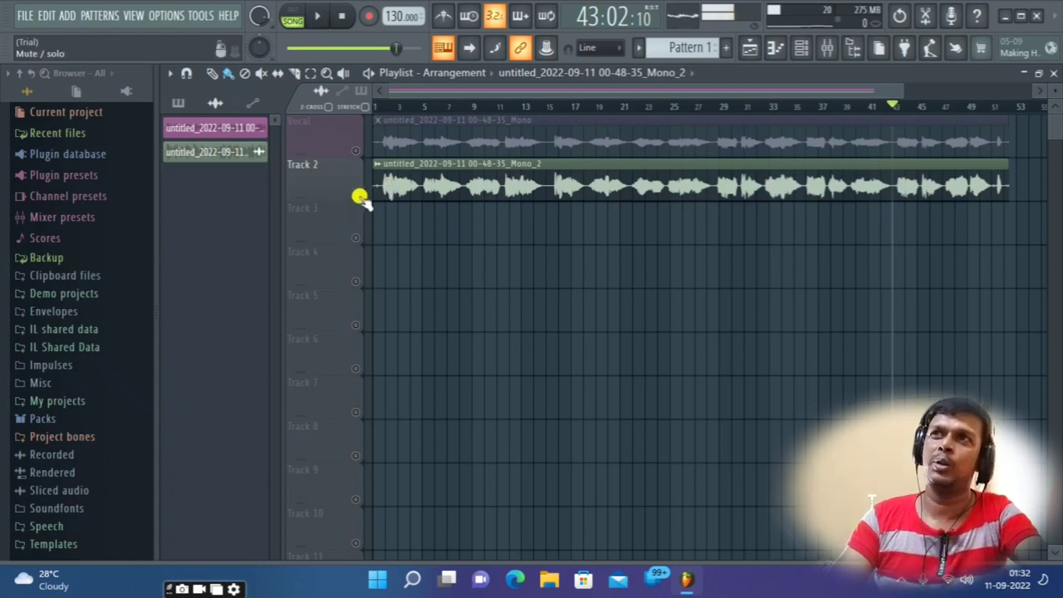
Step: Compare the Vocal track with Track 2 by swapping which one is muted during playback, restore the original mutes and pause
{"action": "left_click", "coordinate": [356, 150]}
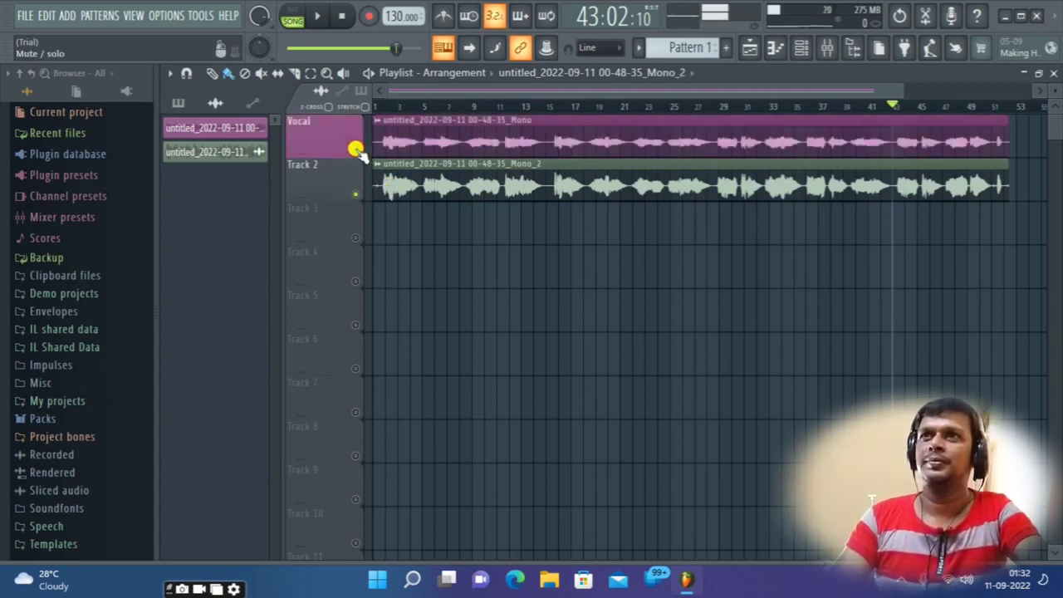
{"action": "left_click", "coordinate": [356, 194]}
{"action": "left_click", "coordinate": [369, 73]}
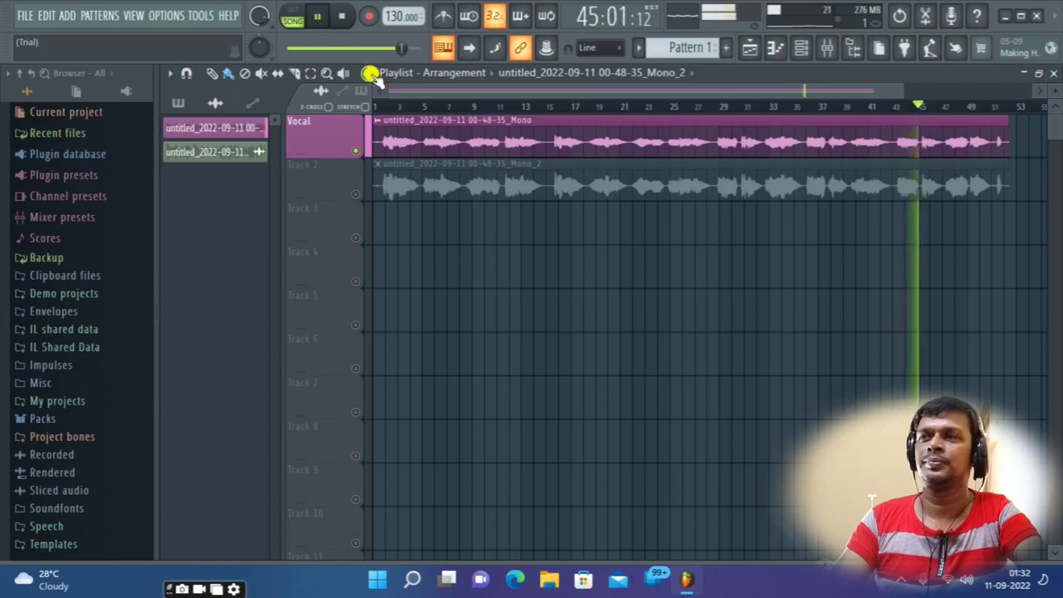
{"action": "left_click", "coordinate": [356, 196]}
{"action": "left_click", "coordinate": [355, 150]}
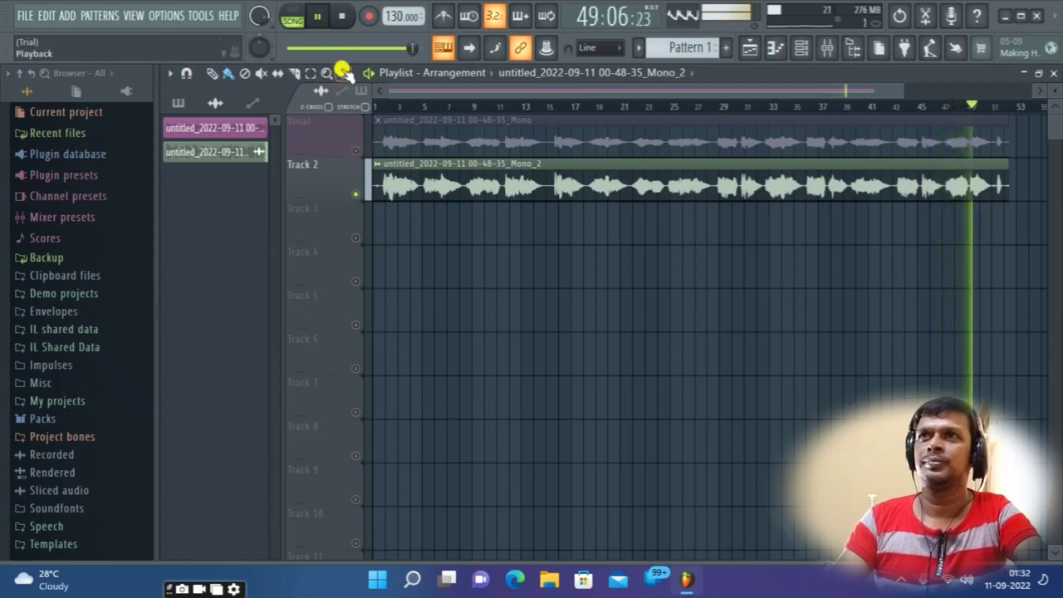
{"action": "left_click", "coordinate": [320, 21]}
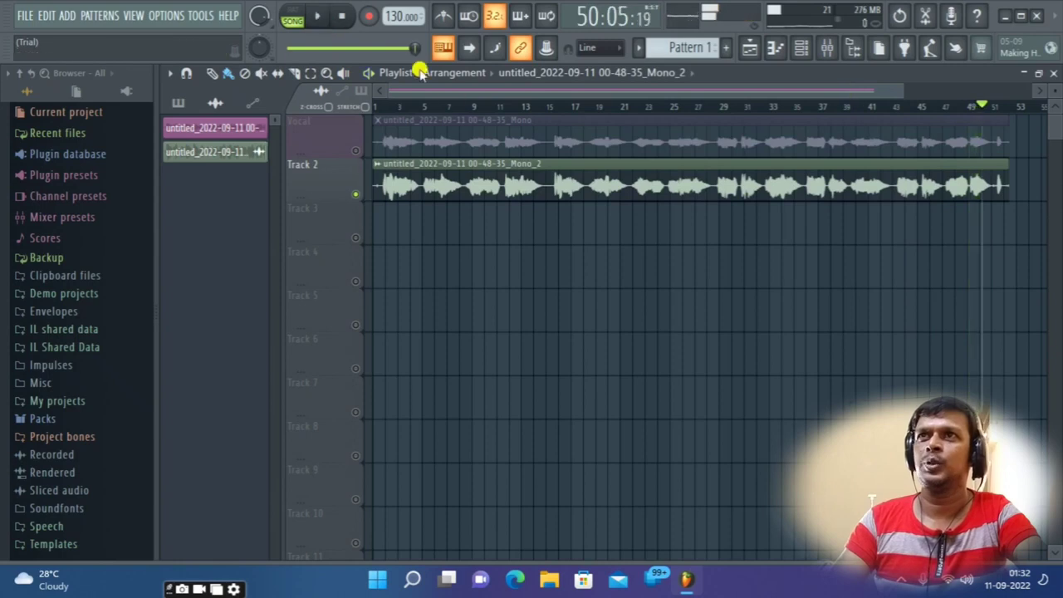
Step: Return to the mixer and compare the Vocal track with its effect slots bypassed and enabled during playback, then pause
{"action": "left_click", "coordinate": [826, 50]}
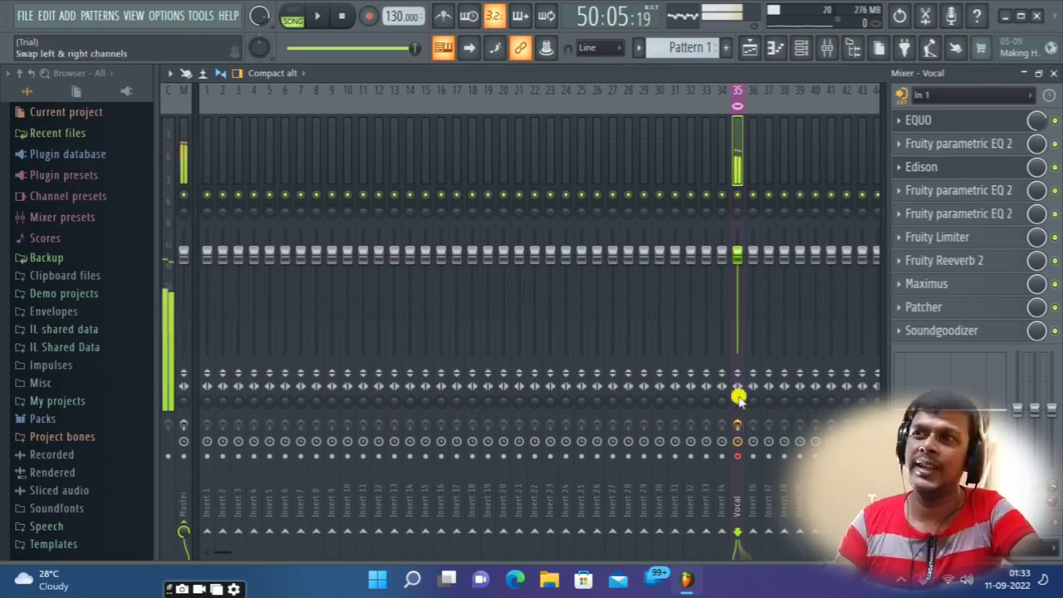
{"action": "left_click", "coordinate": [316, 18]}
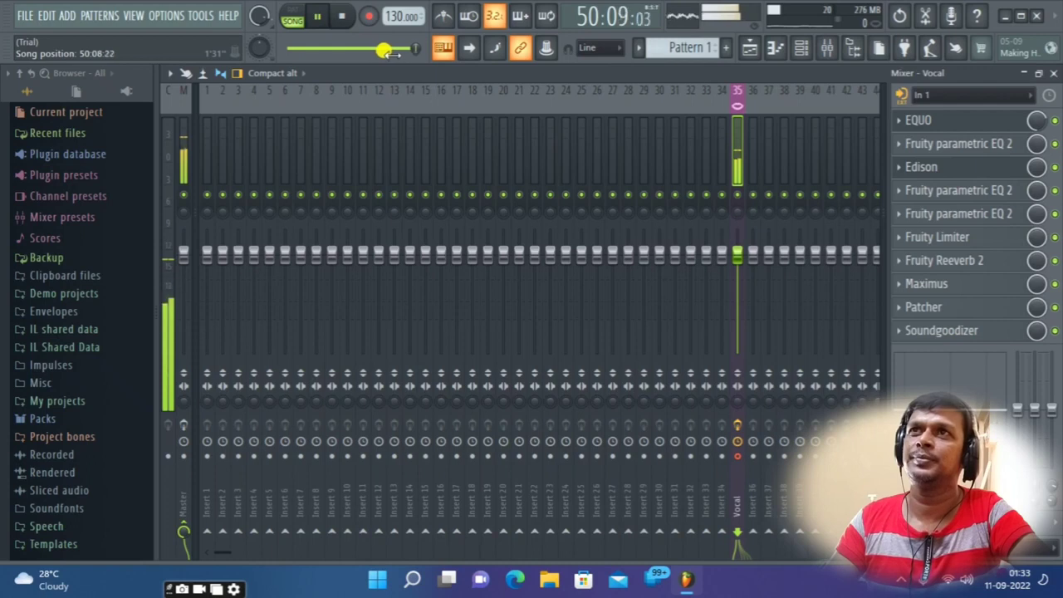
{"action": "left_click", "coordinate": [753, 533]}
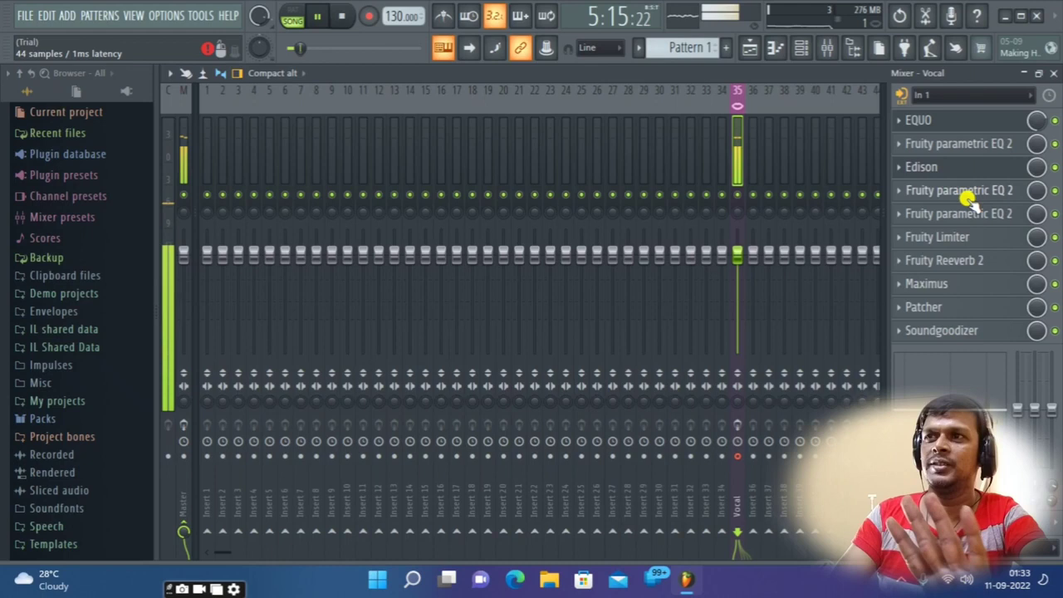
{"action": "left_click", "coordinate": [737, 425]}
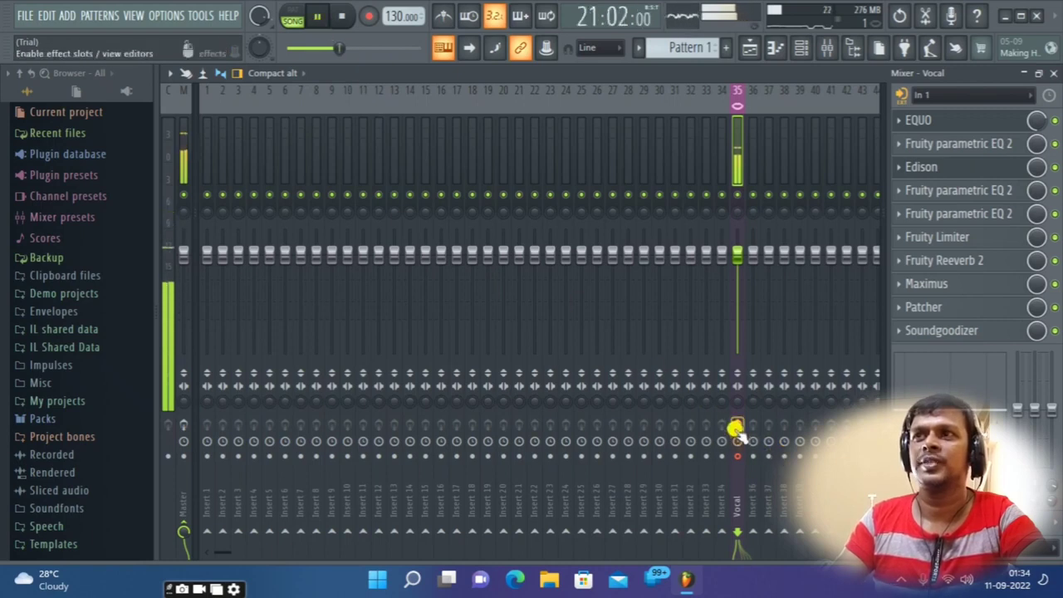
{"action": "left_click", "coordinate": [316, 15]}
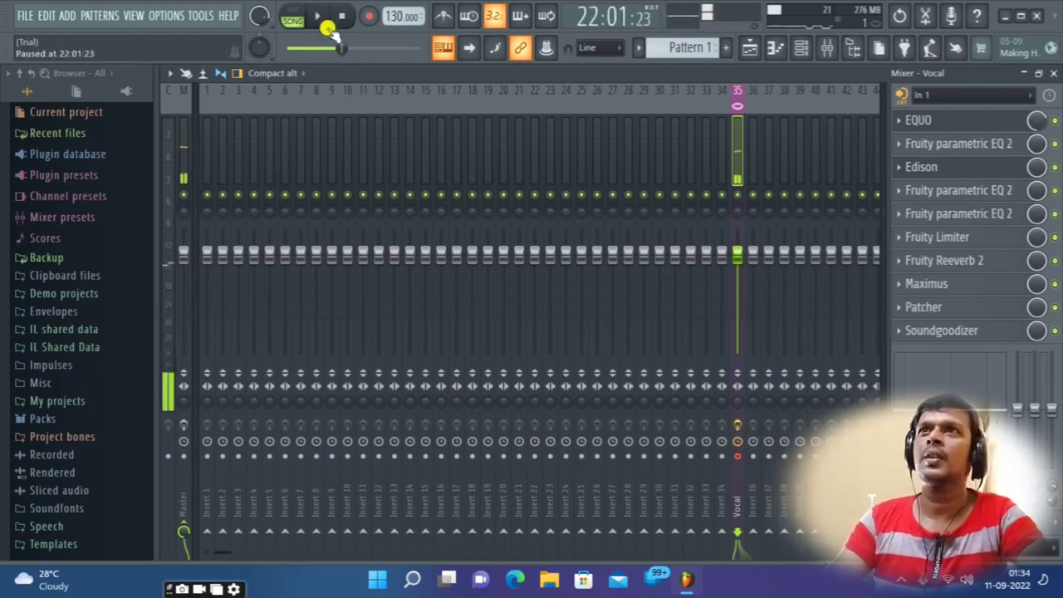